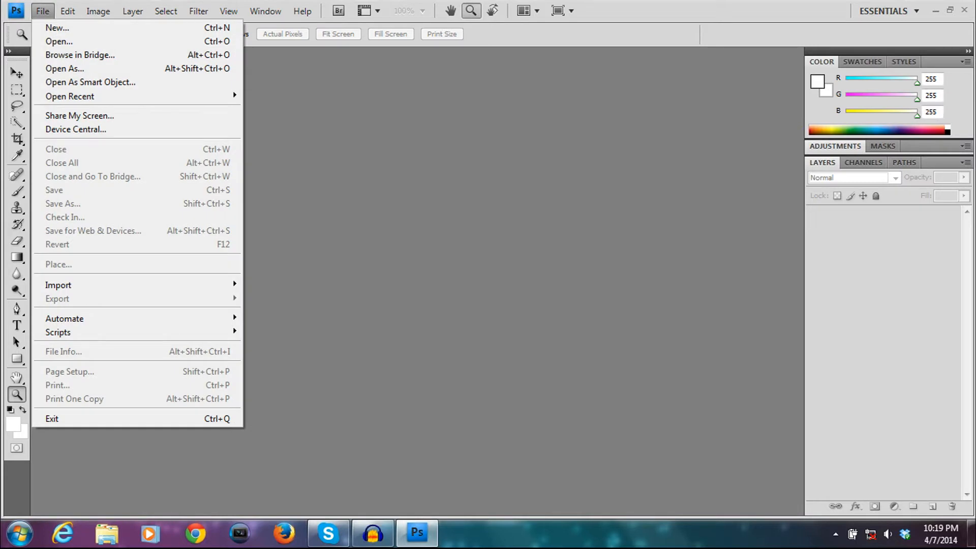
- Open the Youtube_Banner_Template.psd file from the Downloads folder
mouse_move(67, 11)
key(Escape)
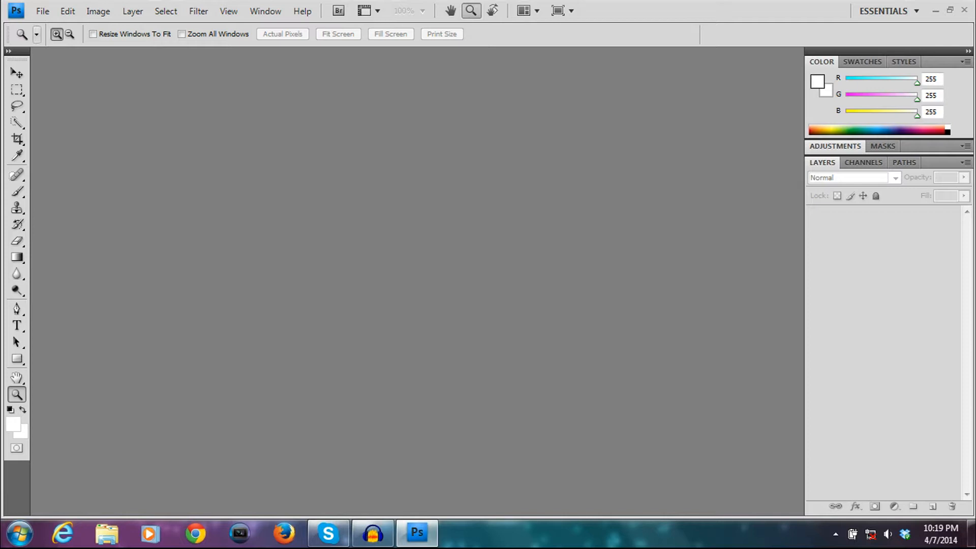
click(43, 11)
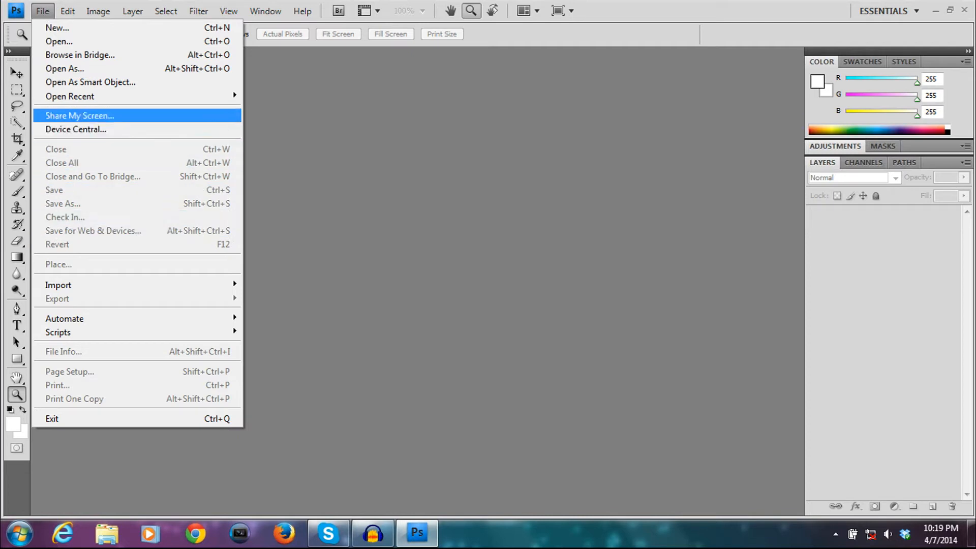
mouse_move(102, 285)
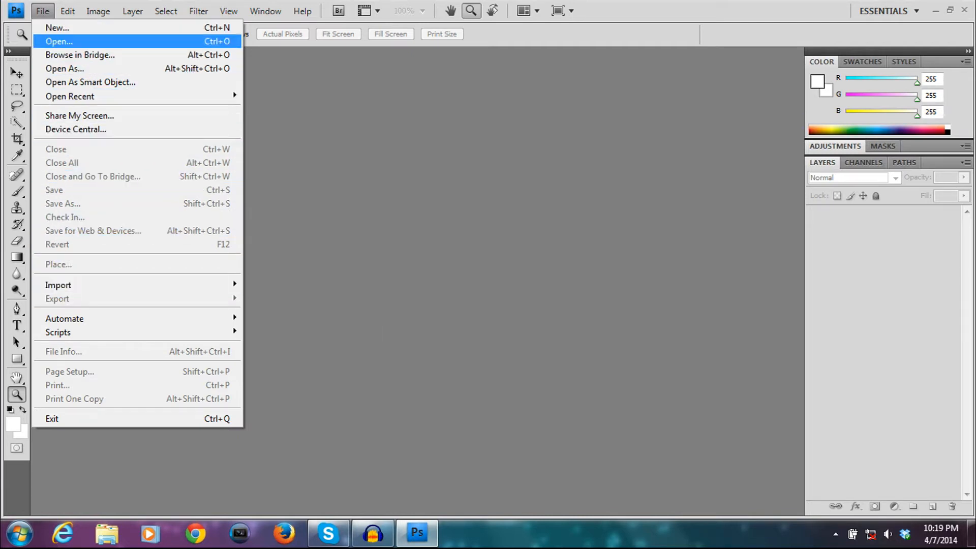
key(Return)
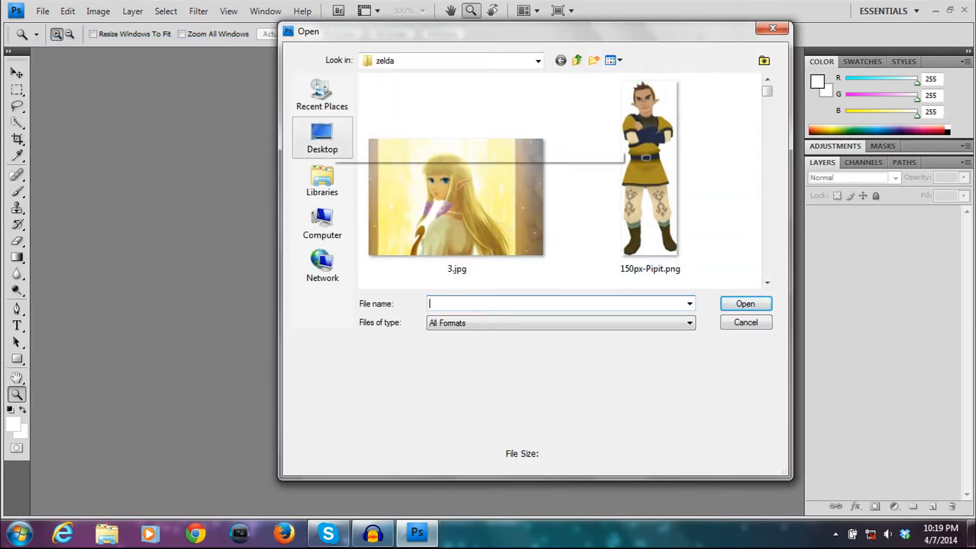
click(322, 140)
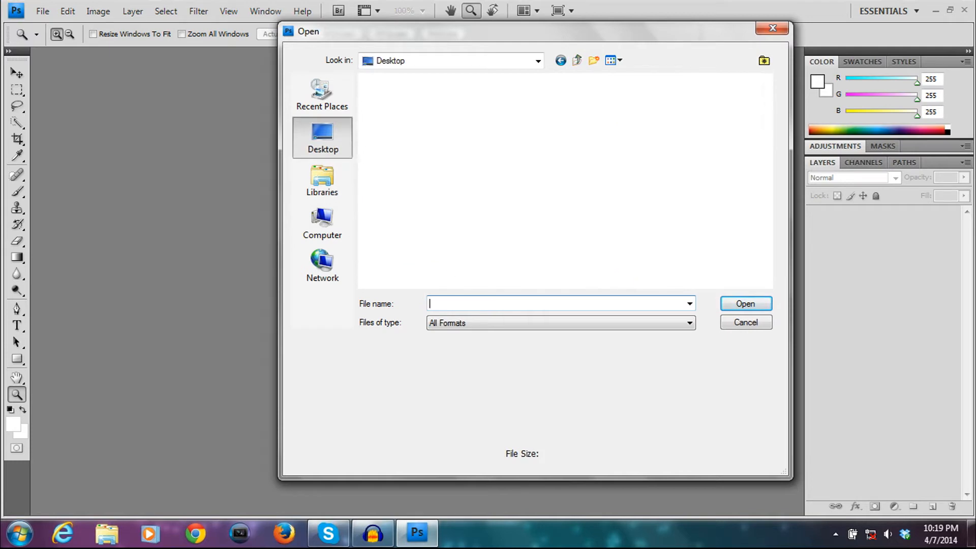
double_click(407, 131)
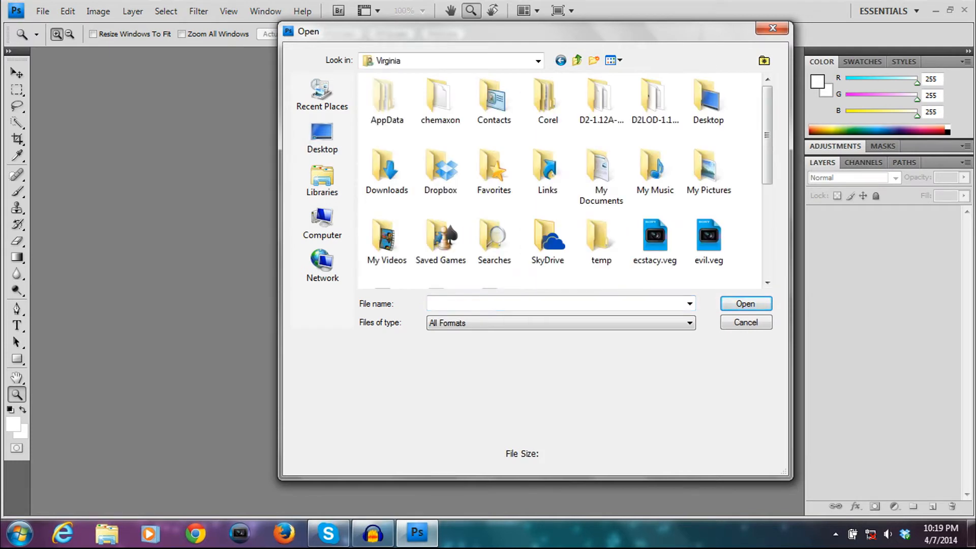
double_click(386, 171)
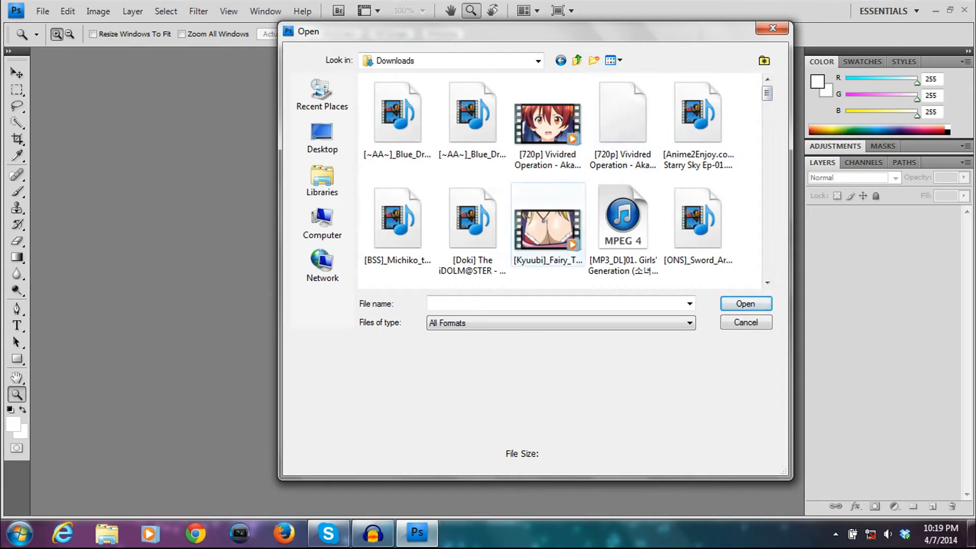
scroll(558, 180, down, 15)
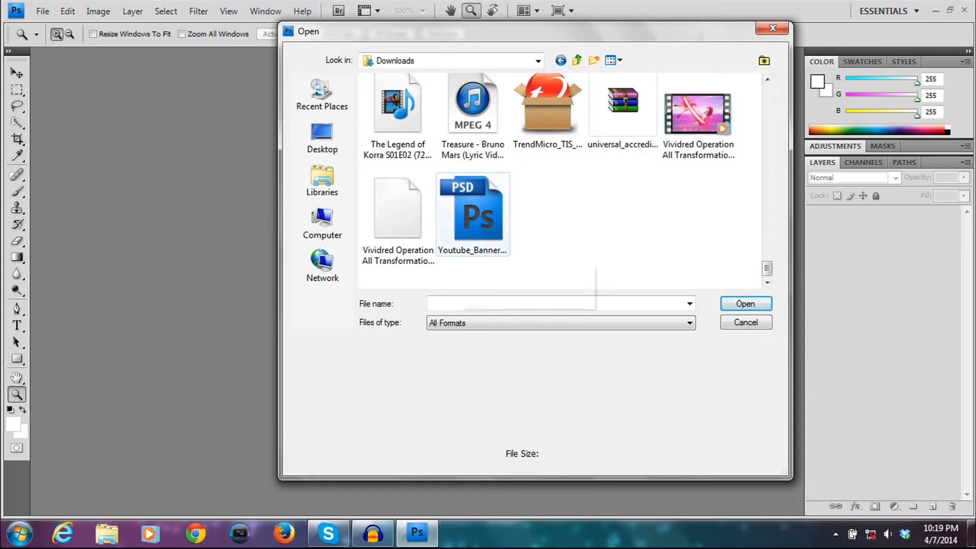
double_click(473, 213)
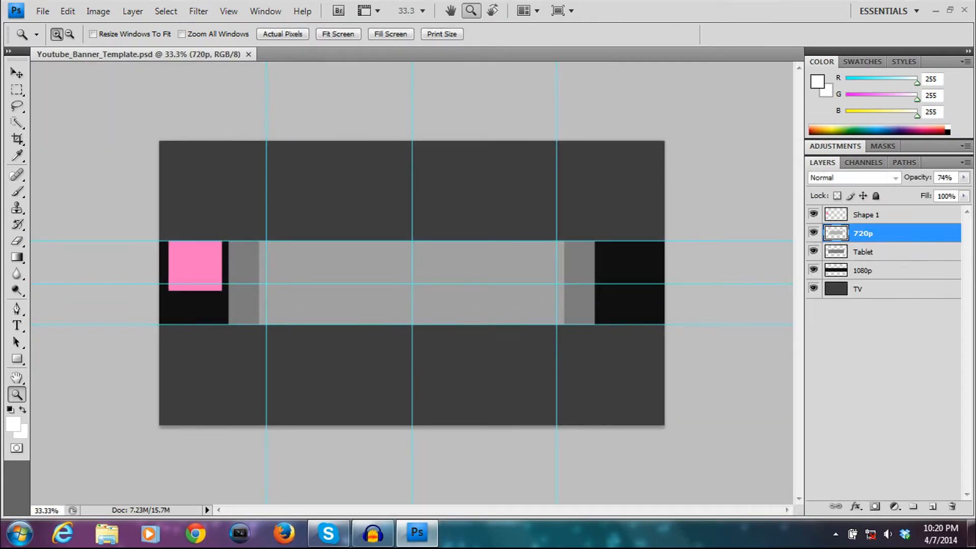
key(ctrl+plus)
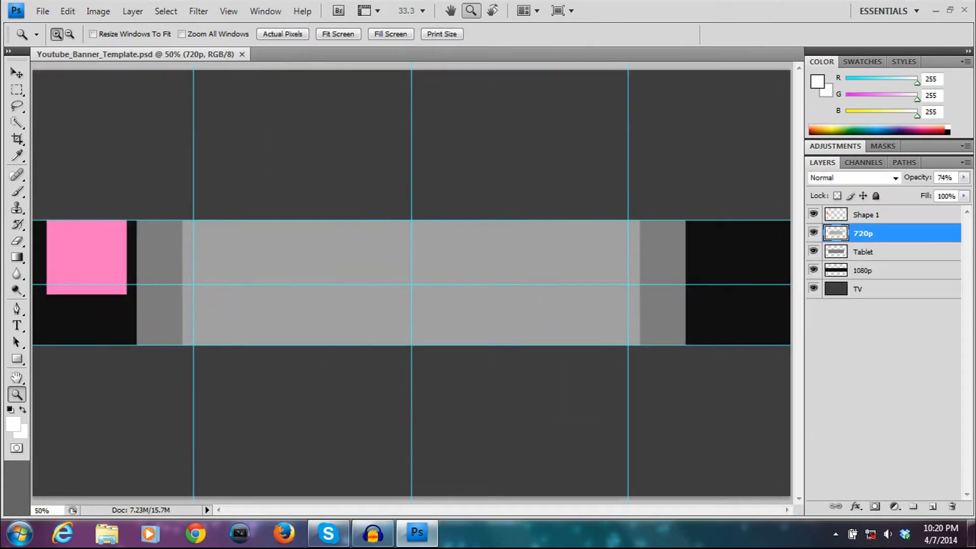
right_click(375, 262)
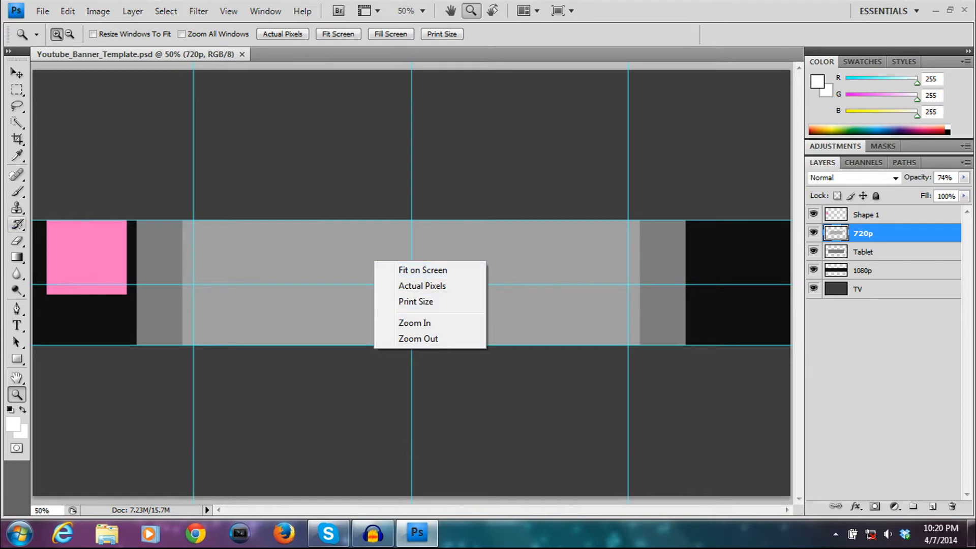
key(Escape)
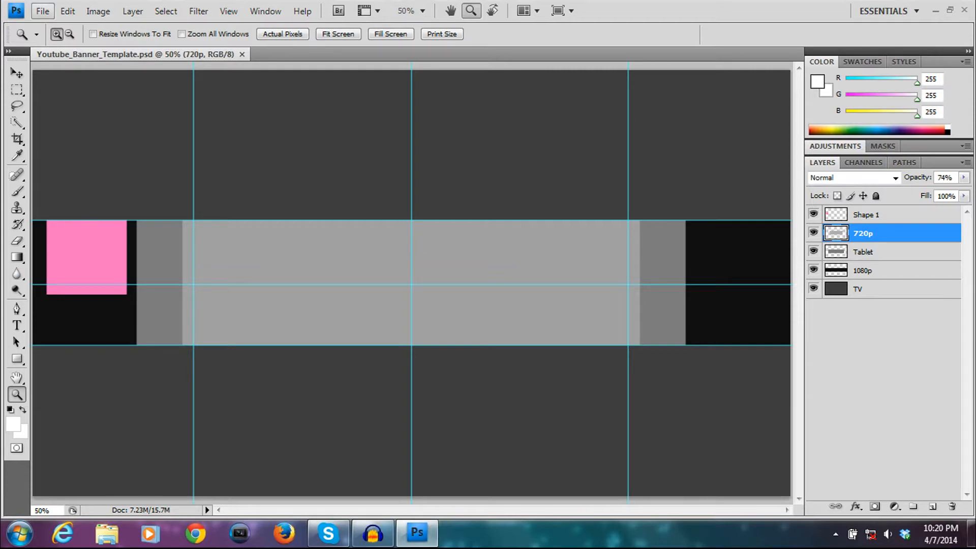
- Start placing an image into the banner template and browse to the My Pictures folder
click(42, 11)
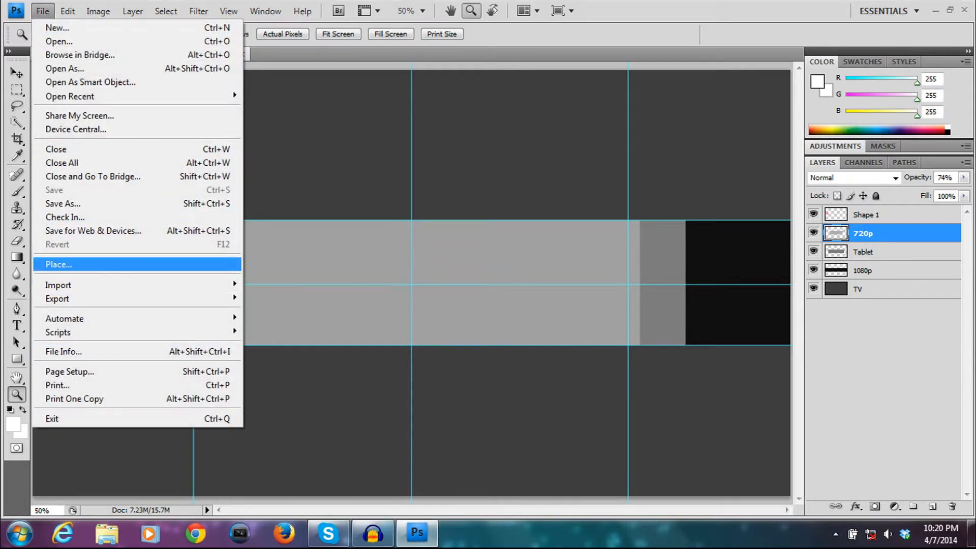
click(59, 264)
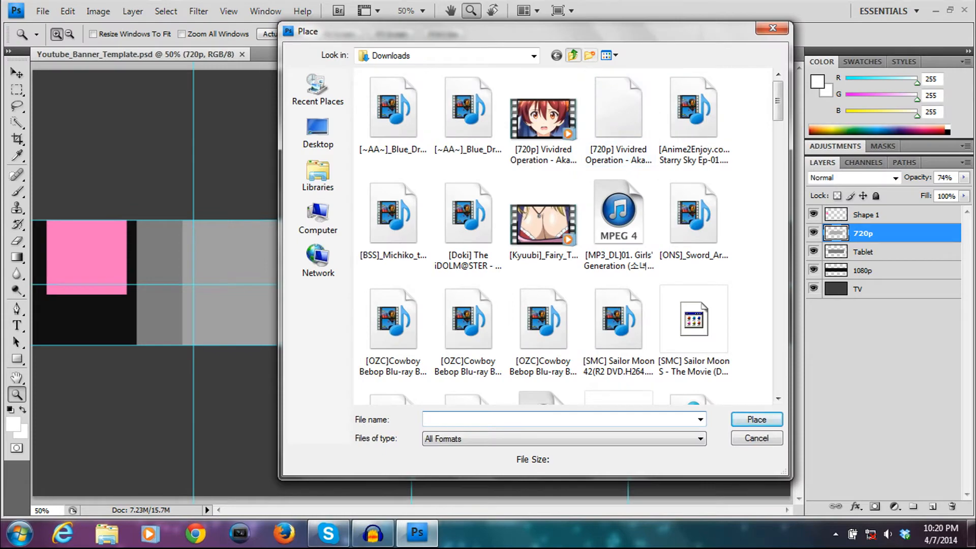
click(572, 55)
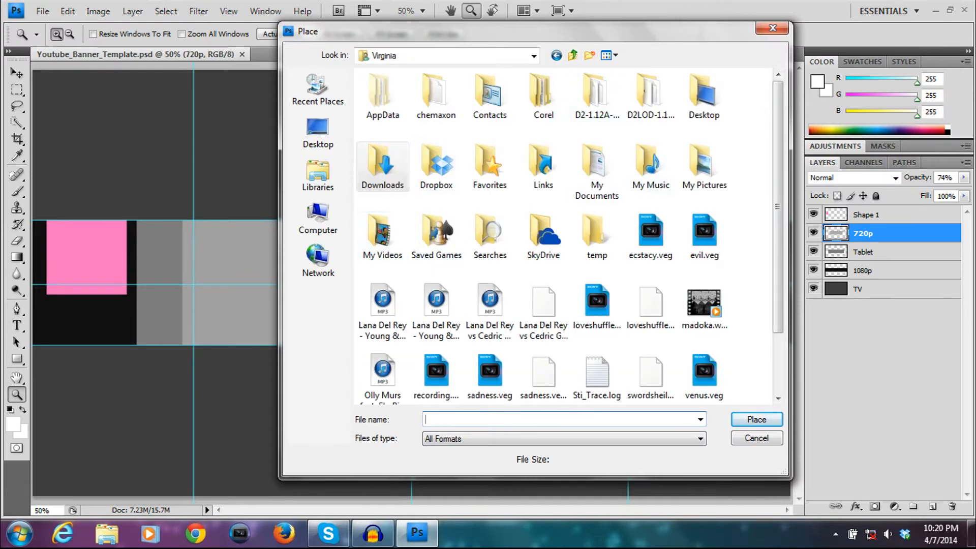
scroll(564, 234, down, 2)
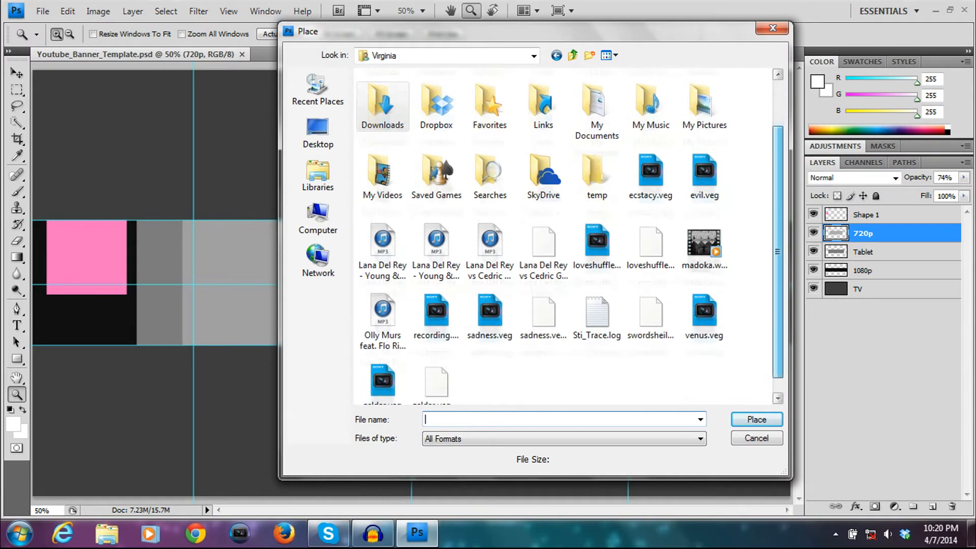
scroll(564, 234, up, 2)
click(572, 55)
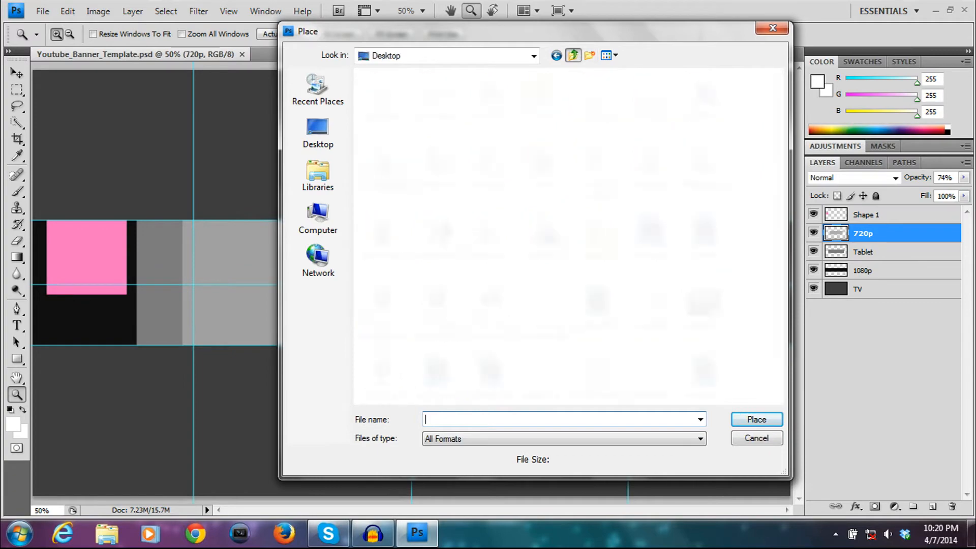
double_click(427, 126)
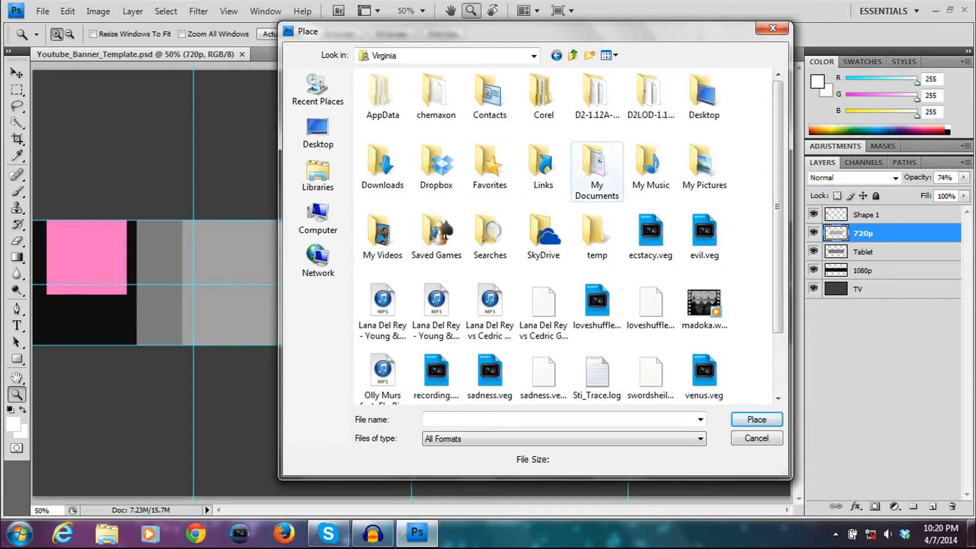
double_click(704, 167)
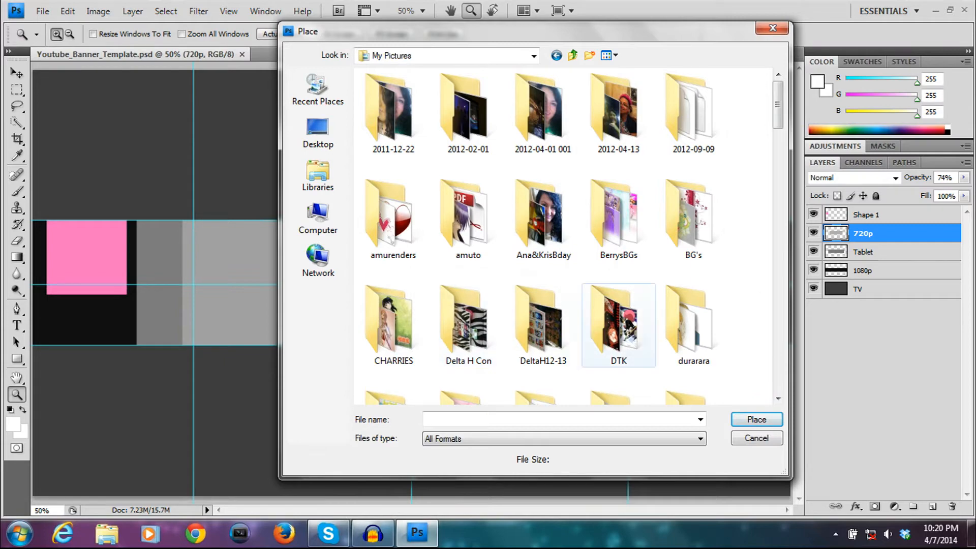
- Place the green floral texture 12058548_p8.jpg from the textures2 folder into the banner
scroll(694, 325, down, 2)
scroll(468, 167, down, 5)
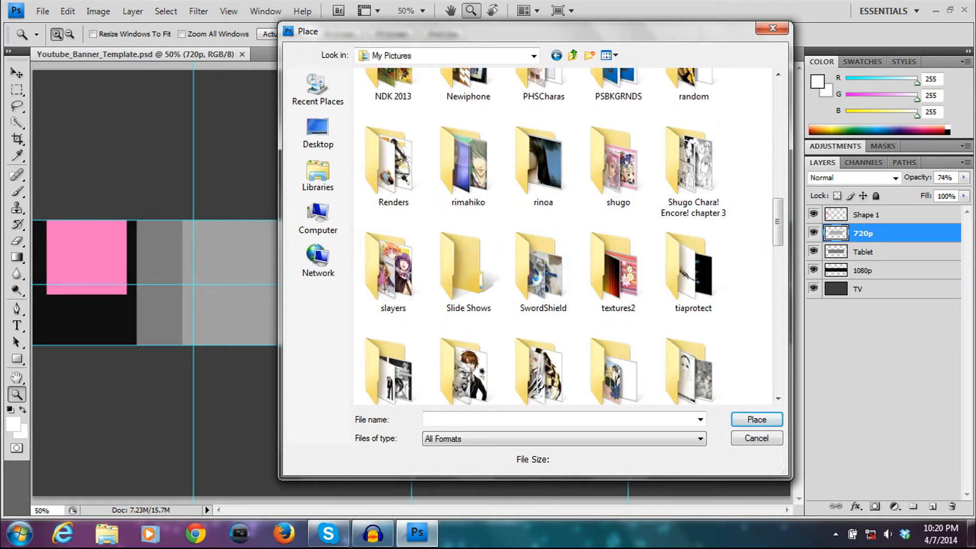
scroll(468, 167, down, 3)
scroll(468, 168, up, 1)
scroll(563, 237, up, 2)
scroll(632, 312, up, 2)
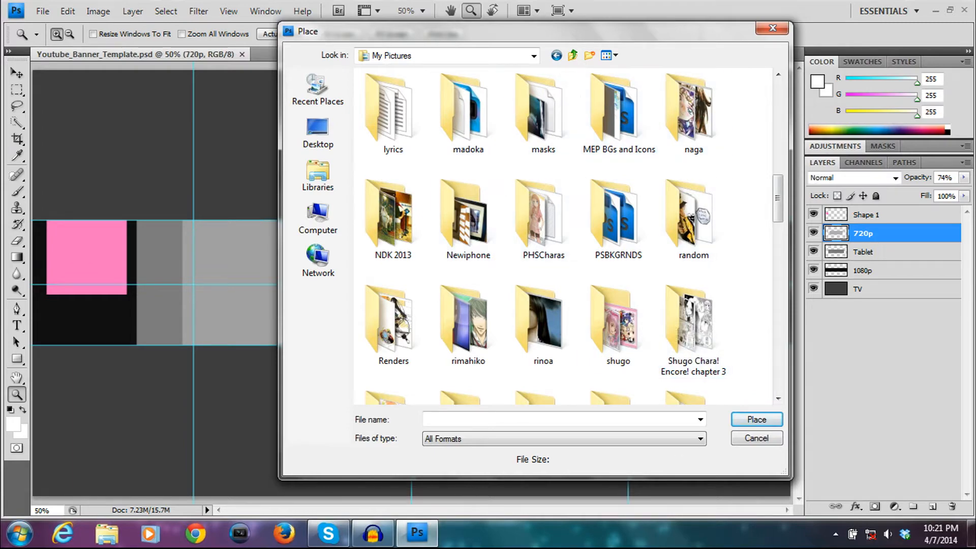
scroll(468, 152, down, 6)
scroll(619, 218, up, 2)
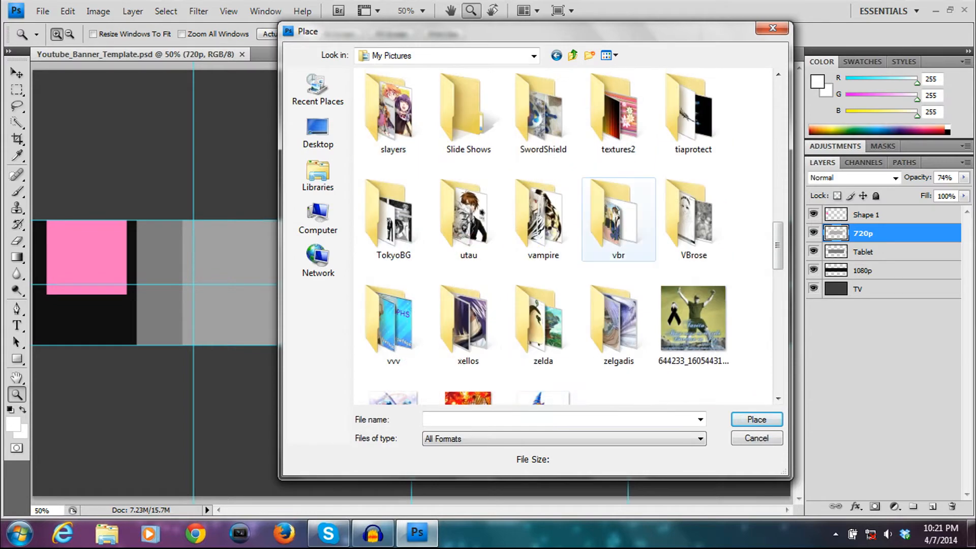
double_click(619, 214)
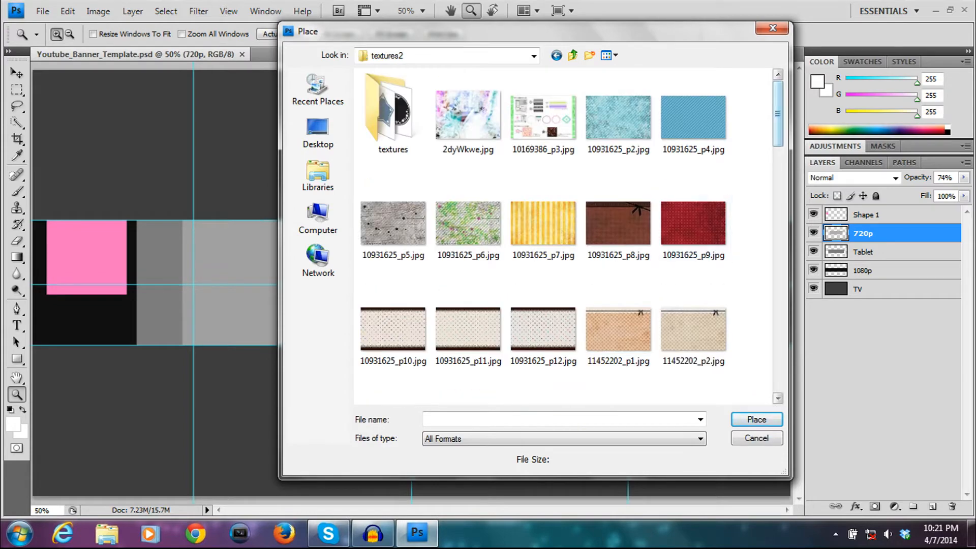
scroll(569, 236, down, 5)
drag(778, 158, 777, 182)
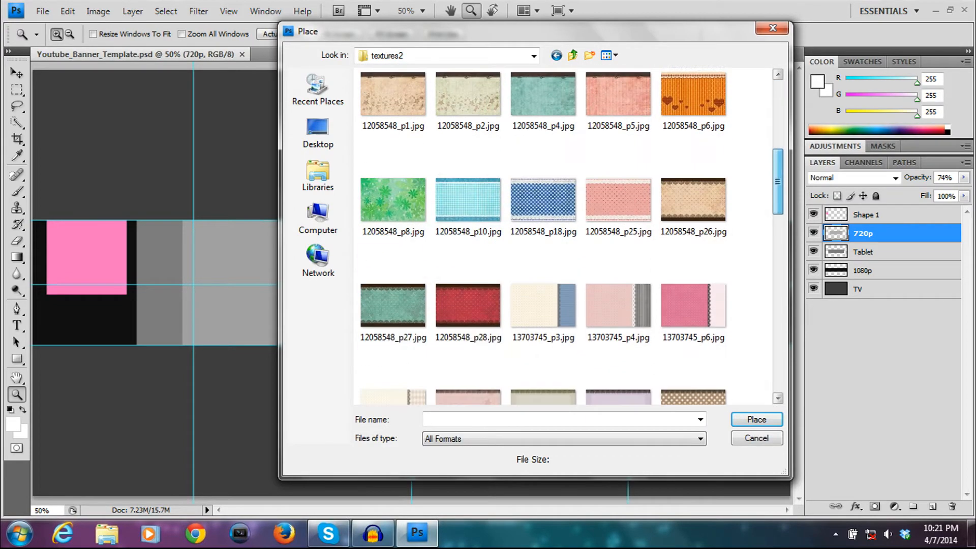
double_click(394, 201)
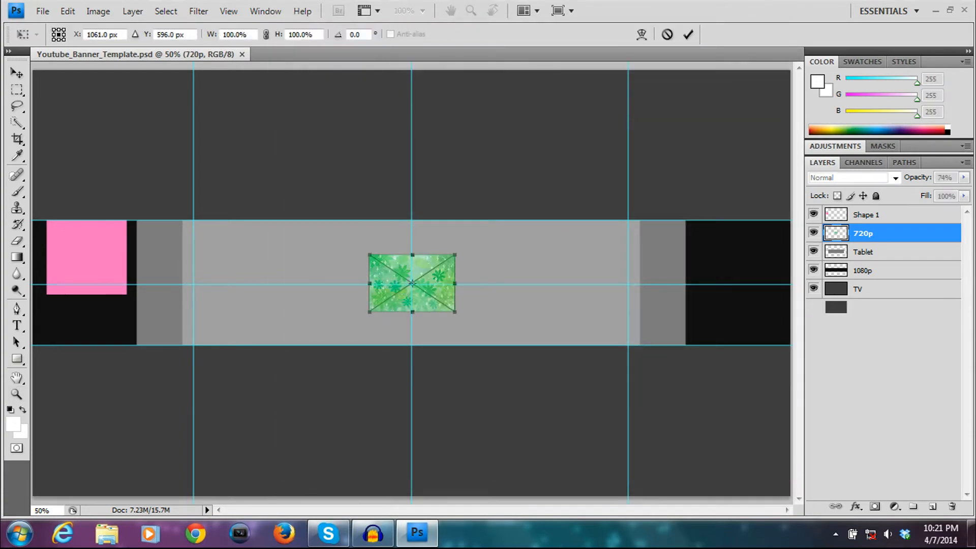
- Stretch the placed floral texture across the full canvas width, to about 923% width and 398% height
drag(455, 254, 791, 219)
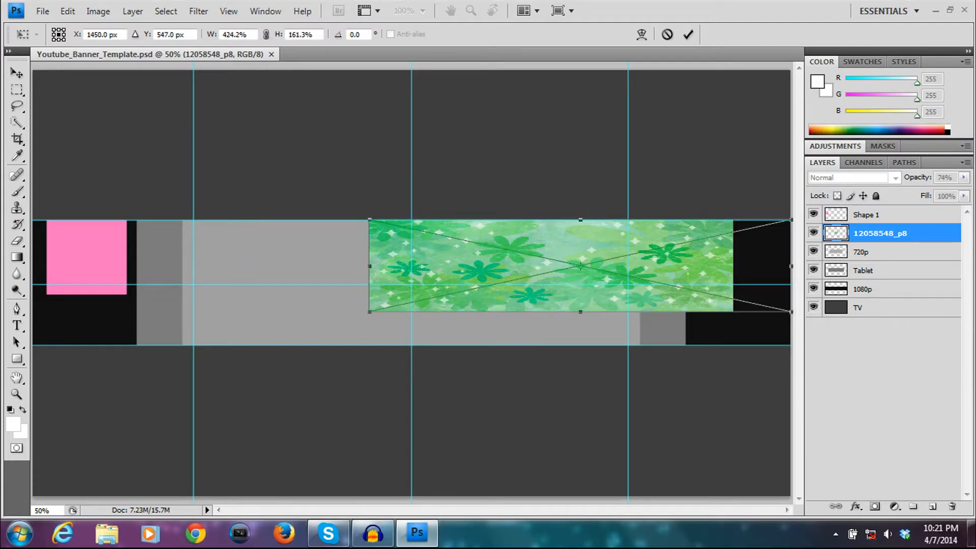
drag(580, 312, 580, 424)
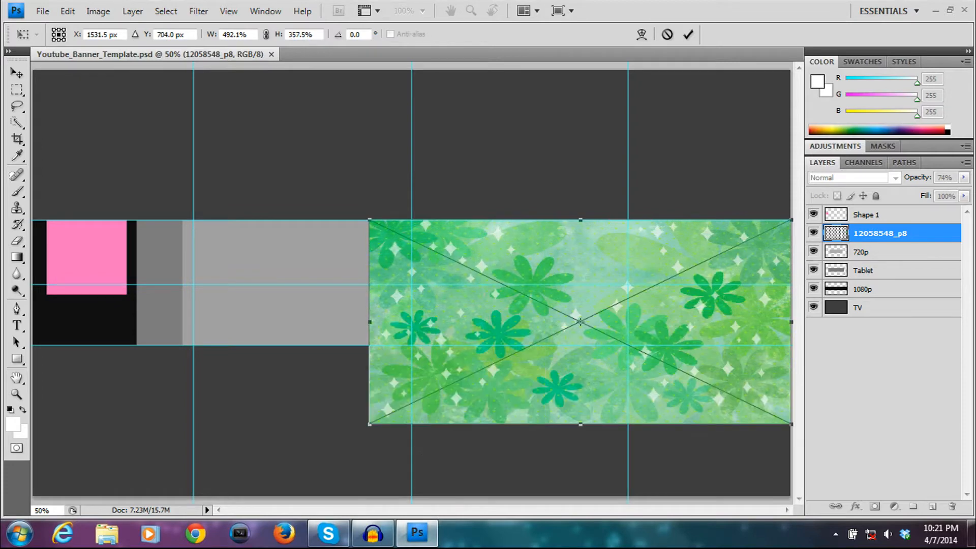
drag(580, 219, 580, 196)
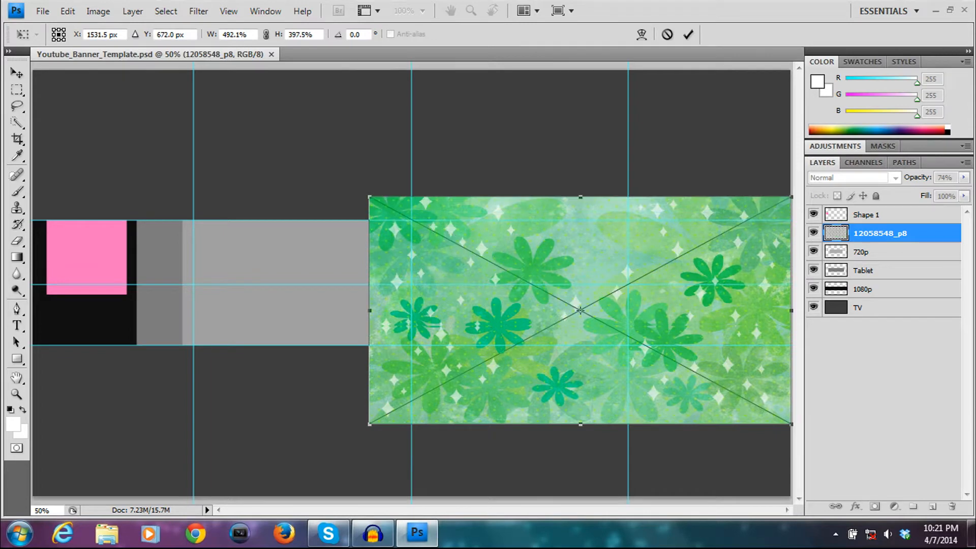
drag(369, 310, 48, 310)
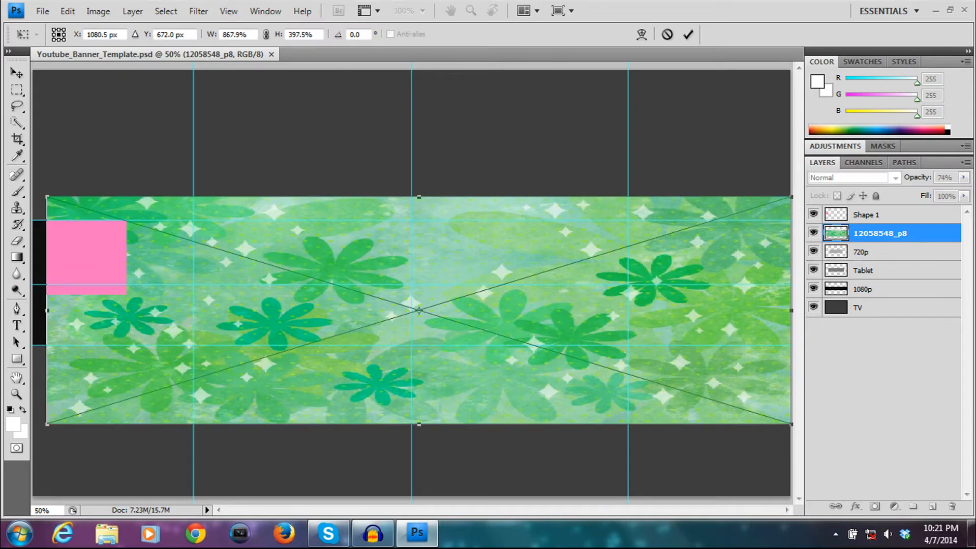
drag(47, 310, 1, 310)
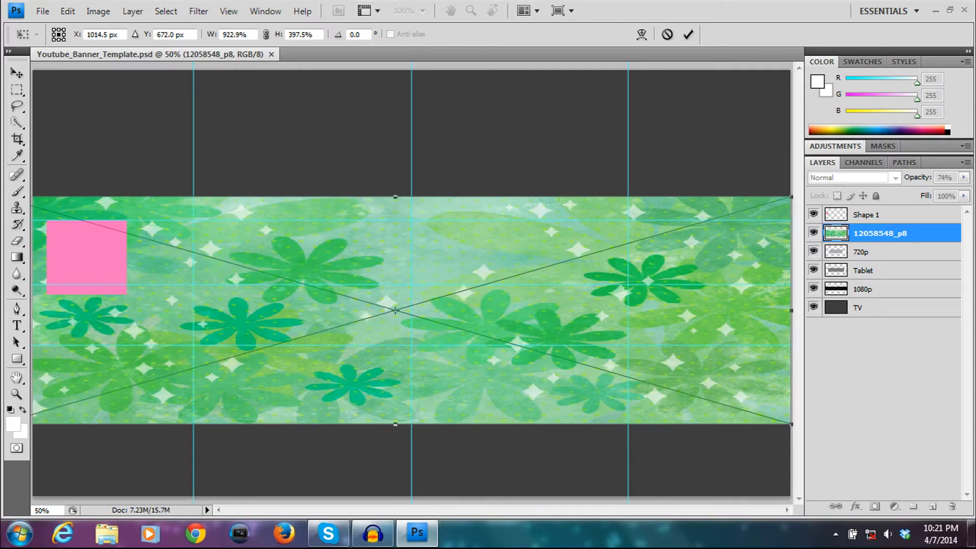
- Extend the floral texture up and down to about 678% height and commit the placement
drag(396, 197, 395, 130)
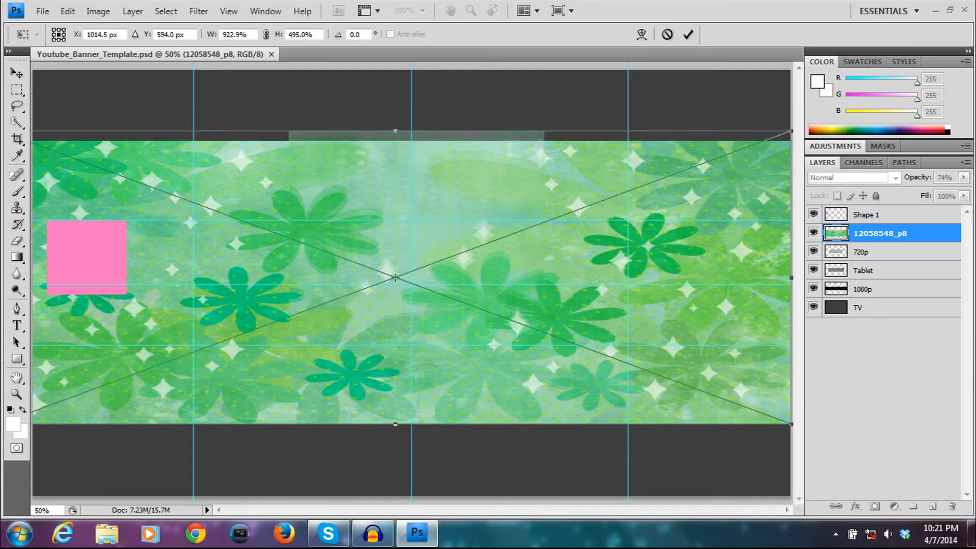
drag(395, 423, 395, 476)
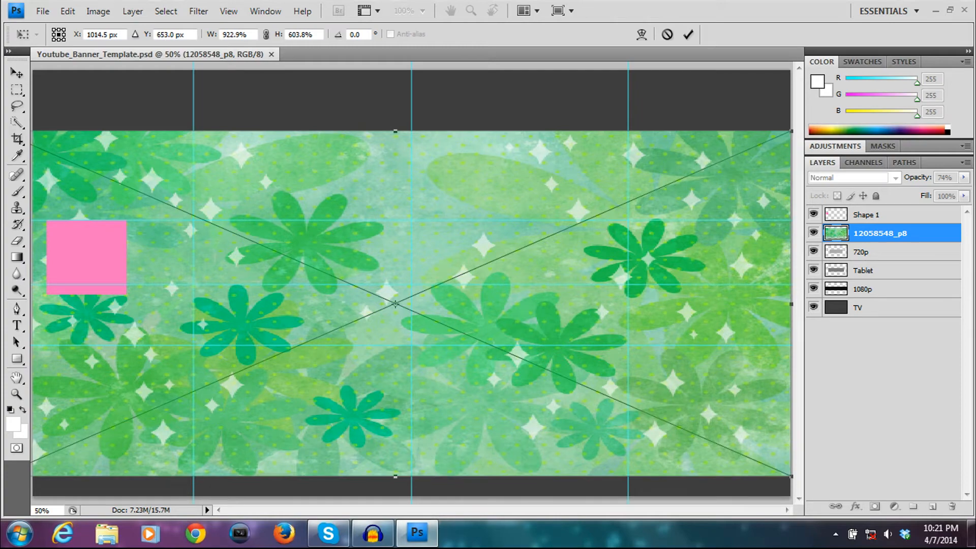
drag(396, 131, 395, 88)
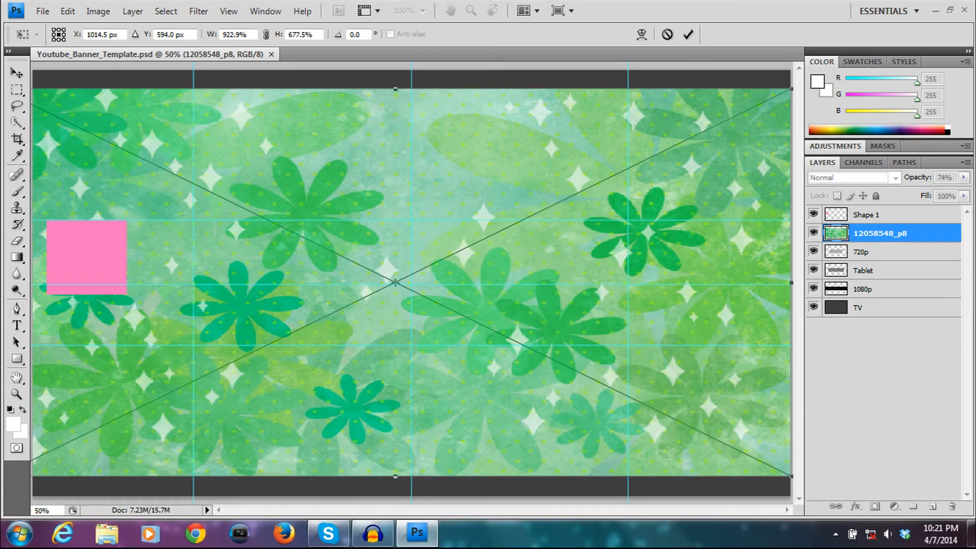
key(z)
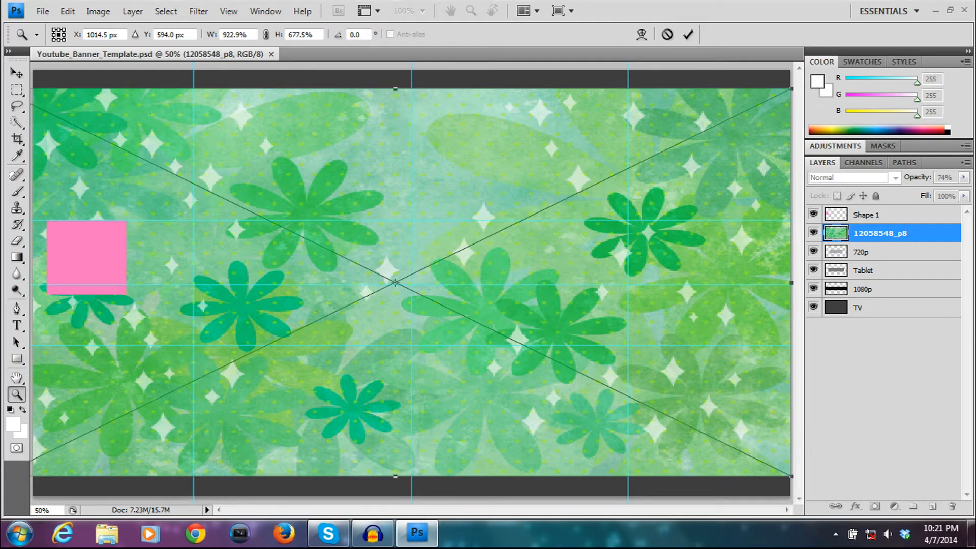
key(Return)
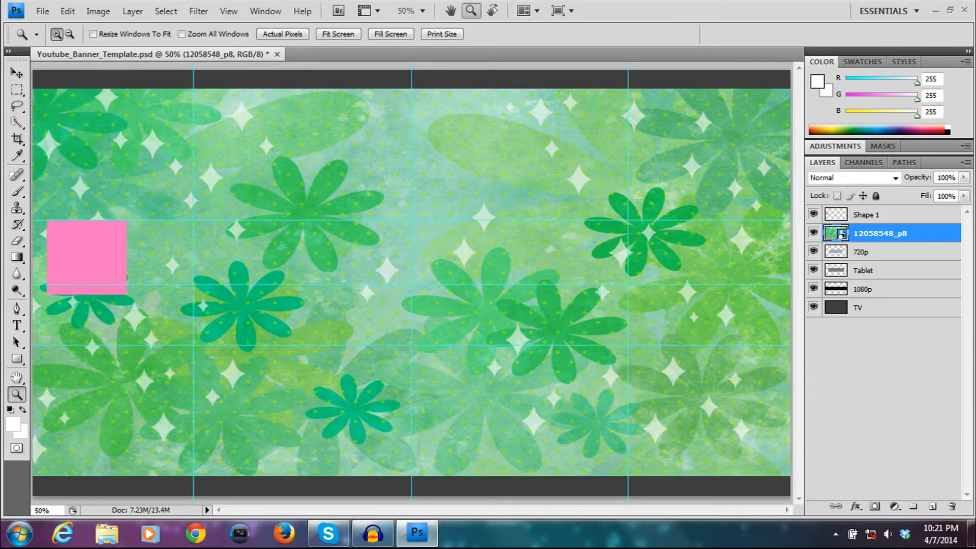
- Move the 12058548_p8 texture layer below the Tablet layer and rasterize it
drag(880, 233, 880, 279)
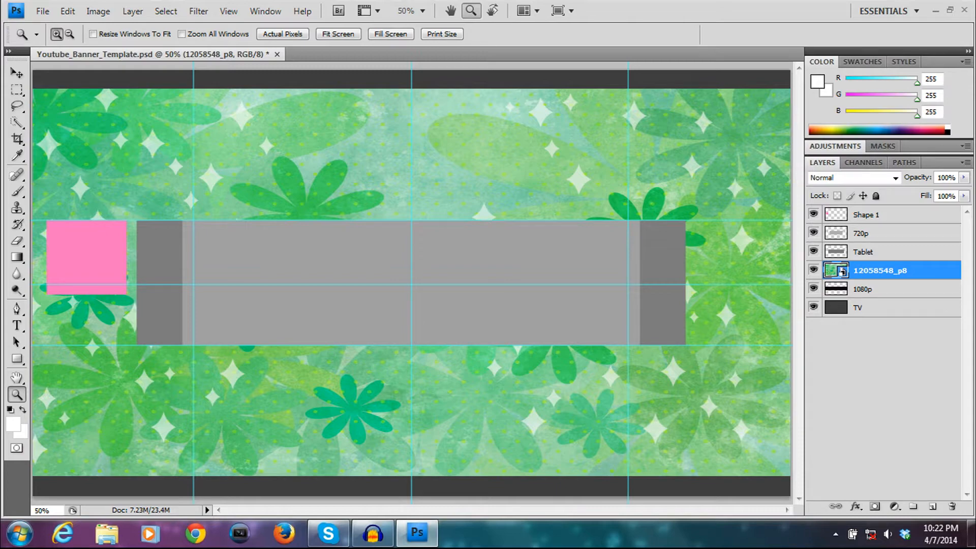
right_click(923, 270)
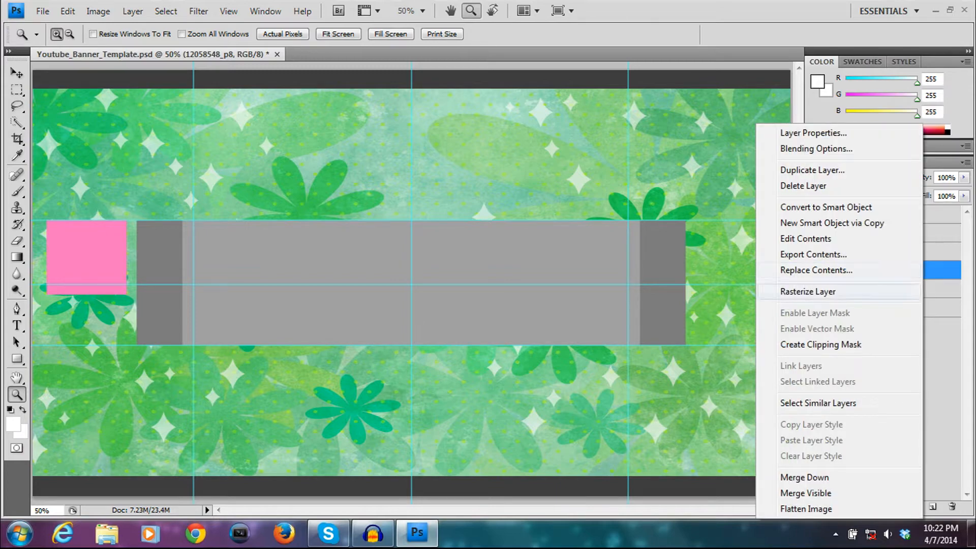
click(807, 291)
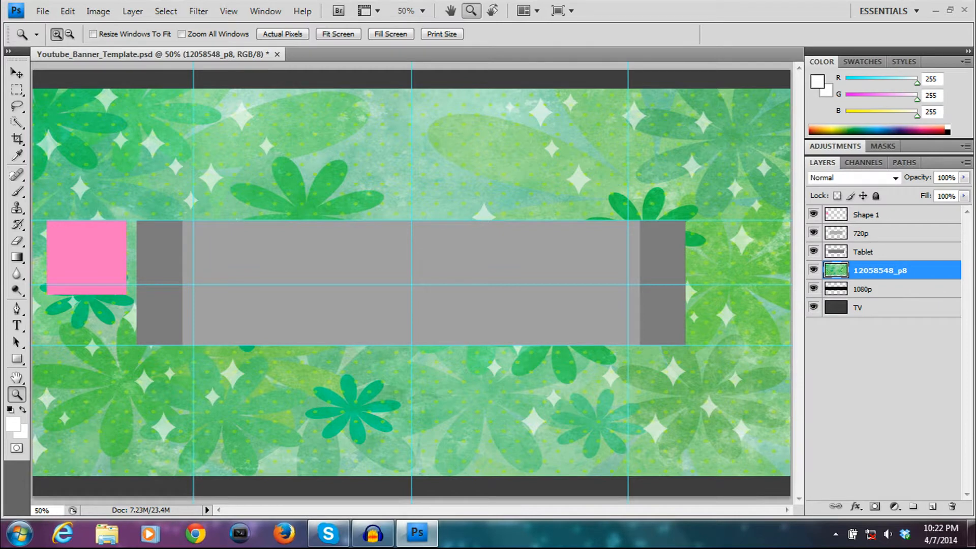
- Set the Eraser to the hard round brush at 236 px and erase a spot in the texture above the grey area
click(17, 241)
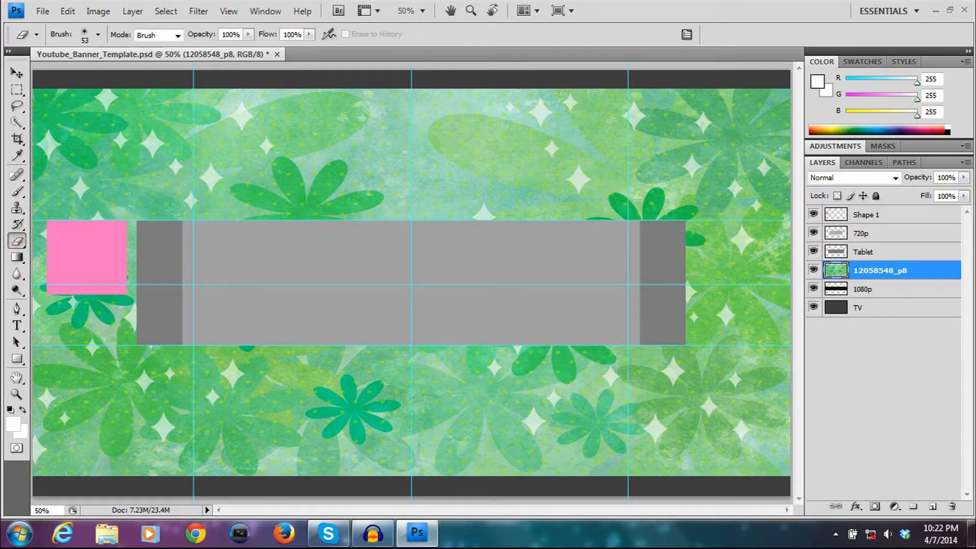
right_click(328, 149)
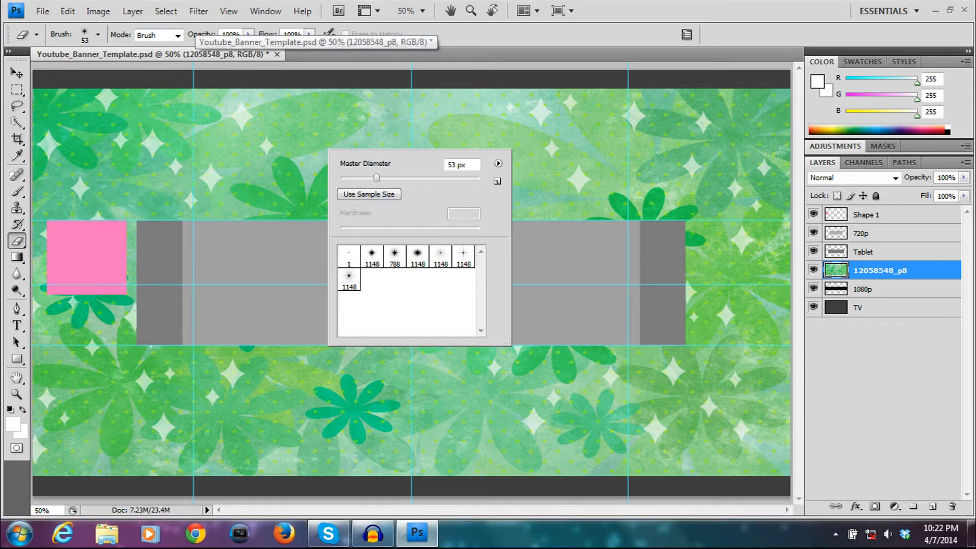
click(17, 241)
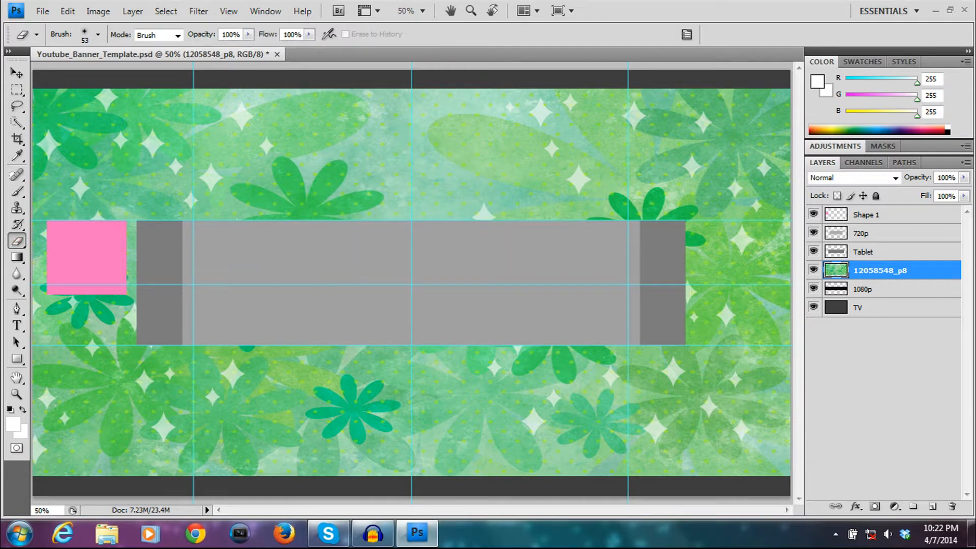
right_click(161, 172)
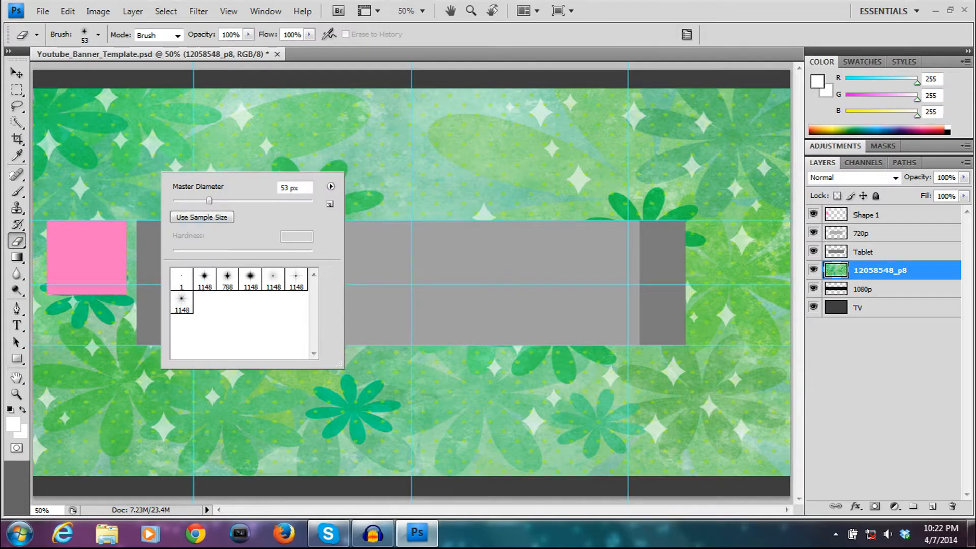
click(182, 279)
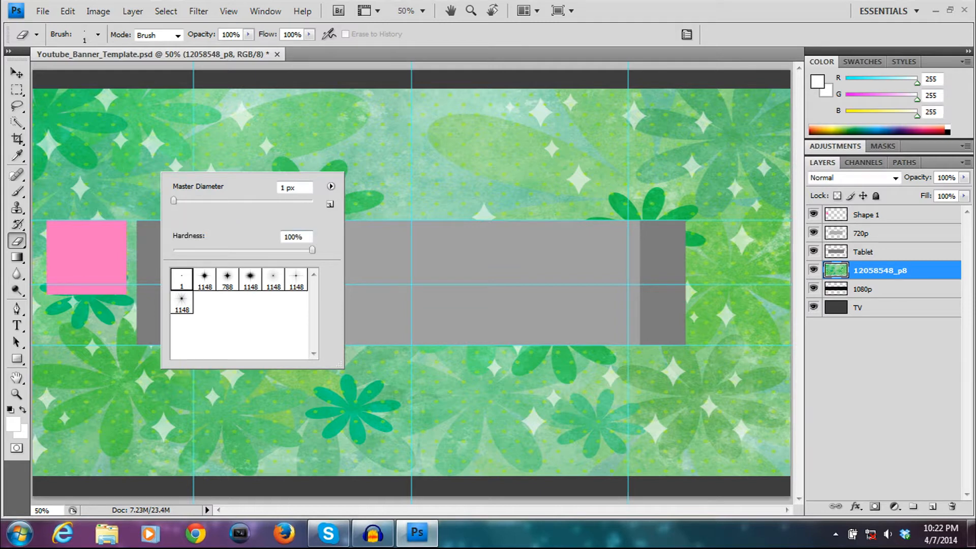
drag(173, 200, 280, 201)
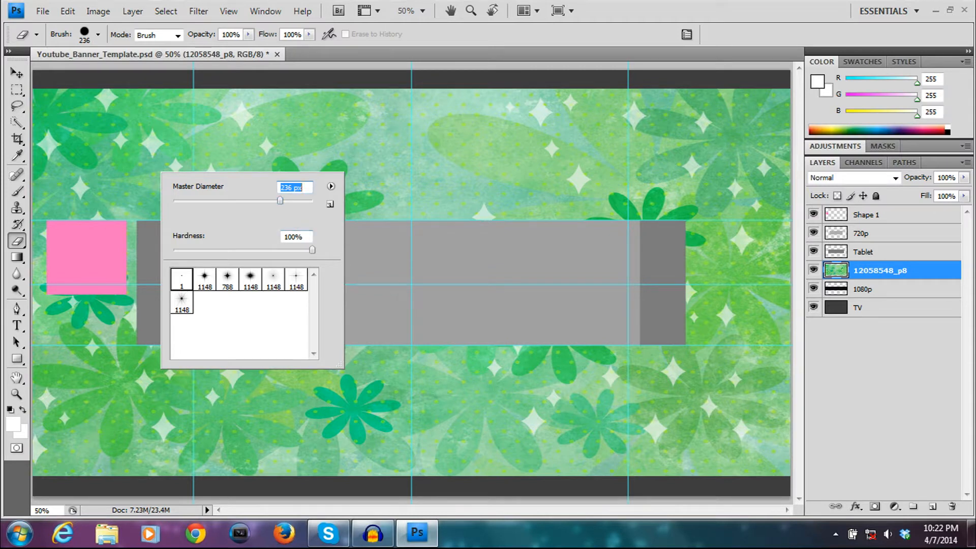
click(438, 136)
- Try erasing the texture above the grey area with a 401 px eraser
right_click(438, 135)
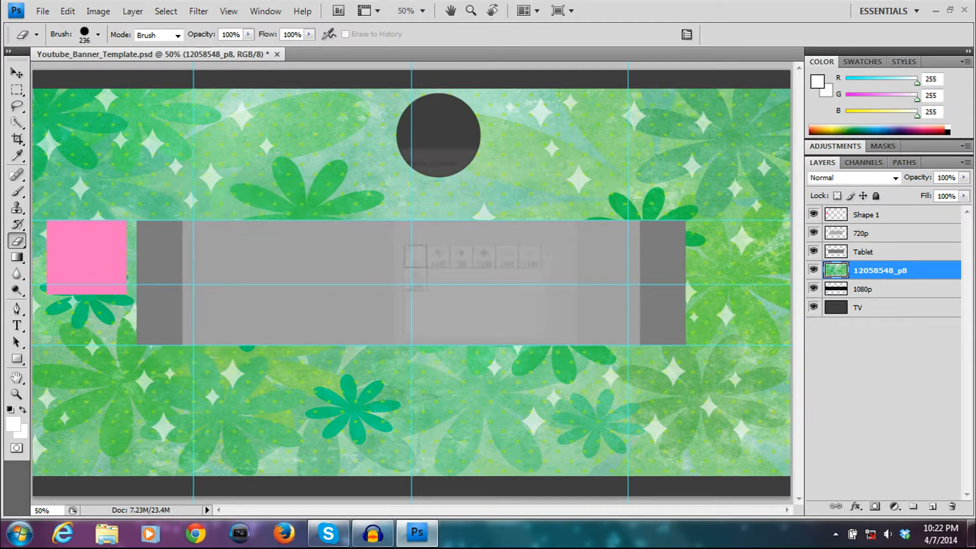
drag(513, 178, 525, 178)
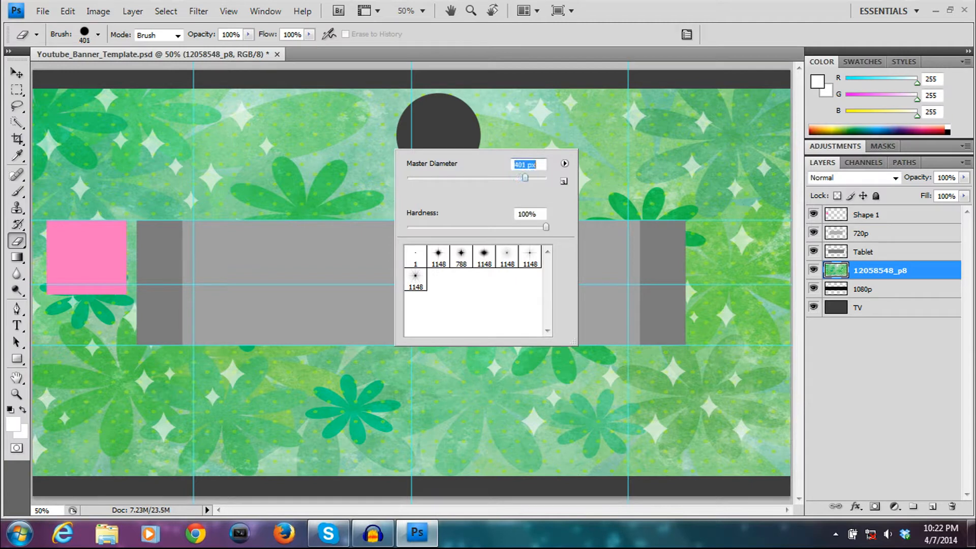
click(318, 155)
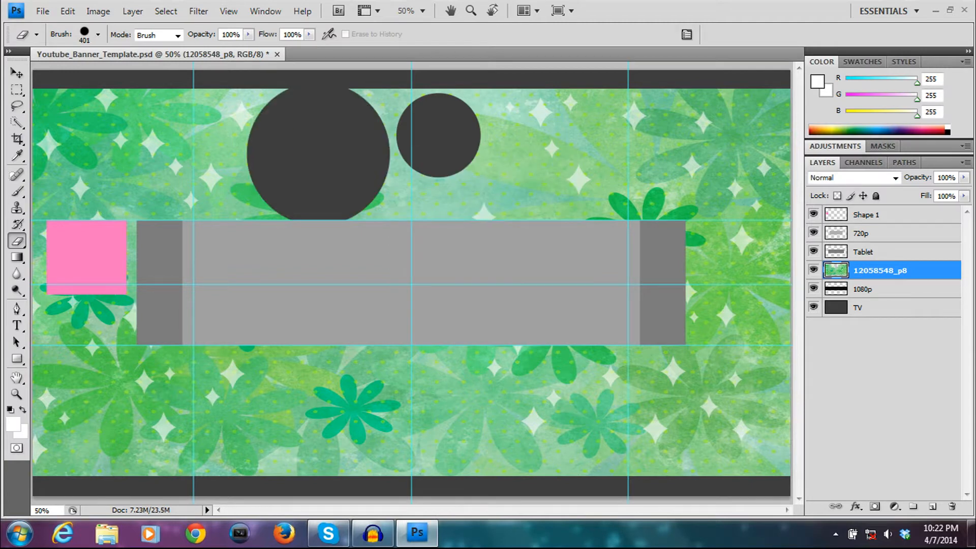
- Set the Eraser diameter to 308 px and erase a full-width strip of texture just above the upper horizontal guide
right_click(323, 152)
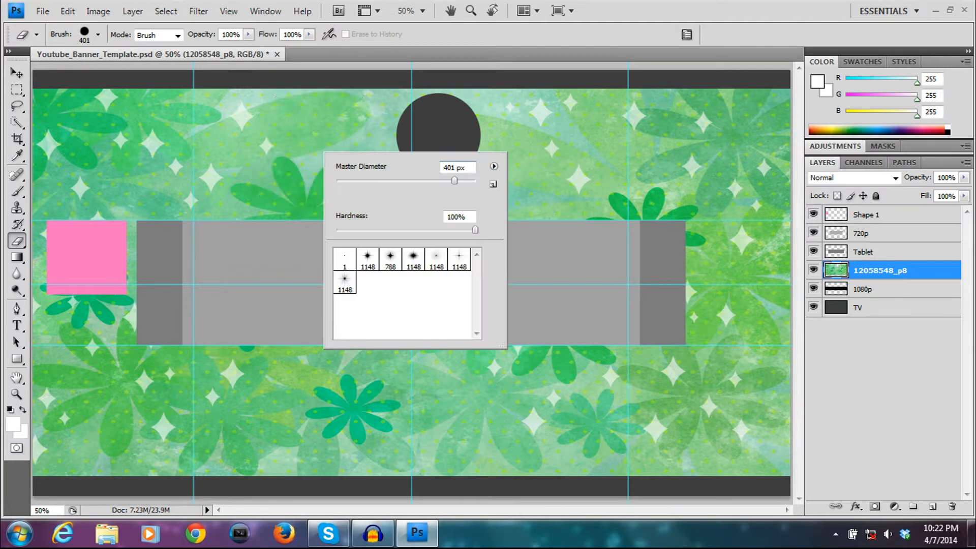
drag(455, 180, 448, 180)
click(277, 145)
click(277, 145)
click(276, 162)
click(276, 164)
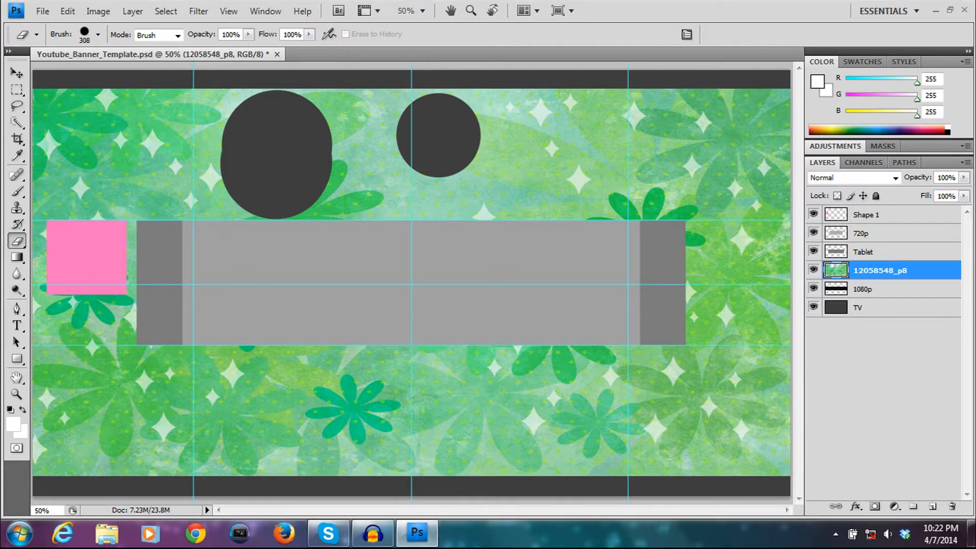
click(368, 165)
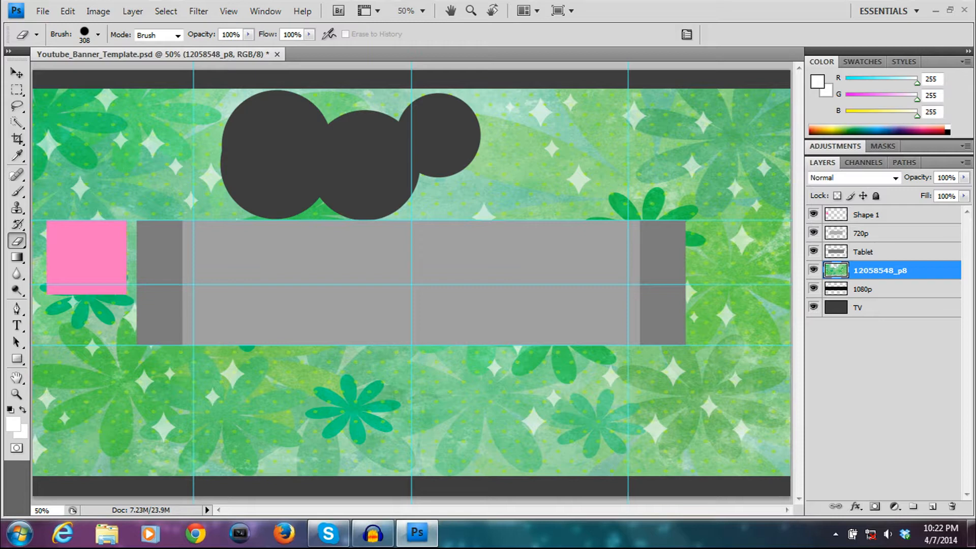
mouse_move(376, 164)
mouse_down()
mouse_move(452, 164)
mouse_move(244, 164)
mouse_move(688, 164)
mouse_move(72, 163)
mouse_up()
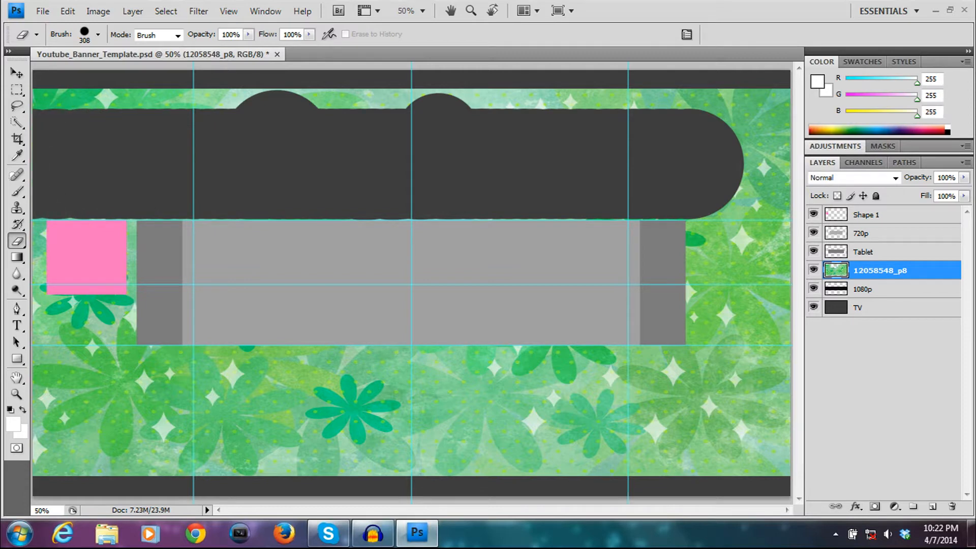
mouse_move(688, 164)
mouse_down()
mouse_move(783, 164)
mouse_move(703, 164)
mouse_up()
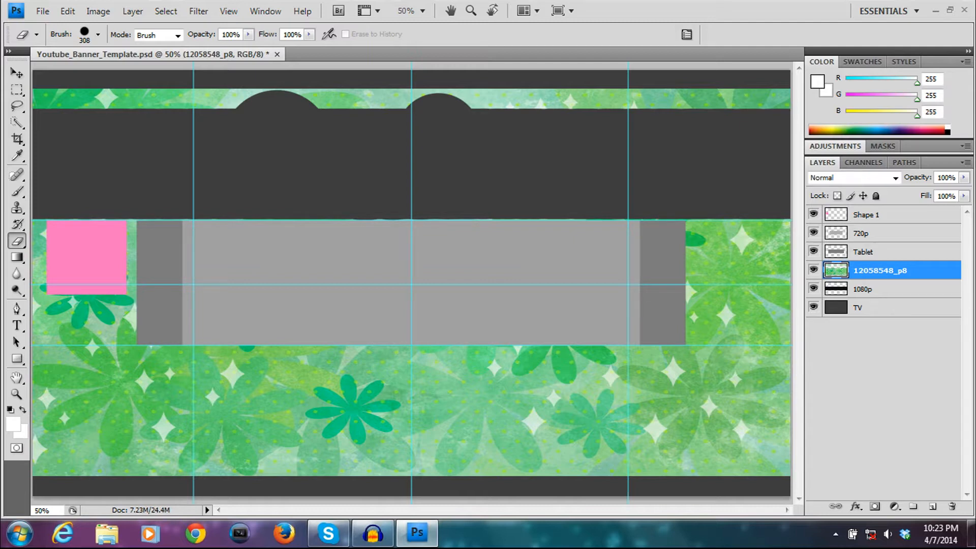
- Try erasing the texture along the upper guide and below the grey area, and undo those strokes
mouse_move(457, 234)
mouse_down()
mouse_move(396, 401)
mouse_move(97, 407)
mouse_move(442, 404)
mouse_up()
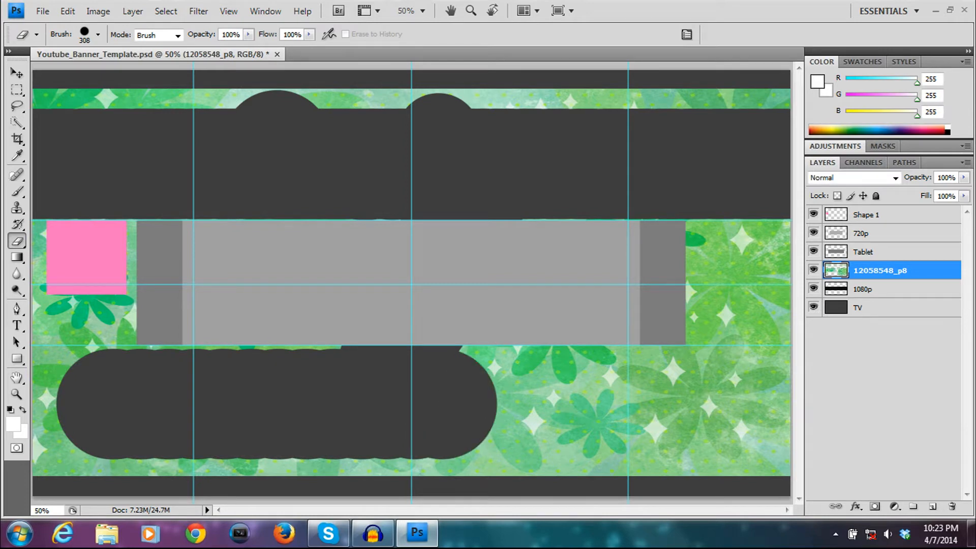
key(ctrl+alt+z)
key(ctrl+alt+z)
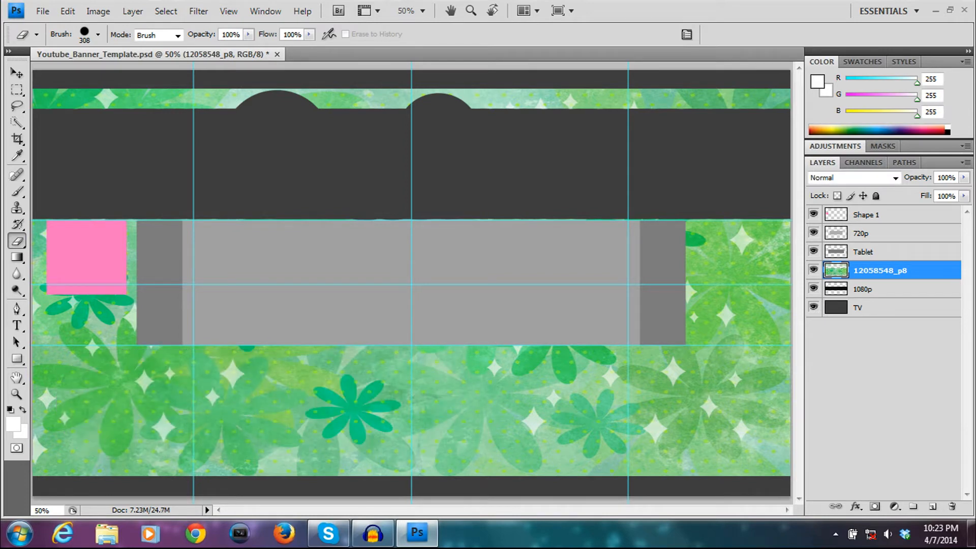
- Erase the texture across the full width below the grey area, plus the remaining strips along the canvas's upper and lower edges
click(371, 406)
mouse_move(371, 406)
mouse_down()
mouse_move(173, 406)
mouse_move(680, 406)
mouse_move(66, 406)
mouse_move(823, 406)
mouse_up()
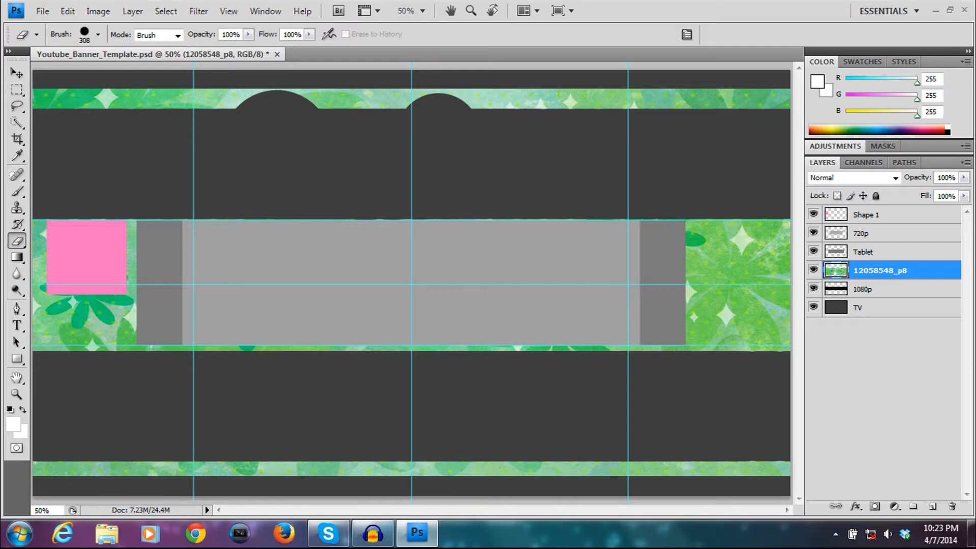
drag(348, 469, 46, 468)
drag(422, 469, 792, 469)
drag(783, 99, 51, 100)
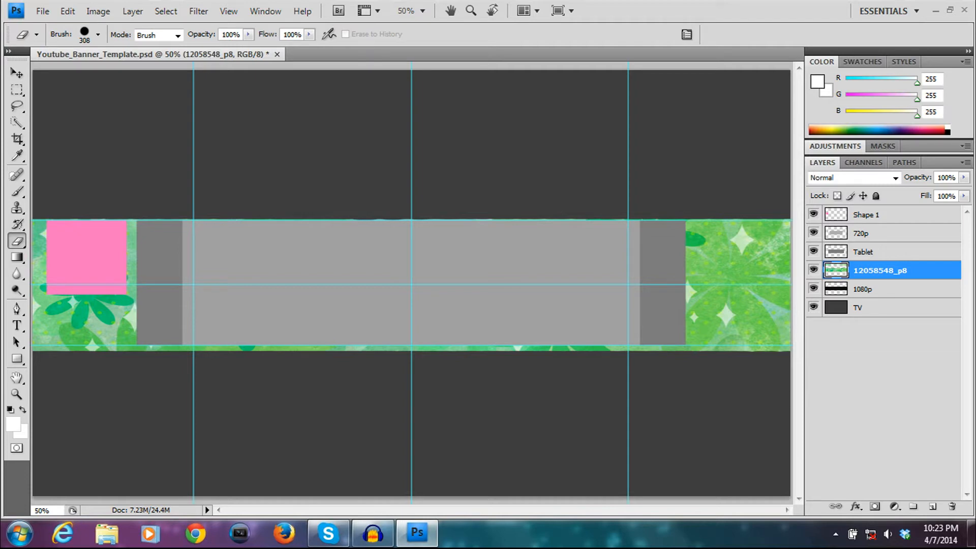
click(471, 11)
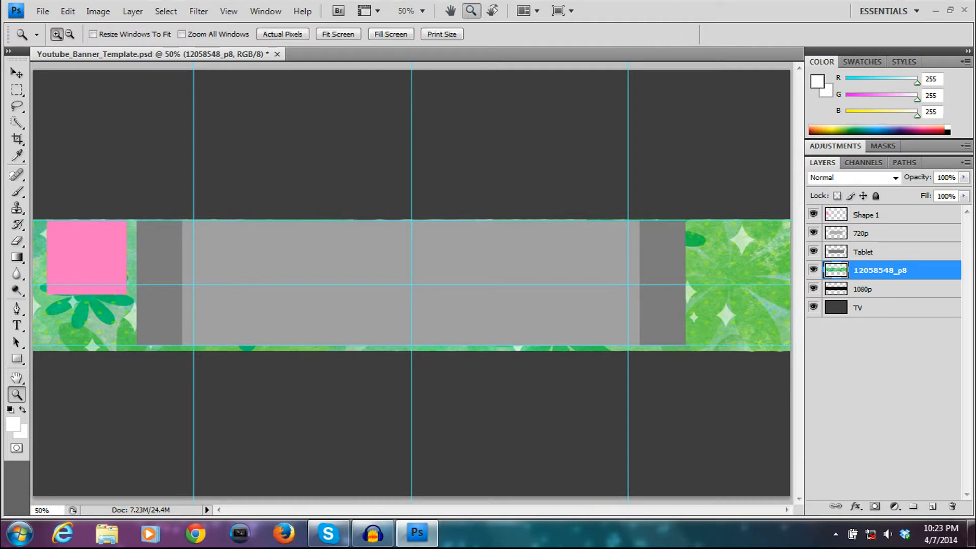
right_click(422, 207)
click(463, 285)
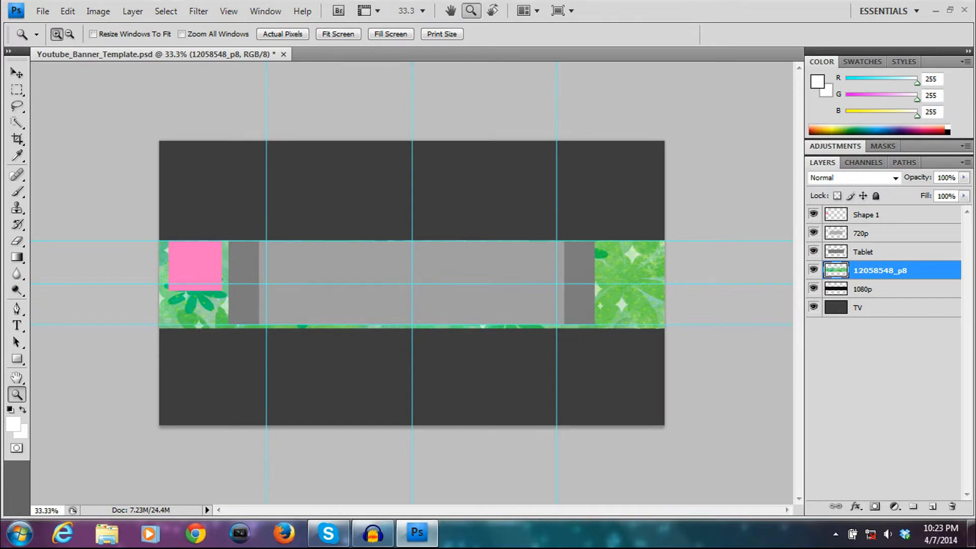
key(ctrl+plus)
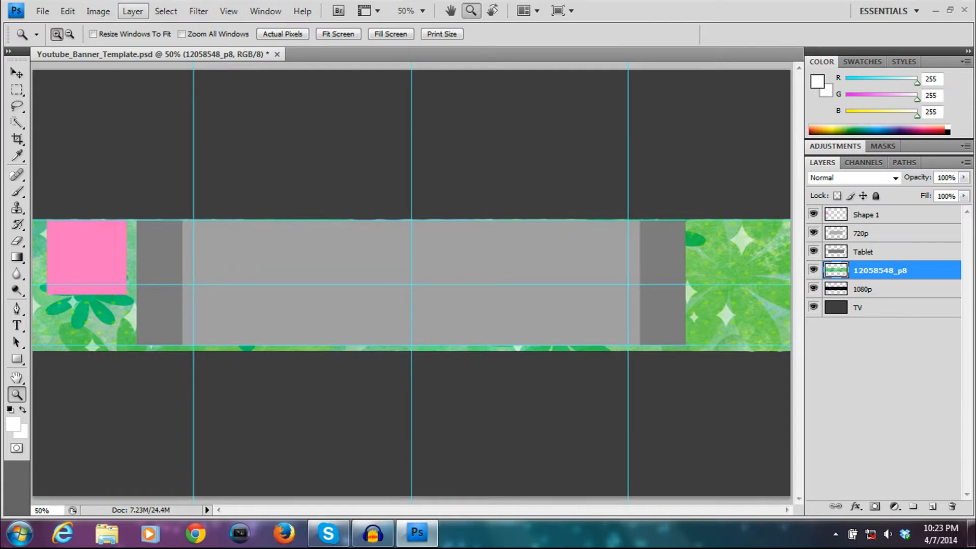
- Open the Hue/Saturation adjustment for the floral texture layer and shift the hue to -52
click(132, 11)
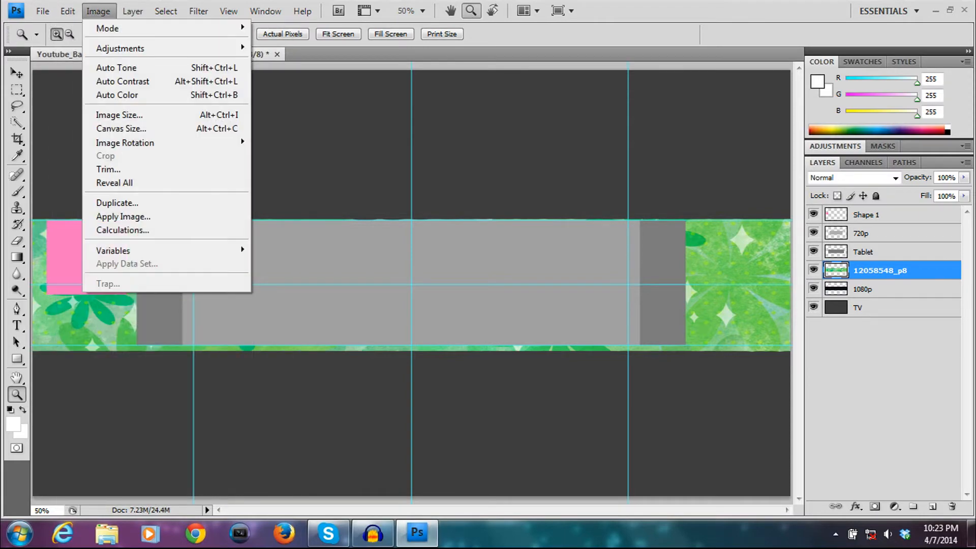
mouse_move(152, 48)
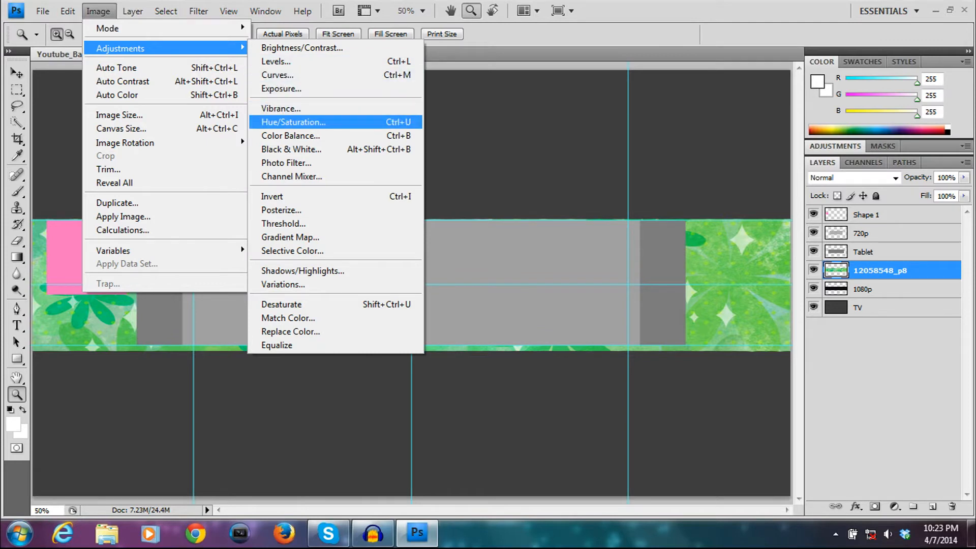
click(292, 122)
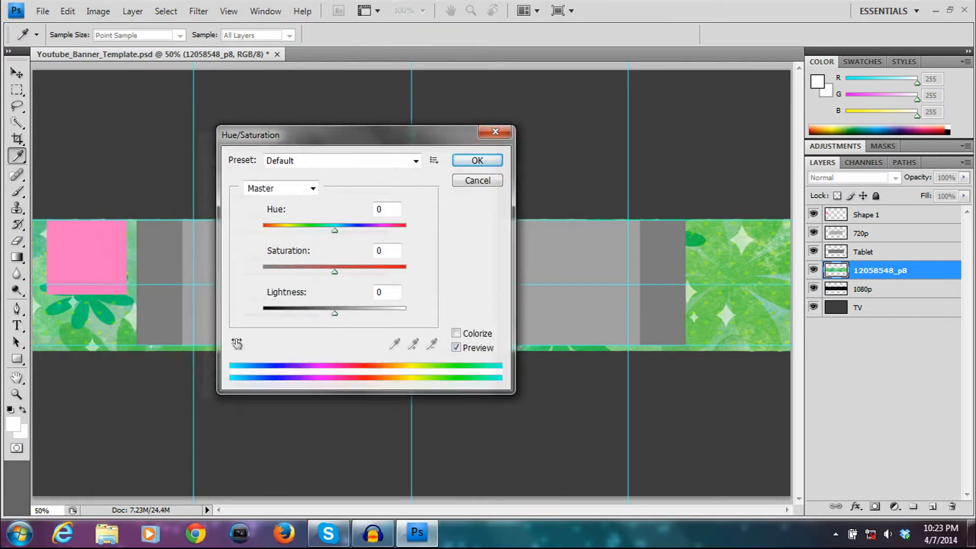
drag(346, 134, 299, 121)
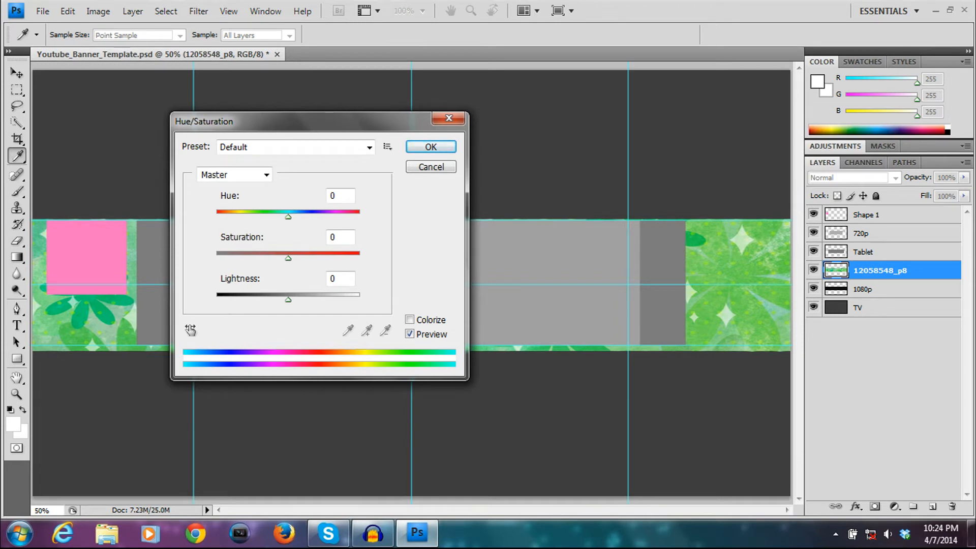
key(Up)
drag(289, 216, 253, 217)
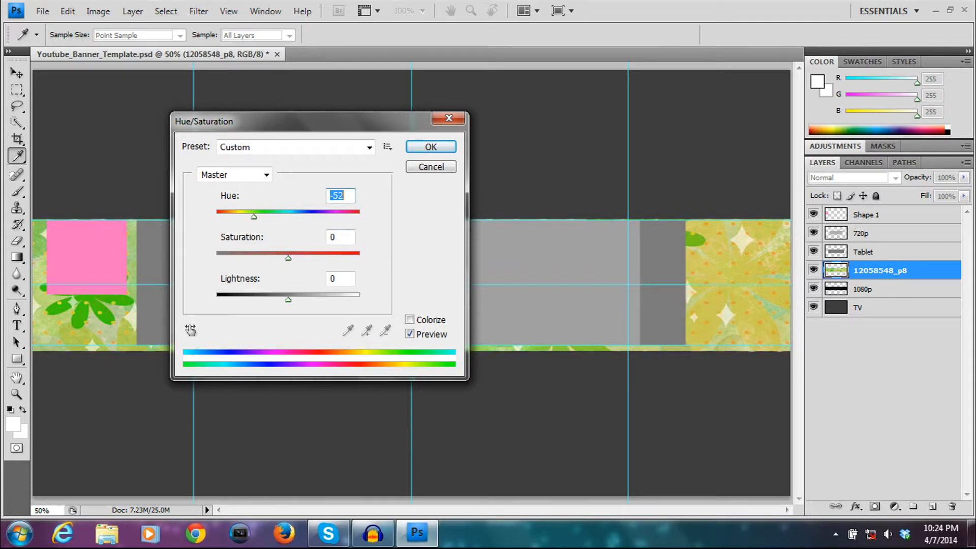
- Shift the floral texture's hue to -133 to find a pink-orange tint, and apply the Hue/Saturation adjustment
key(Down)
key(Down)
key(Down)
key(Down)
key(Down)
key(Down)
key(Down)
key(Down)
key(Down)
key(Down)
key(Down)
key(Down)
key(Down)
key(Down)
key(Down)
key(Down)
key(Down)
key(Down)
key(Down)
key(Down)
key(Down)
key(Down)
key(Down)
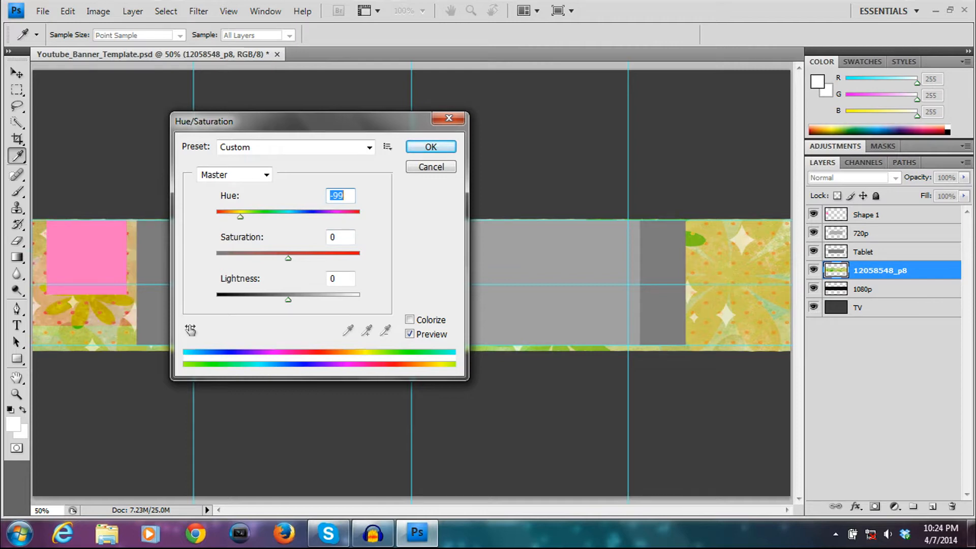
key(Down)
key(Down)
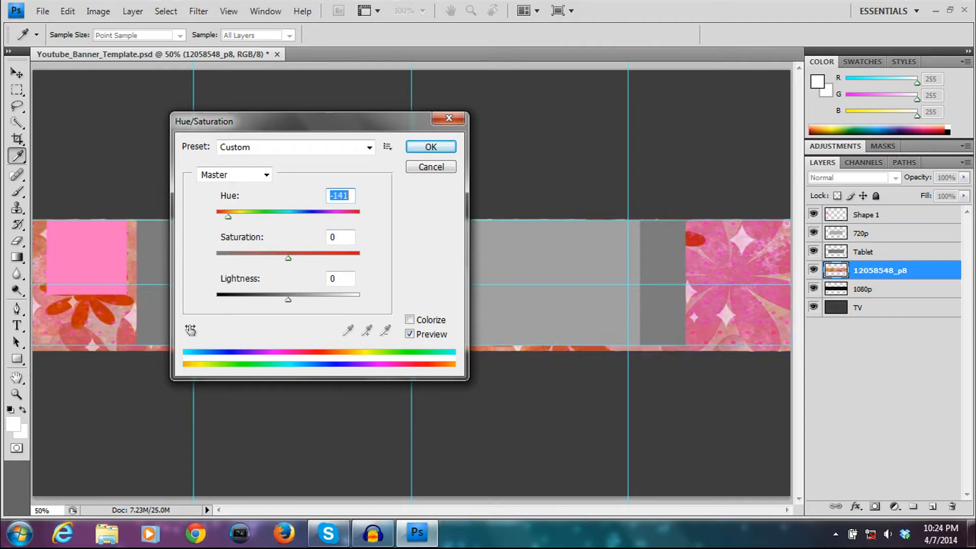
key(Up)
key(Up)
key(Up)
key(Up)
key(Up)
key(Up)
key(Up)
key(Up)
key(Up)
key(Up)
key(Up)
key(Up)
key(Up)
key(Up)
key(Up)
key(Up)
key(Up)
key(Up)
key(Up)
key(Up)
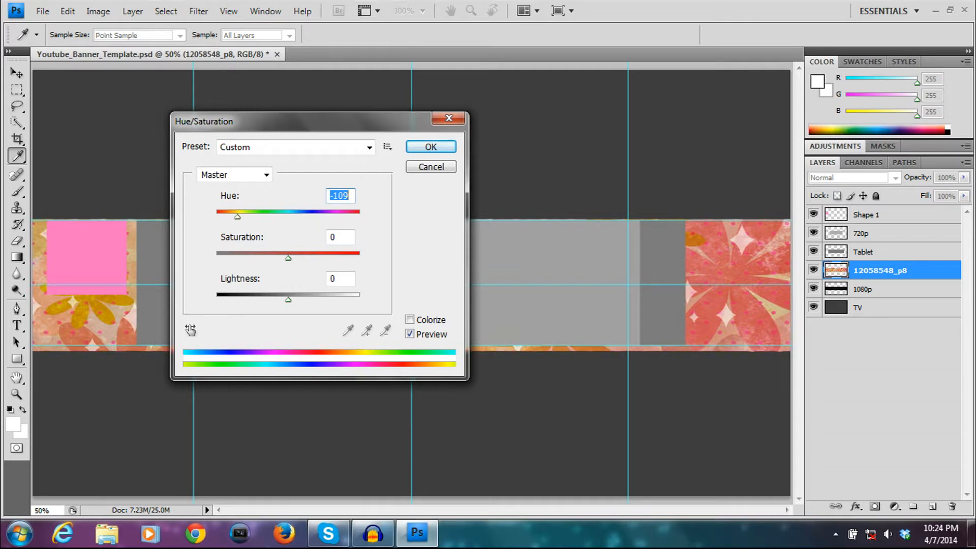
key(Down)
key(Down)
key(Down)
key(Down)
key(Down)
key(Down)
key(Down)
key(Down)
key(Down)
key(Down)
key(Down)
key(Down)
key(Down)
key(Down)
key(Down)
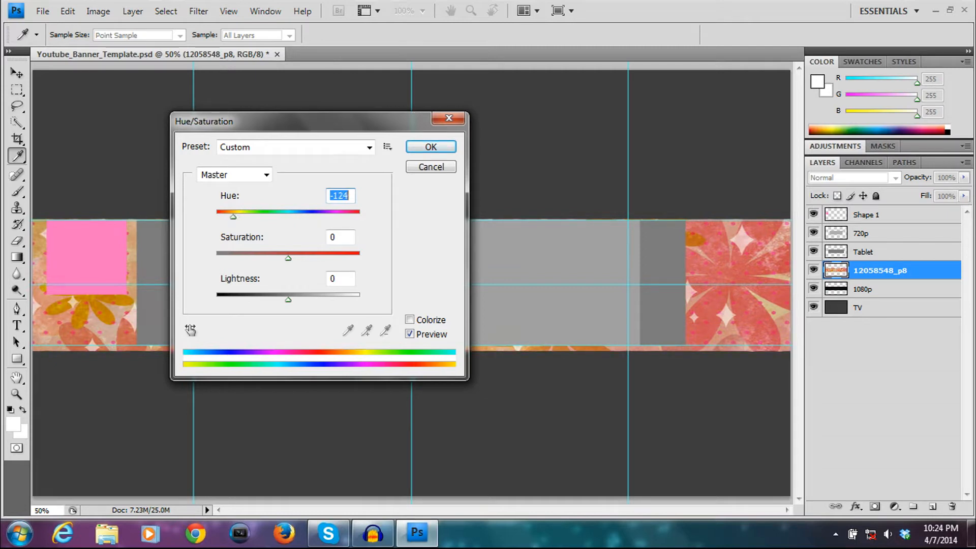
key(Up)
key(Up)
key(Up)
key(Up)
key(Up)
key(Up)
key(Up)
key(Up)
key(Up)
key(Up)
key(Up)
key(Up)
key(Up)
key(Up)
key(Up)
key(Up)
key(Up)
key(Up)
key(Up)
key(Up)
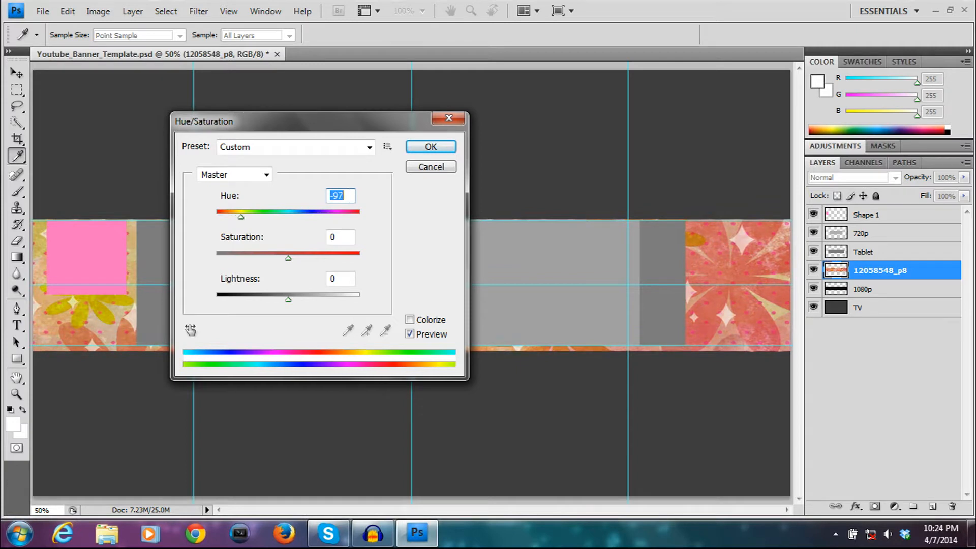
key(Down)
key(Down)
key(Down)
key(Down)
key(Down)
key(Down)
key(Down)
key(Down)
key(Down)
key(Down)
key(Down)
key(Down)
key(Down)
key(Down)
key(Down)
key(Down)
key(Down)
key(Down)
key(Down)
key(Down)
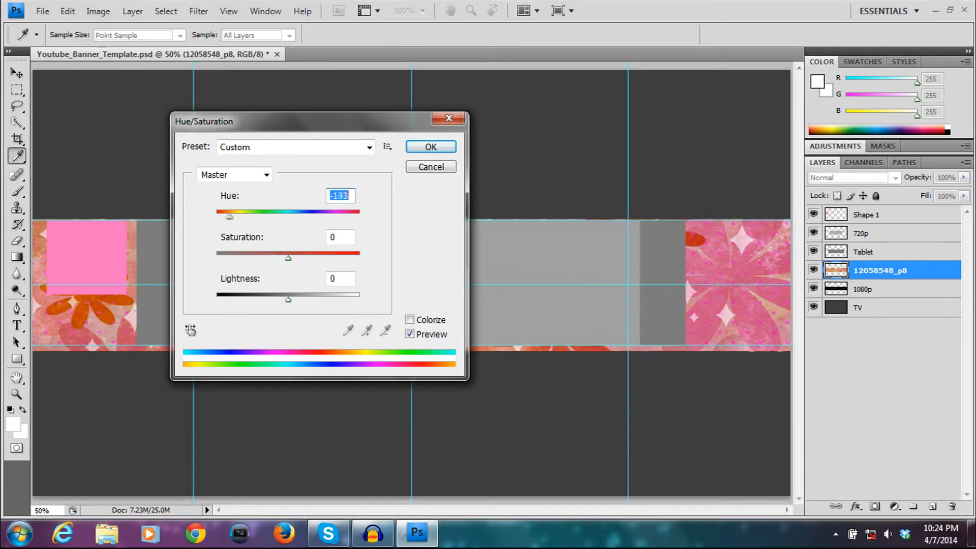
key(Down)
key(Down)
key(Down)
key(Down)
key(Down)
key(Down)
key(Down)
key(Down)
key(Down)
key(Down)
key(Down)
key(Down)
key(Down)
key(Down)
key(Down)
key(Down)
key(Down)
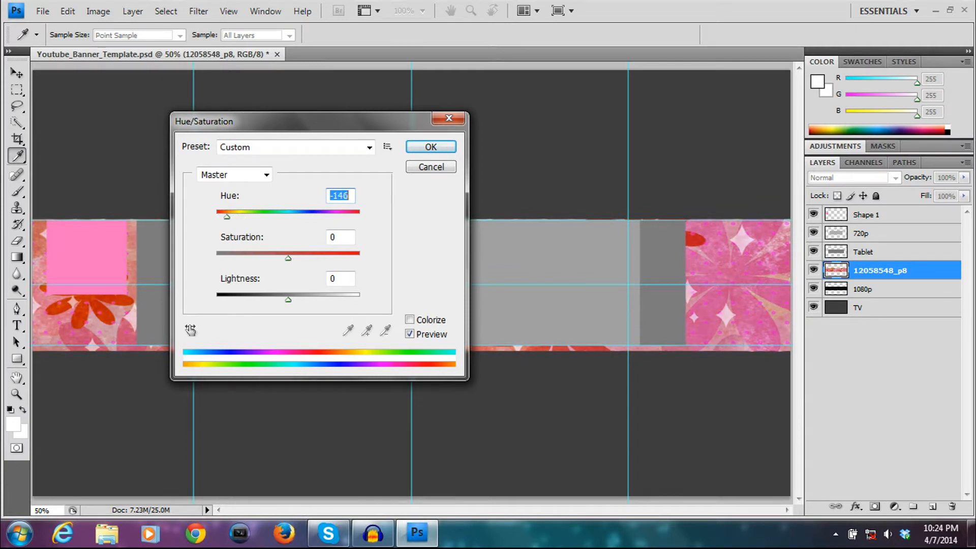
key(Up)
key(Up)
key(Up)
key(Up)
key(Up)
key(Up)
key(Up)
key(Up)
key(Up)
key(Up)
key(Up)
key(Up)
key(Up)
key(Up)
key(Up)
key(Up)
key(Up)
key(Up)
key(Up)
key(Up)
key(Up)
key(Up)
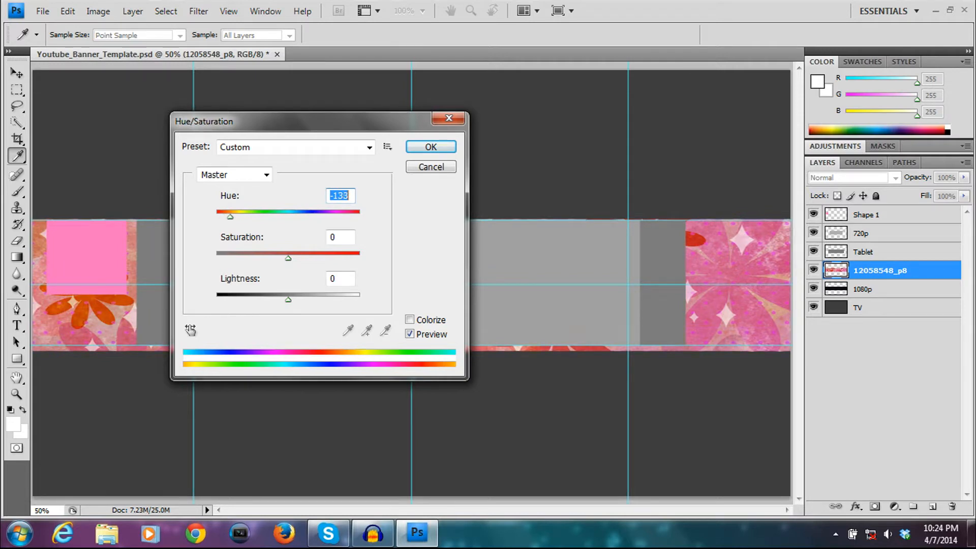
key(Return)
key(z)
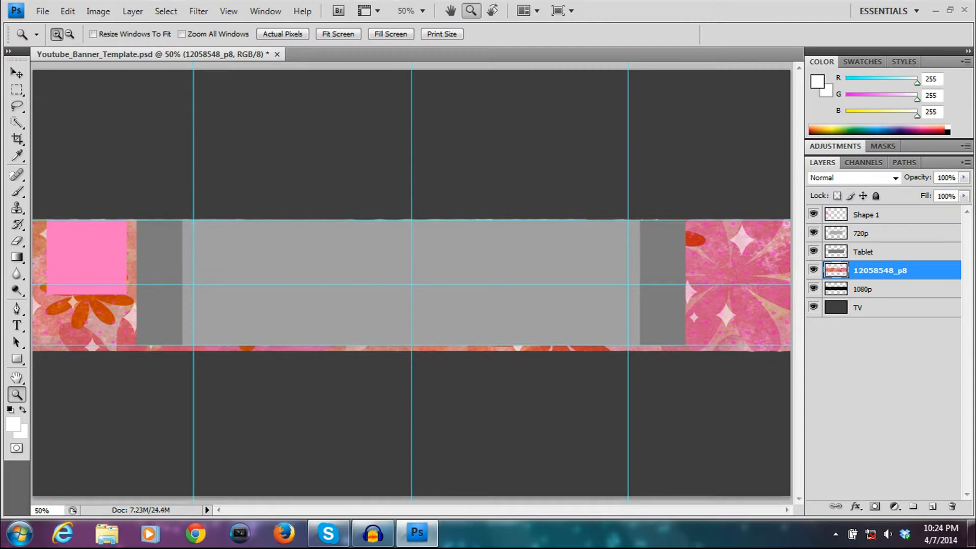
- Hide the Tablet and 720p guide layers so the full floral strip is exposed
click(813, 251)
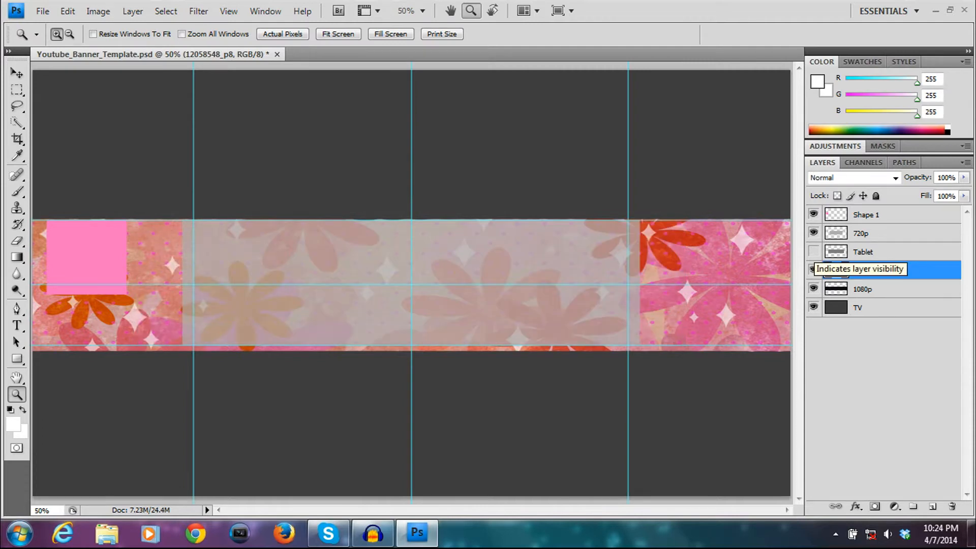
click(813, 233)
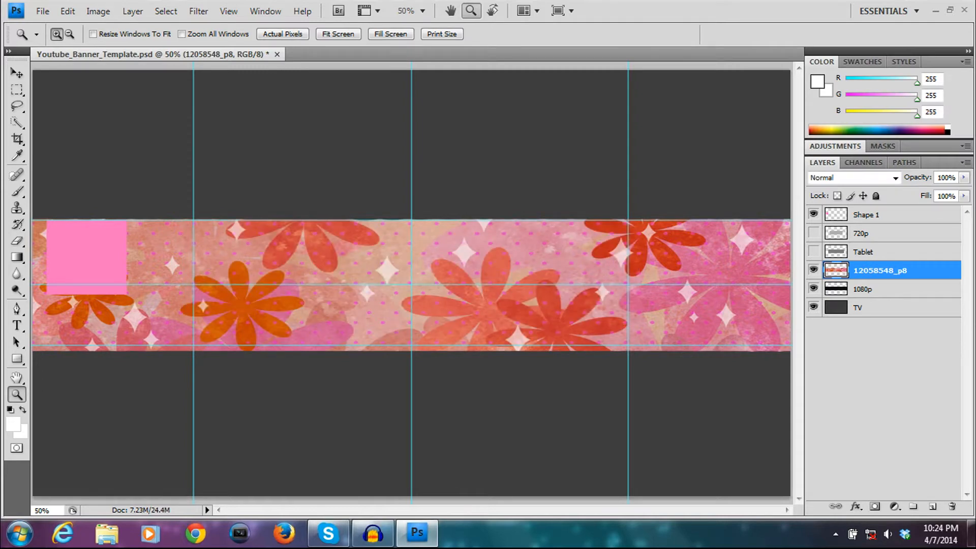
click(813, 232)
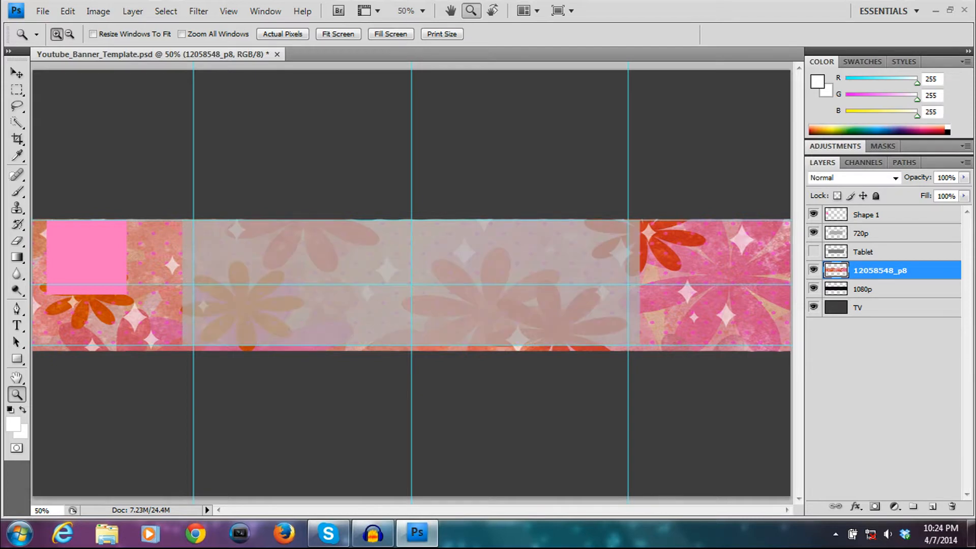
click(813, 232)
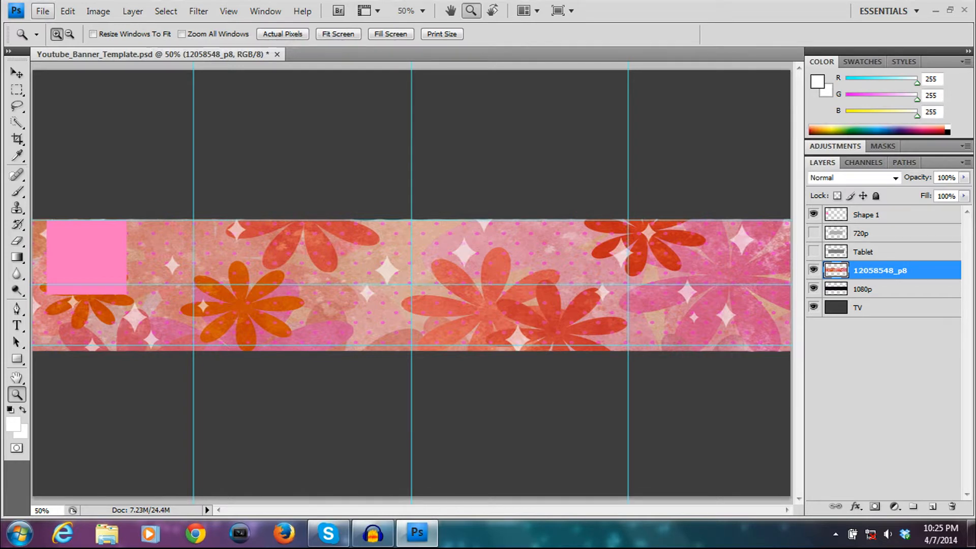
click(43, 11)
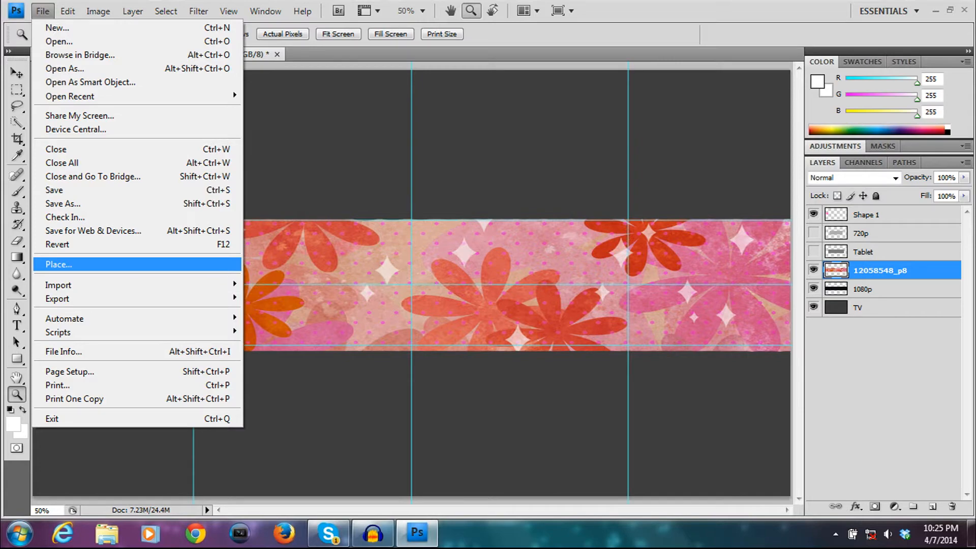
click(59, 263)
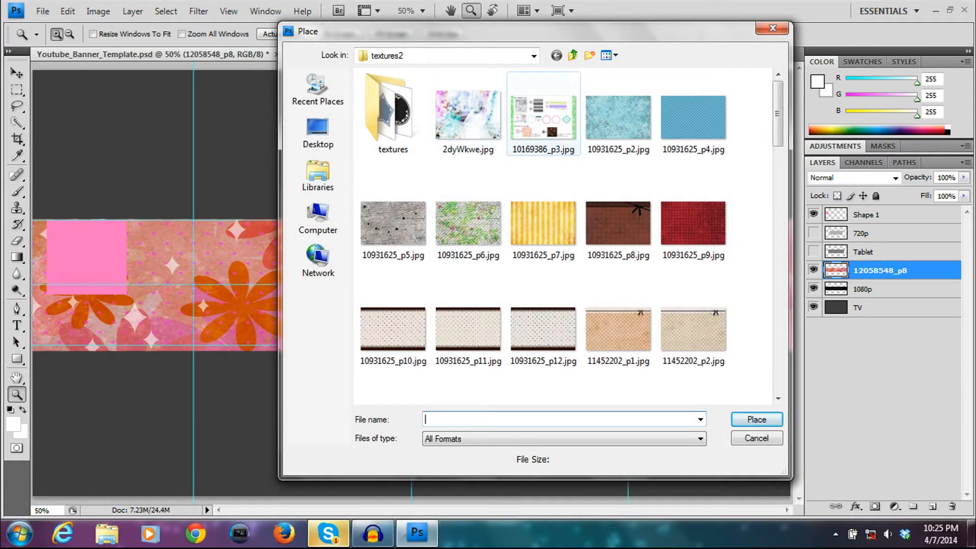
drag(777, 114, 777, 112)
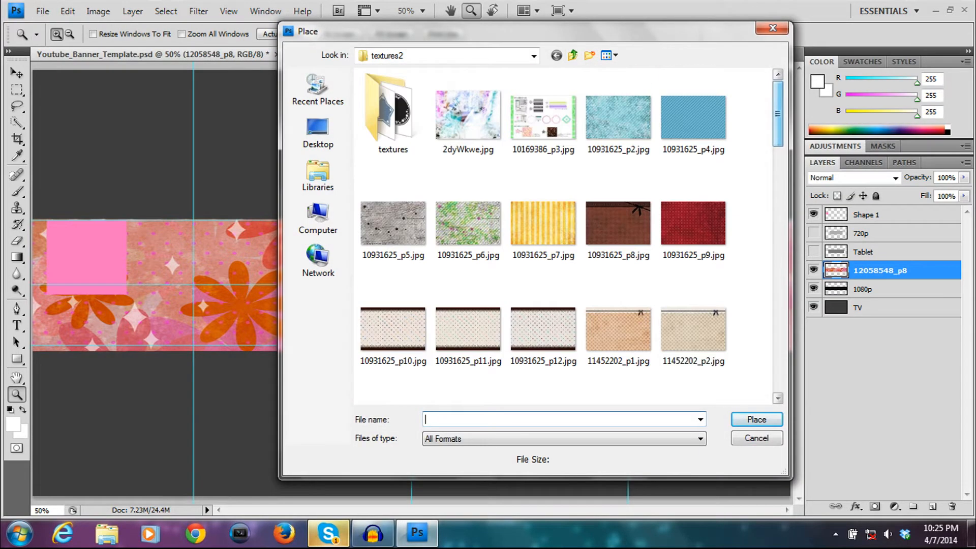
click(772, 28)
- Place Heart2.png from the amurenders folder in My Pictures at the banner's centre, keeping its size at 100%
click(42, 11)
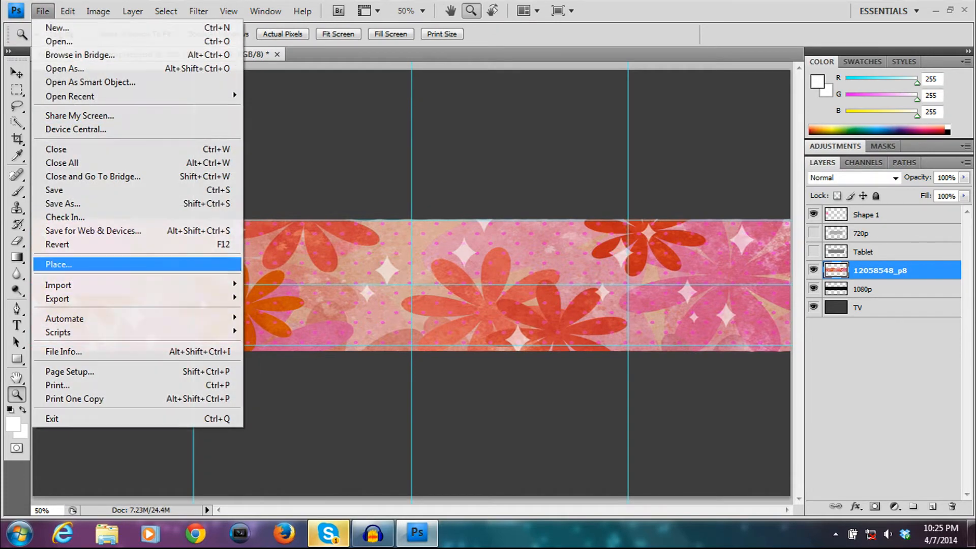
click(58, 264)
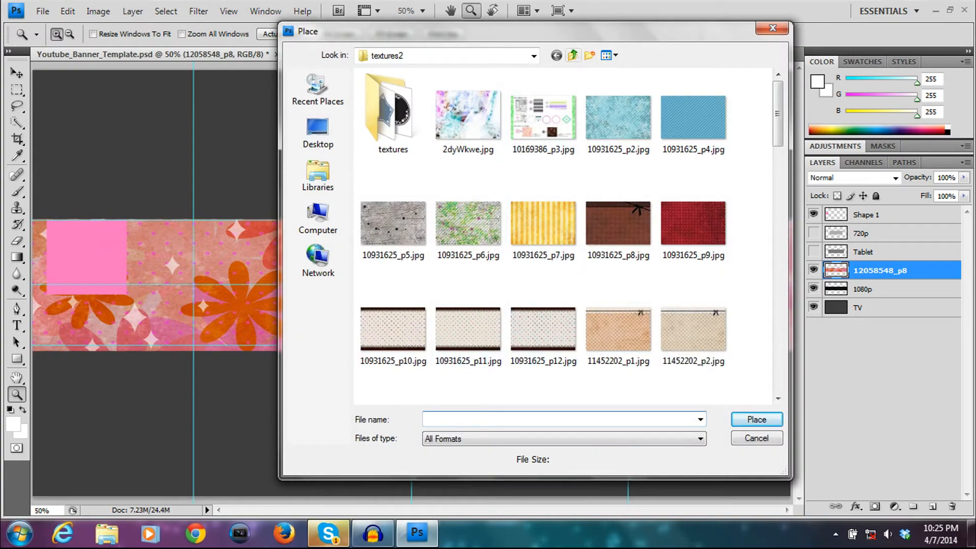
click(573, 56)
click(619, 257)
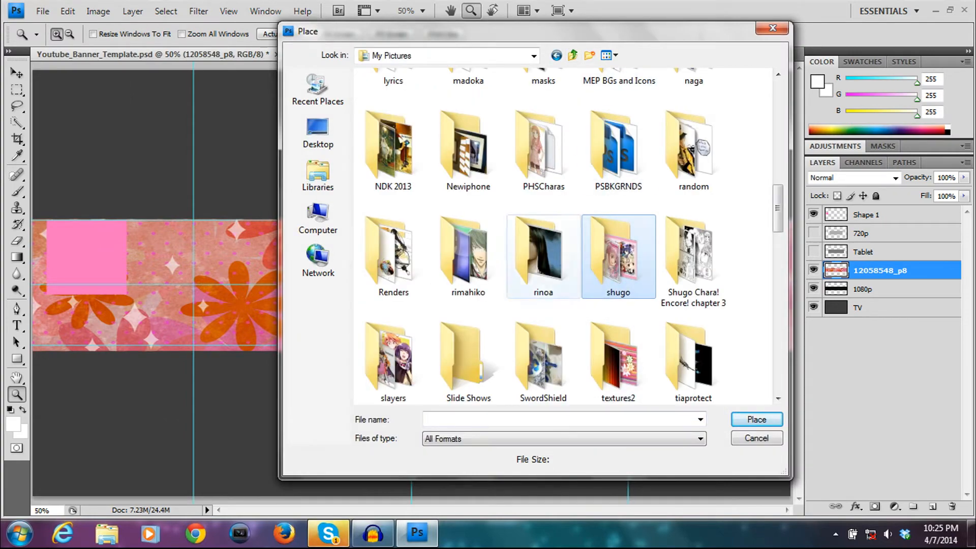
scroll(393, 356, up, 3)
scroll(393, 356, up, 5)
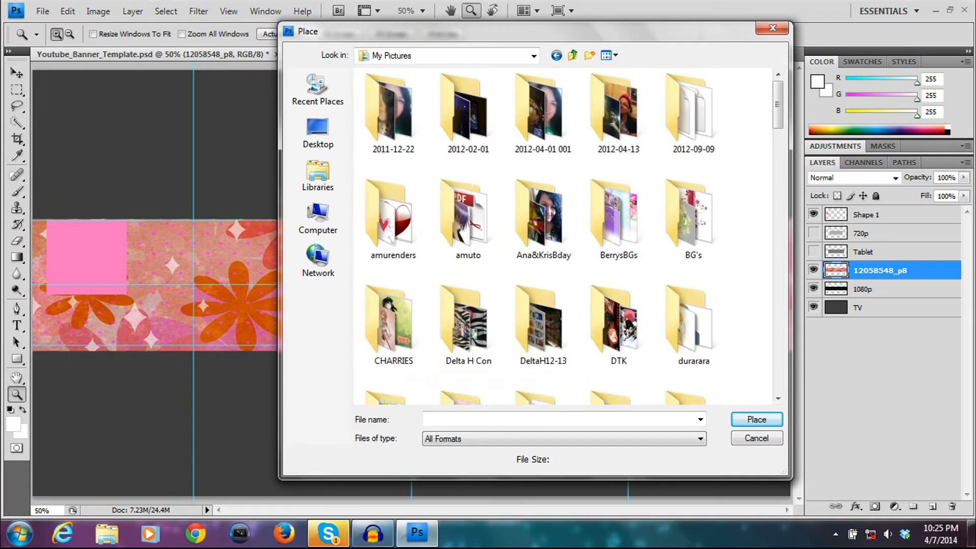
double_click(393, 218)
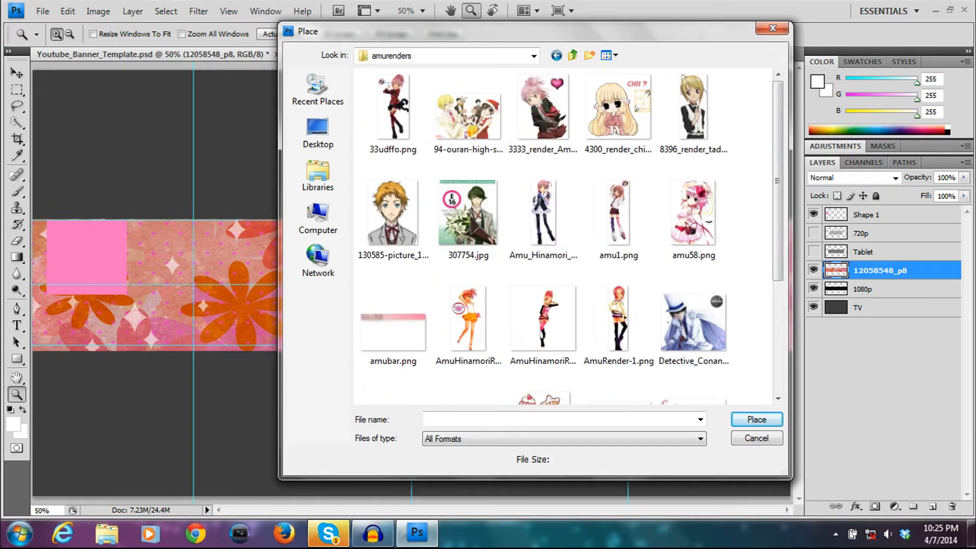
click(543, 223)
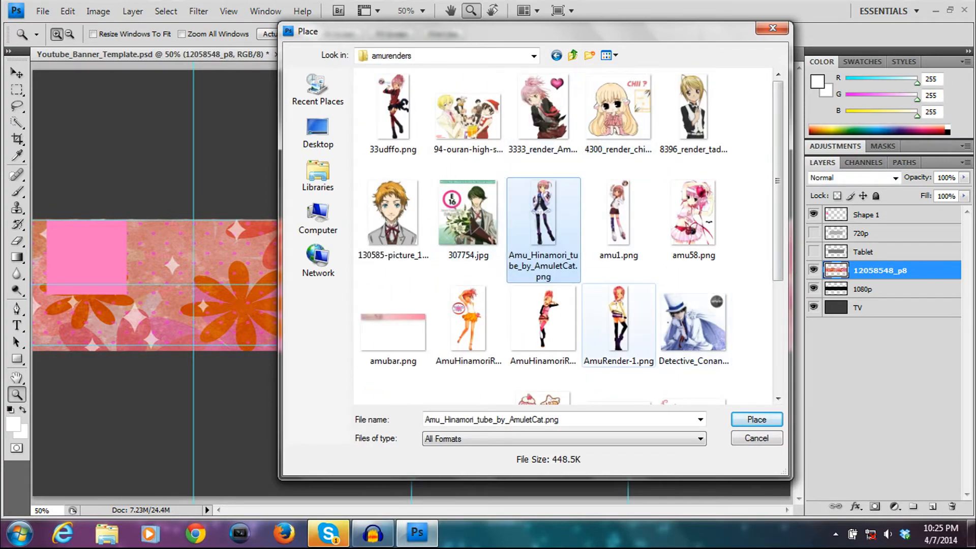
scroll(571, 236, down, 3)
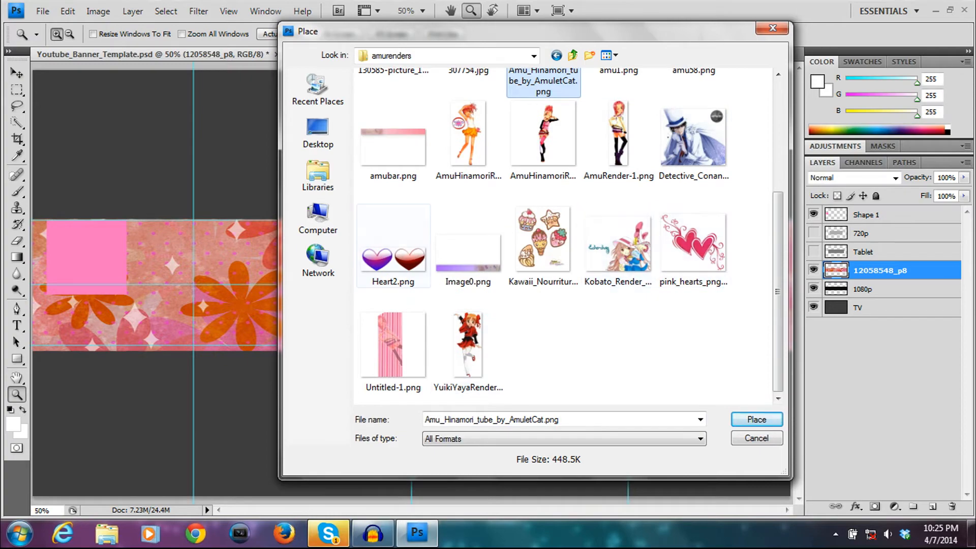
double_click(393, 244)
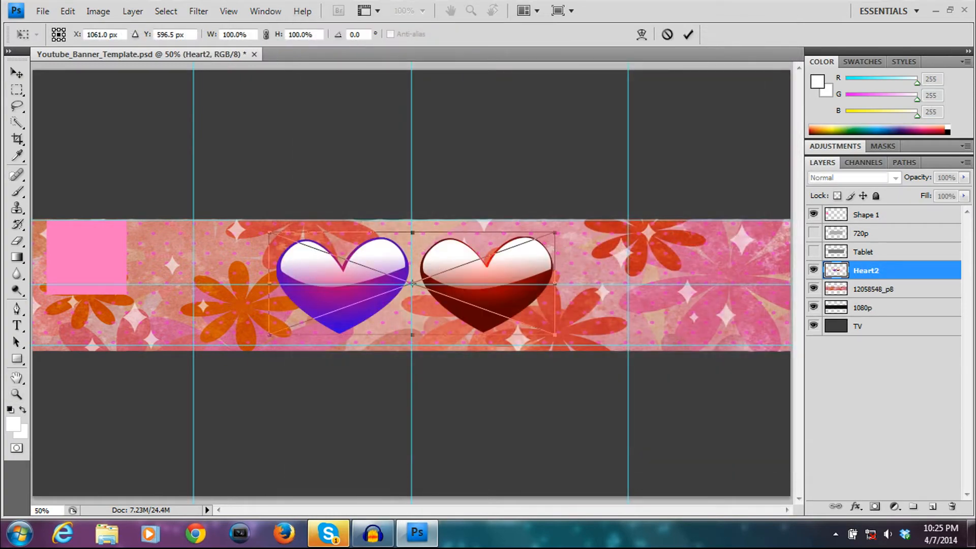
key(Return)
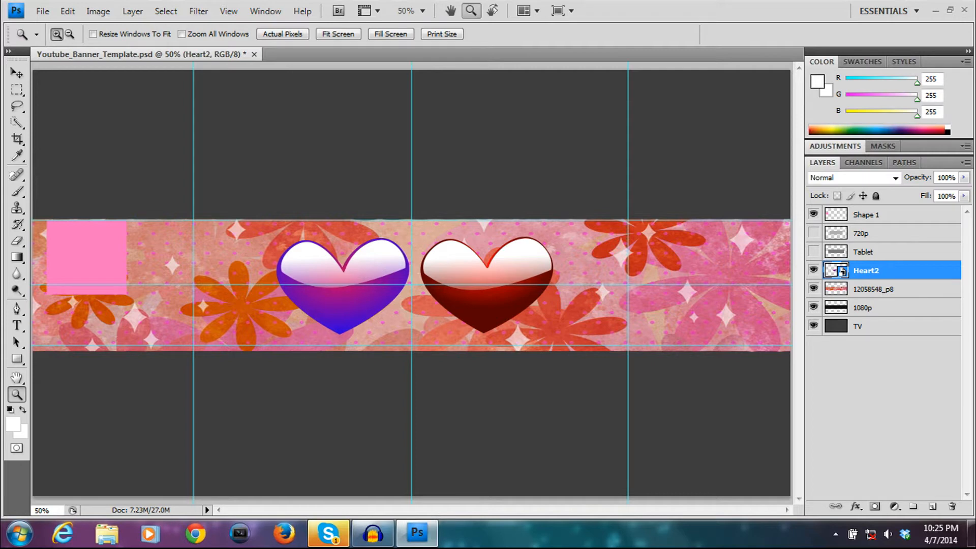
- Rasterize the Heart2 layer and erase the purple heart with a 308 px eraser, leaving only the red heart
right_click(909, 270)
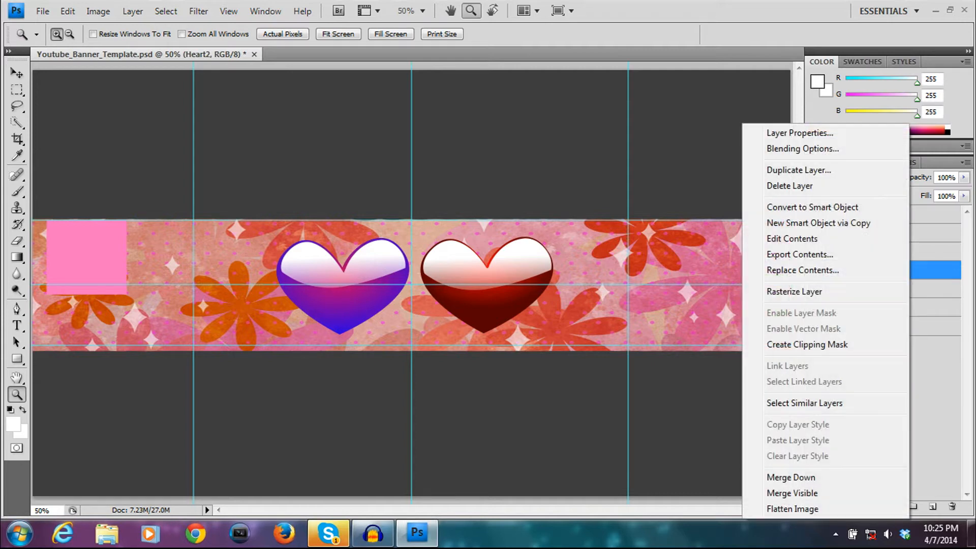
click(794, 291)
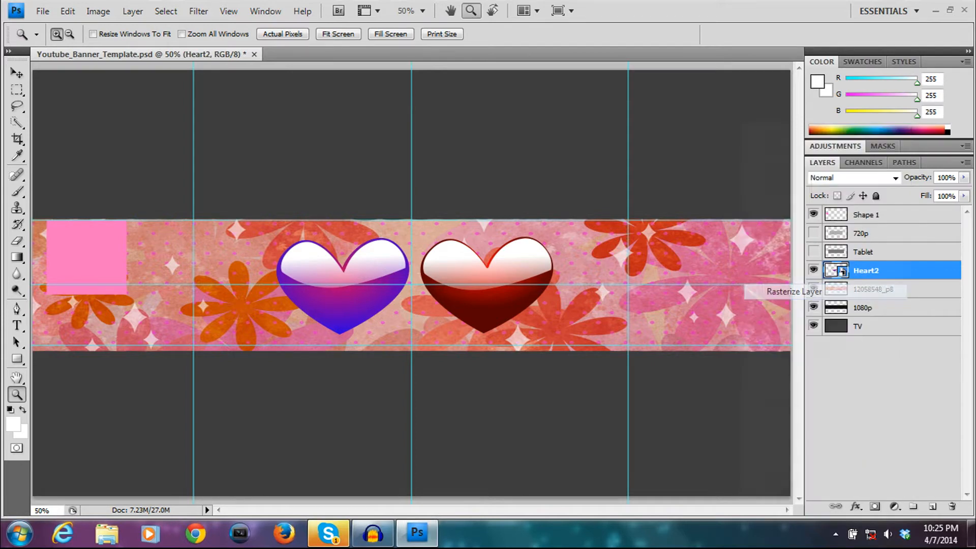
click(17, 241)
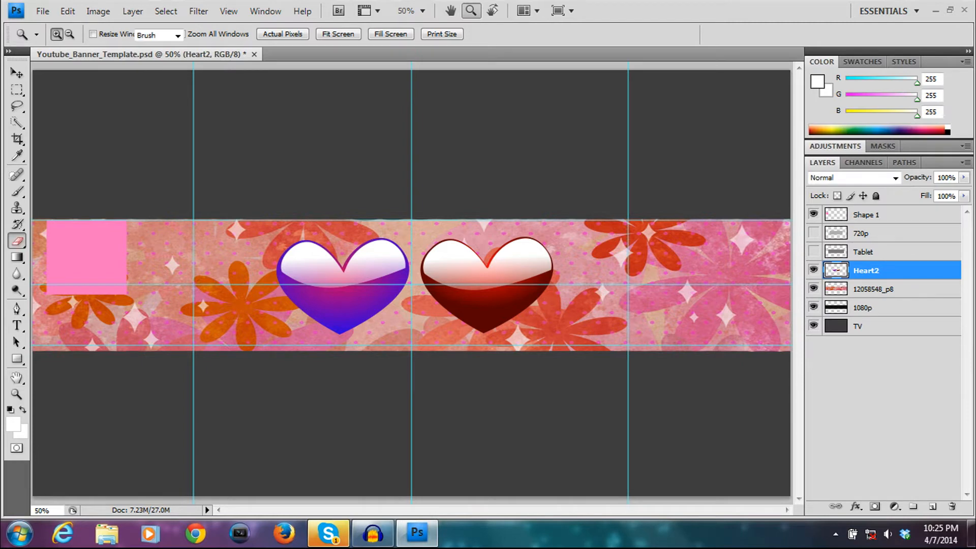
mouse_move(306, 271)
mouse_down()
mouse_move(307, 286)
mouse_move(357, 273)
mouse_up()
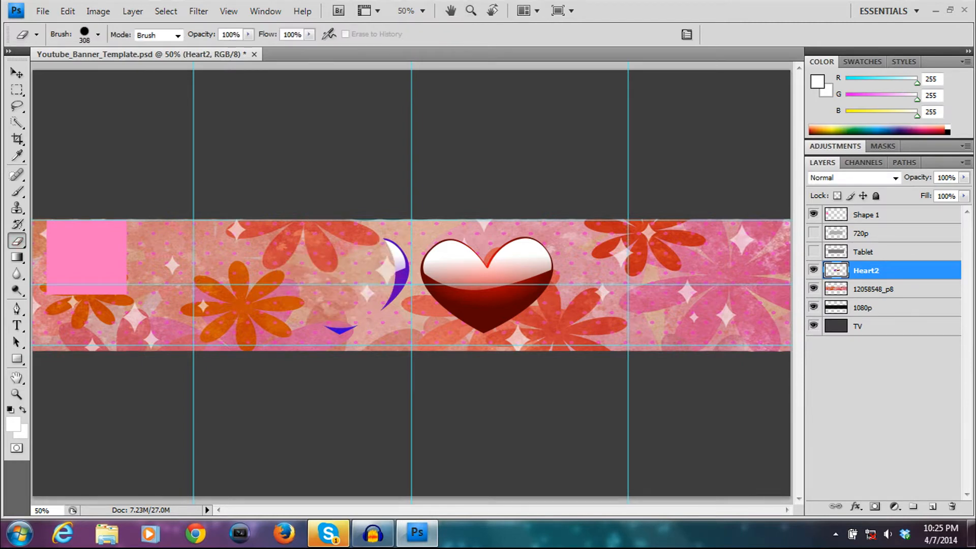
click(387, 271)
click(340, 330)
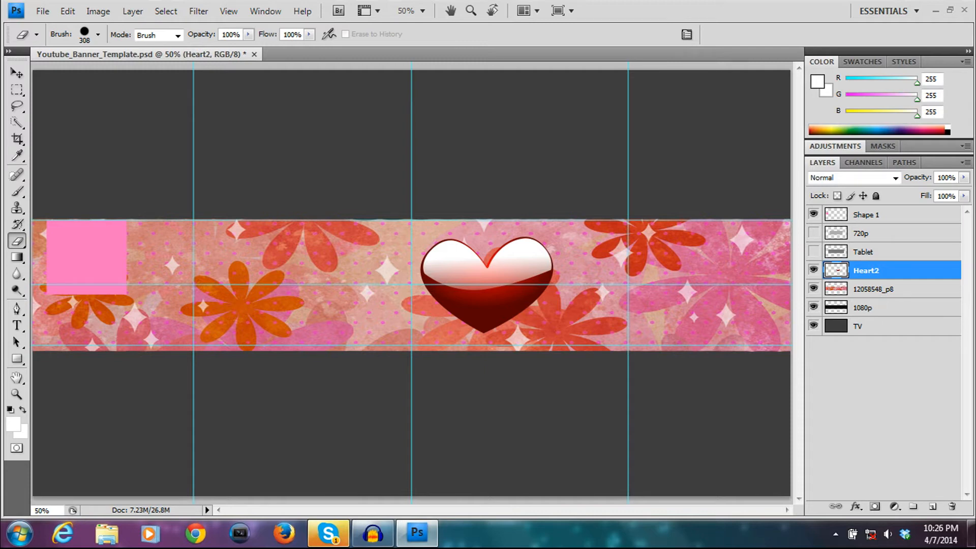
- Select the floral texture layer, start placing an image, and browse to the zelda folder in My Pictures
click(879, 289)
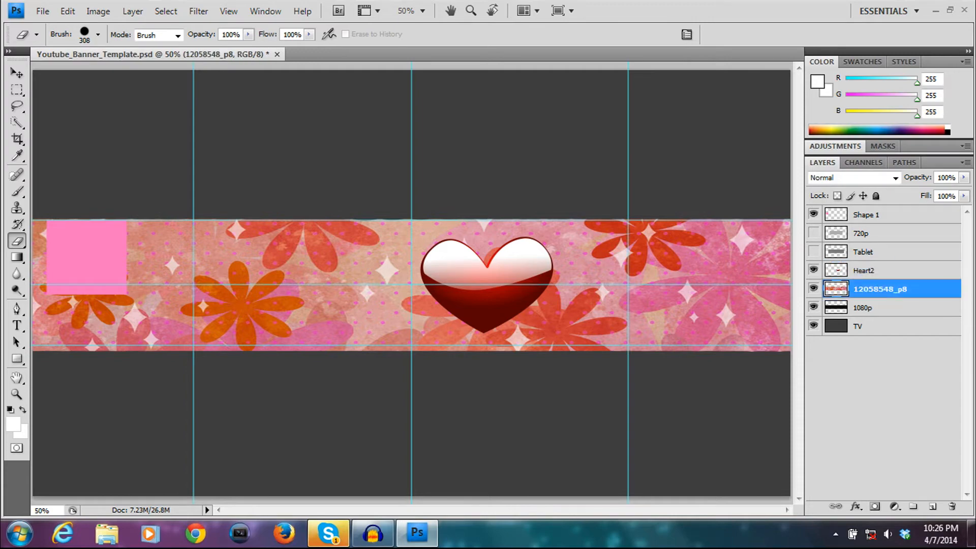
click(42, 11)
click(59, 264)
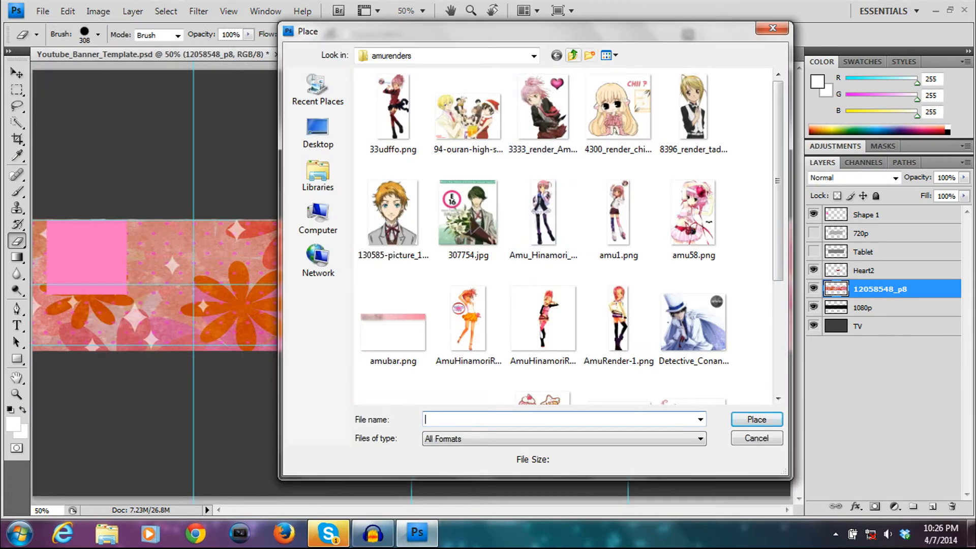
click(573, 55)
scroll(564, 236, down, 10)
scroll(564, 236, down, 10)
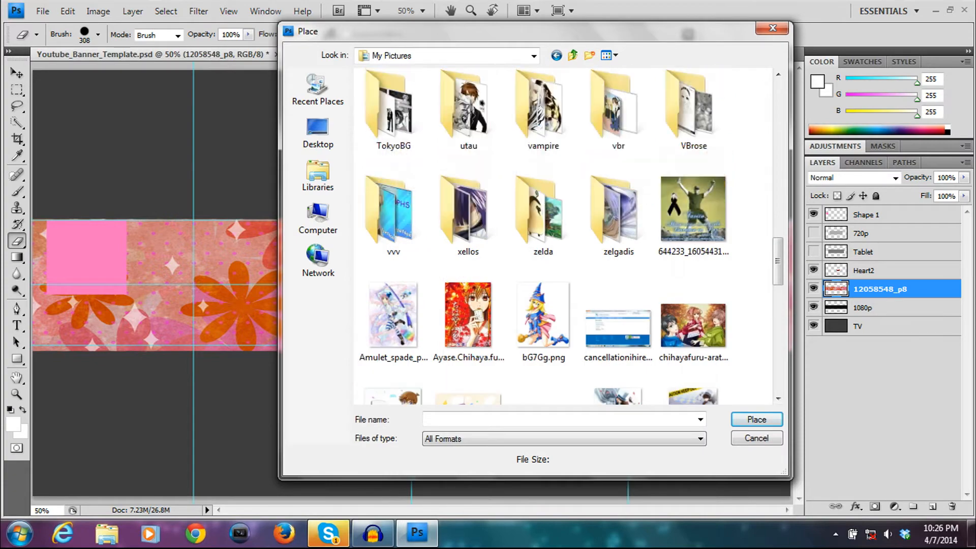
double_click(540, 211)
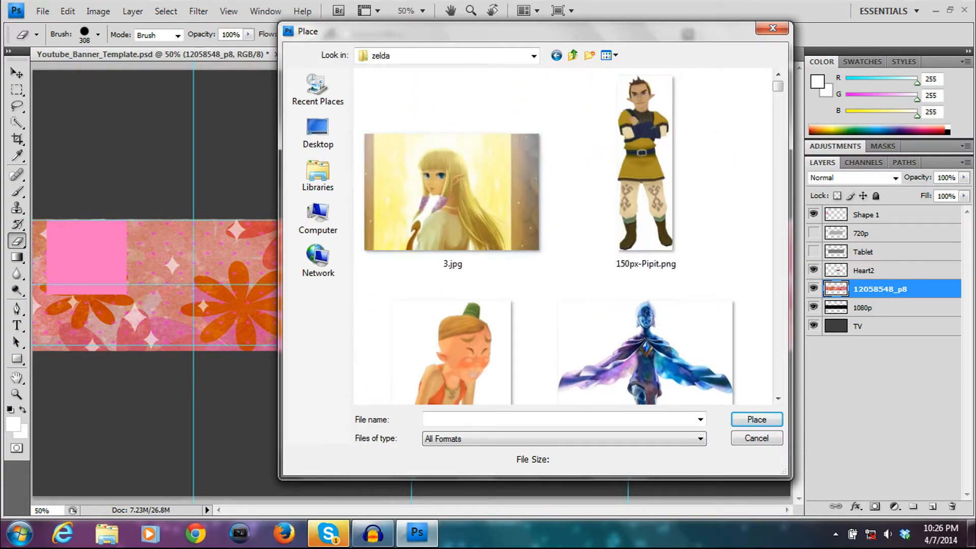
- Look through the zelda pictures and place Skyward.Sword.full.679111.jpg above the floral texture layer
click(451, 351)
scroll(450, 351, down, 3)
scroll(470, 338, down, 2)
scroll(470, 338, up, 2)
scroll(470, 338, down, 3)
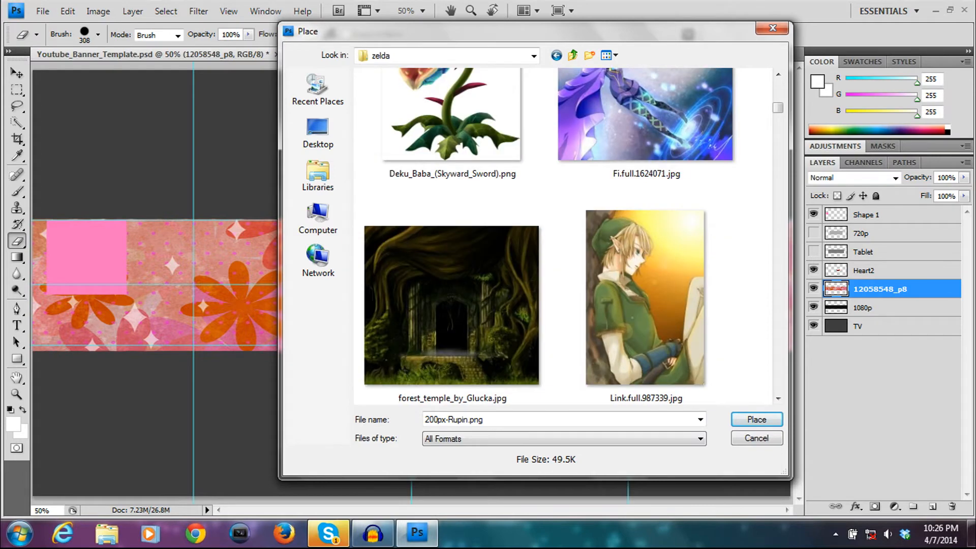
scroll(470, 337, down, 2)
scroll(470, 338, down, 6)
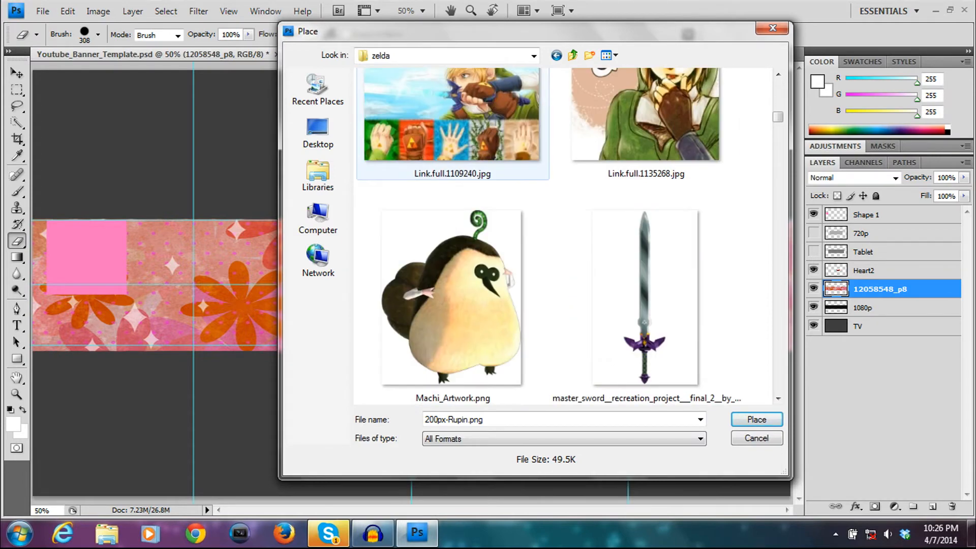
scroll(470, 338, down, 2)
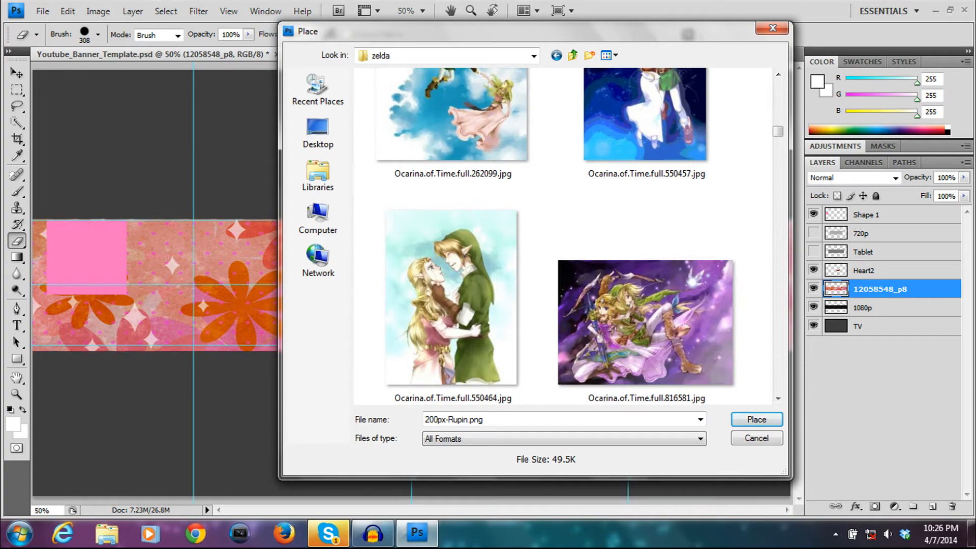
scroll(472, 335, down, 6)
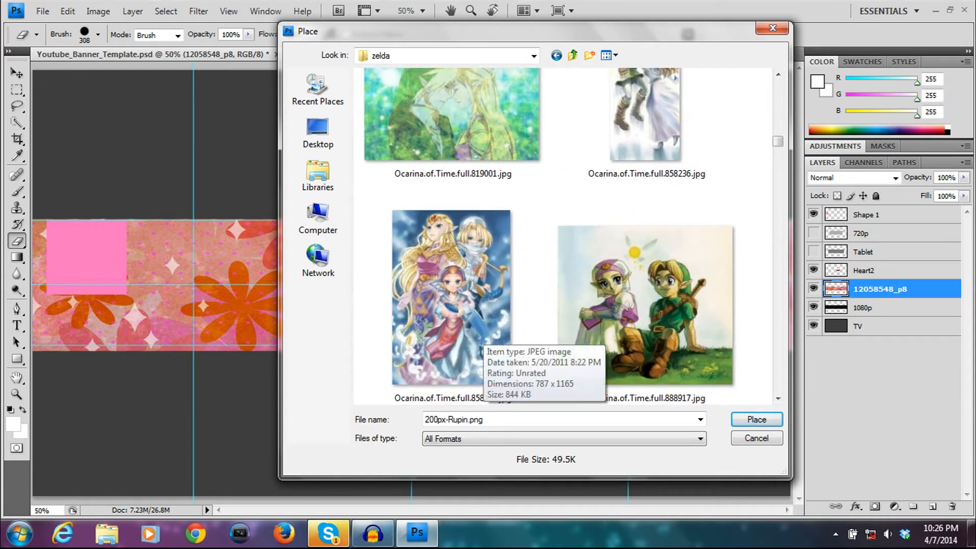
scroll(563, 236, down, 6)
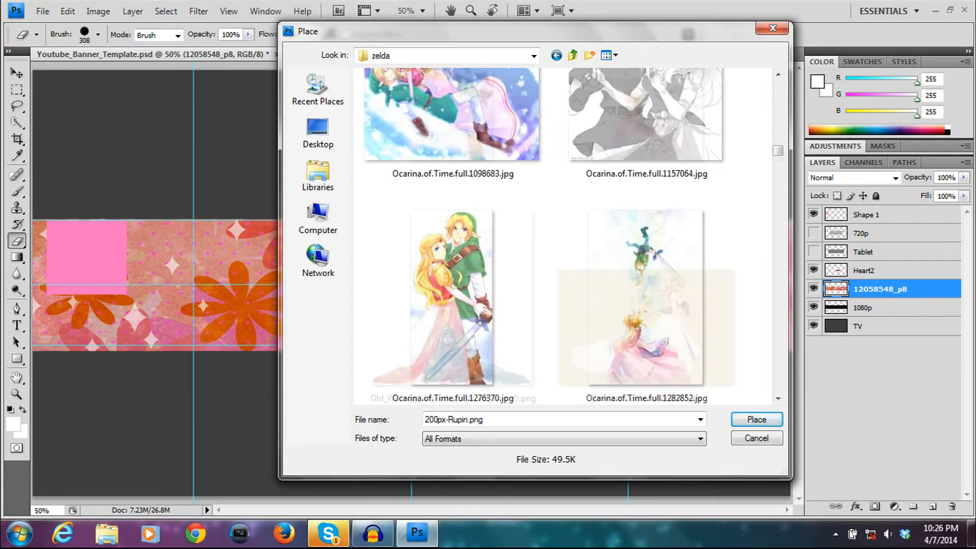
scroll(563, 235, down, 4)
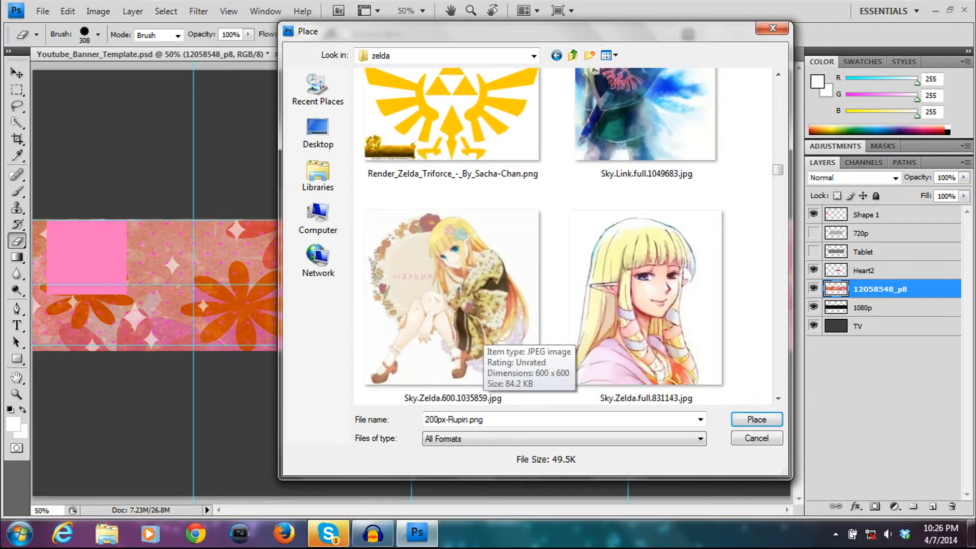
scroll(478, 330, down, 4)
scroll(422, 365, down, 6)
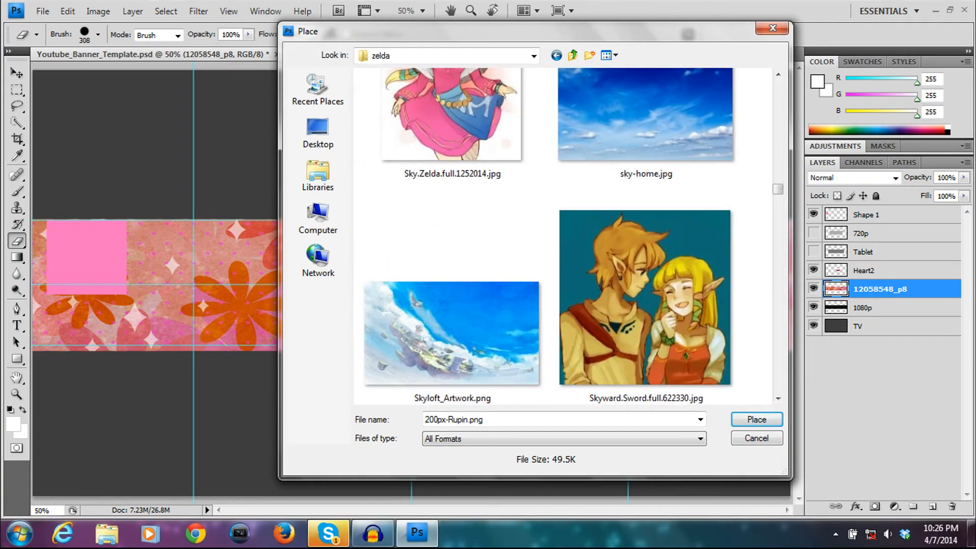
scroll(563, 235, down, 4)
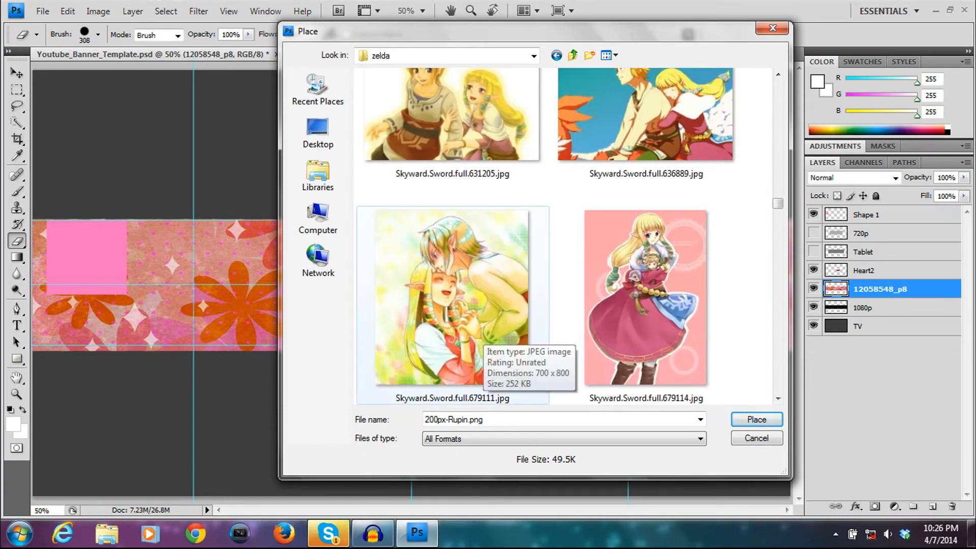
double_click(477, 336)
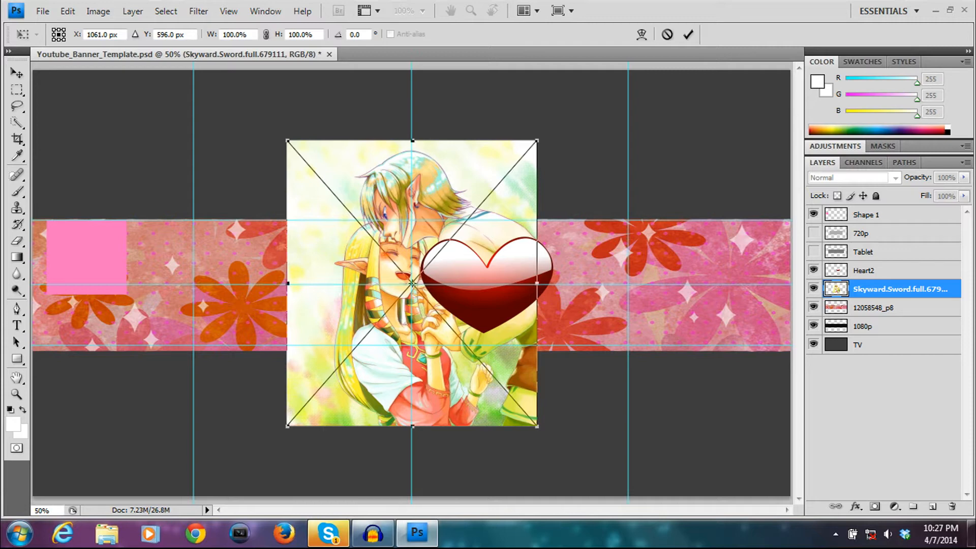
- Scale the placed couple picture to 52.5%, position it behind the red heart, and commit the placement
drag(536, 141, 433, 259)
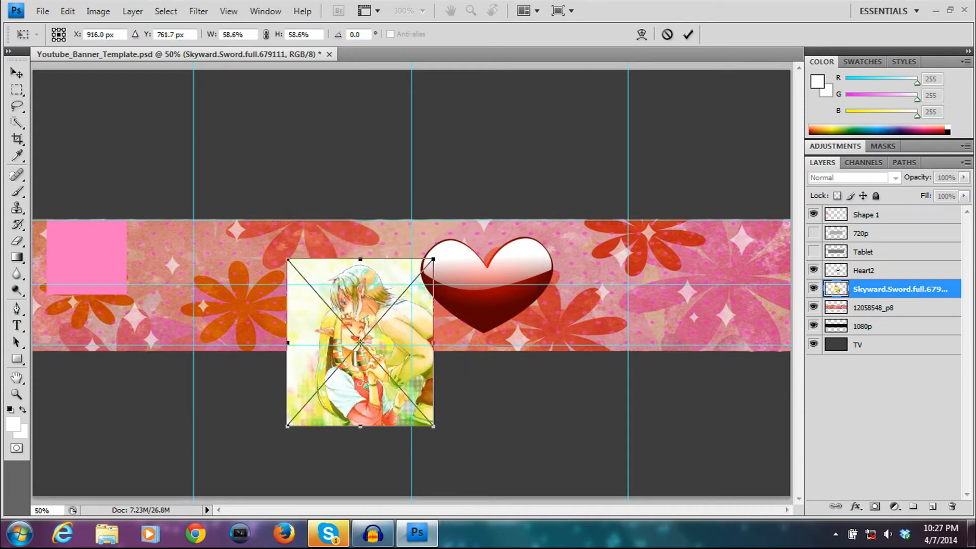
drag(391, 315, 544, 291)
drag(580, 237, 565, 254)
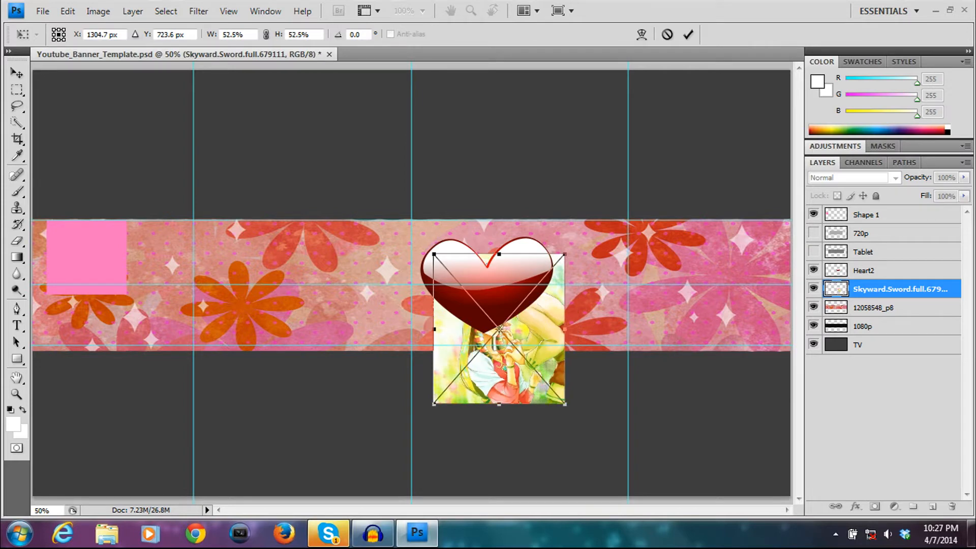
mouse_move(500, 356)
mouse_down()
mouse_move(487, 338)
mouse_move(490, 359)
mouse_move(506, 338)
mouse_up()
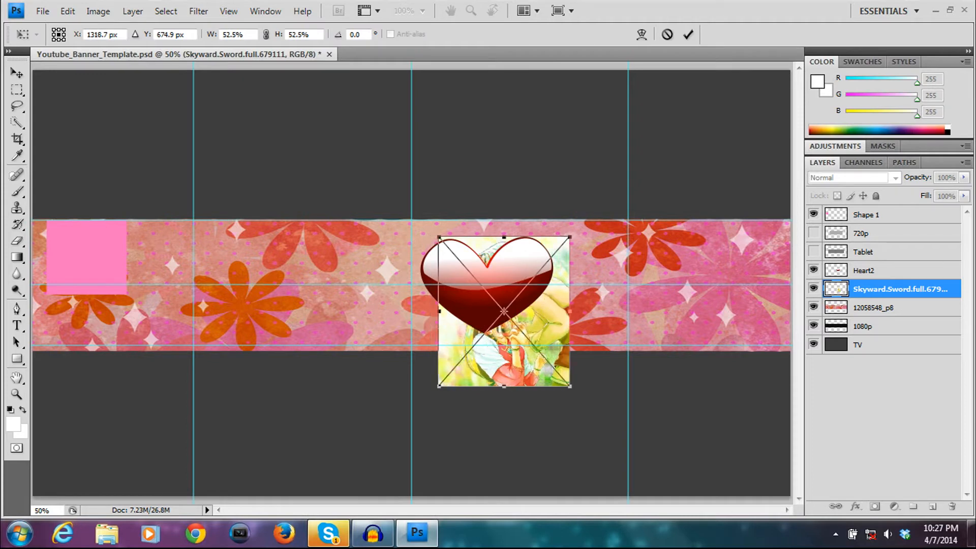
key(e)
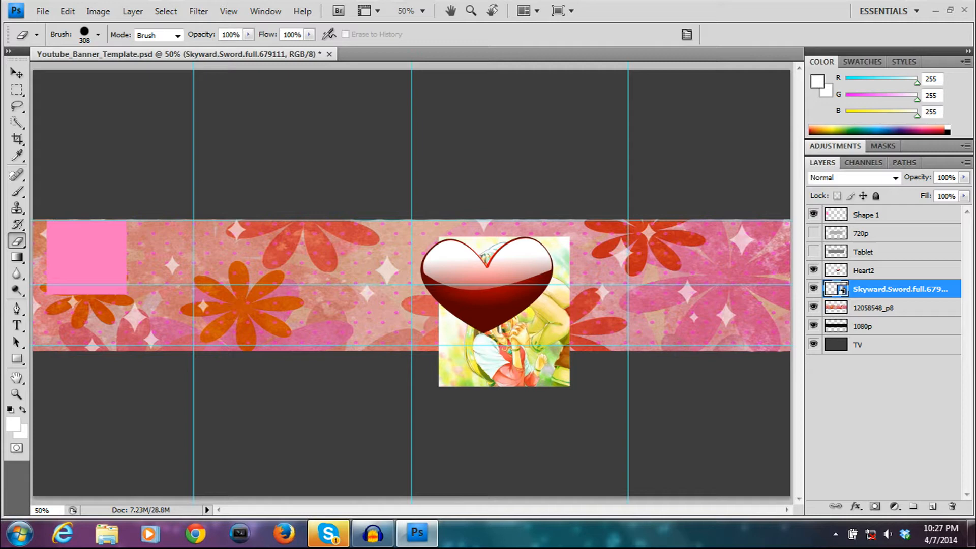
- Rasterize the Skyward.Sword picture layer so it can be erased
right_click(914, 288)
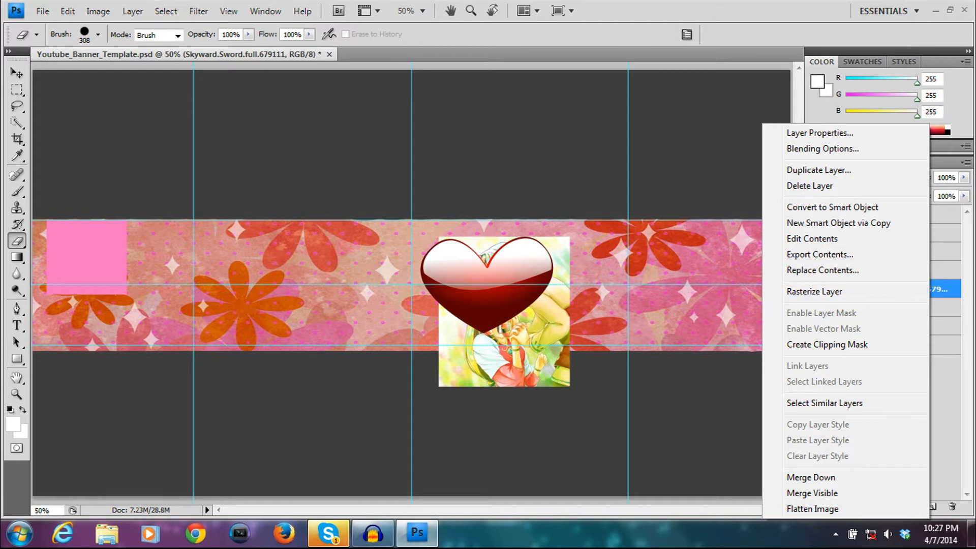
click(823, 291)
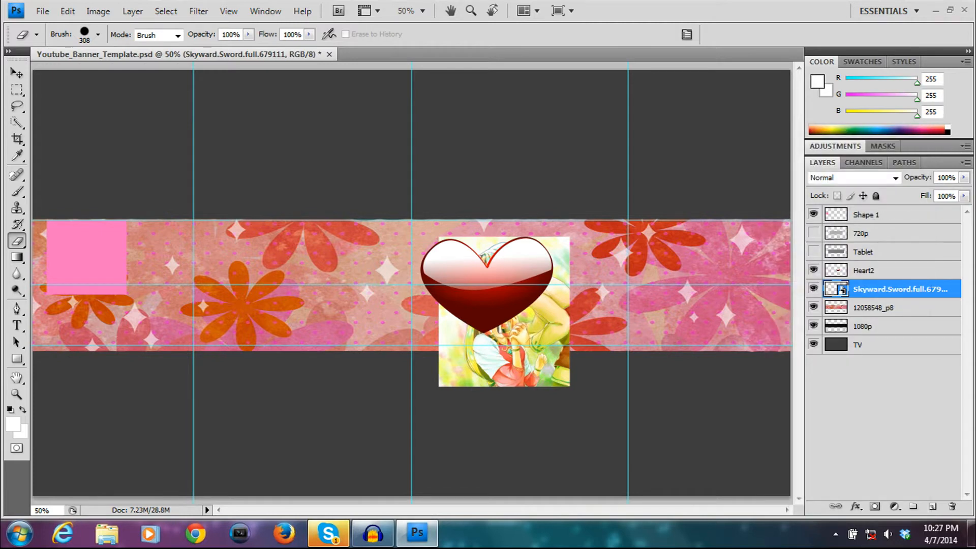
right_click(886, 288)
click(752, 224)
- Erase the parts of the couple picture that extend below the red heart, using a 52 px eraser at 100% hardness
click(471, 11)
click(501, 291)
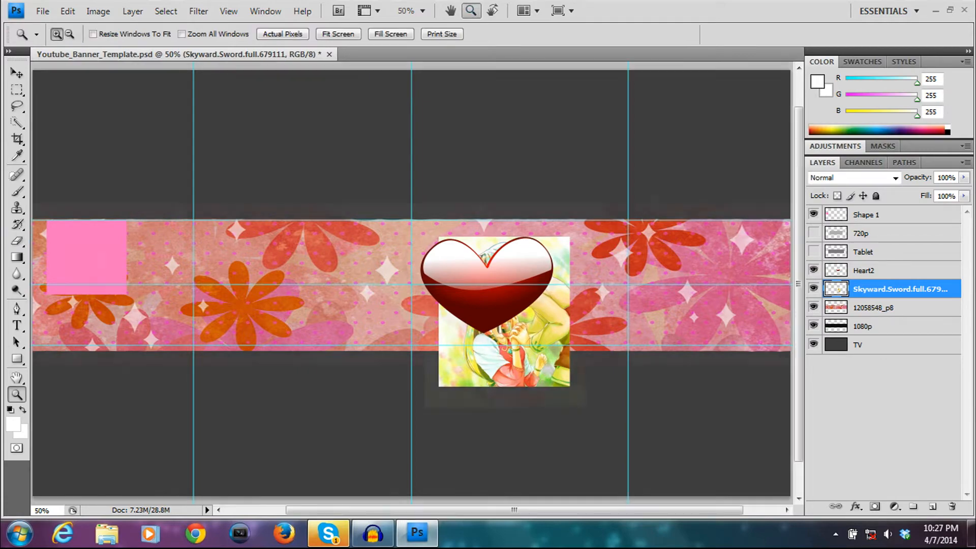
click(501, 291)
scroll(501, 291, down, 1)
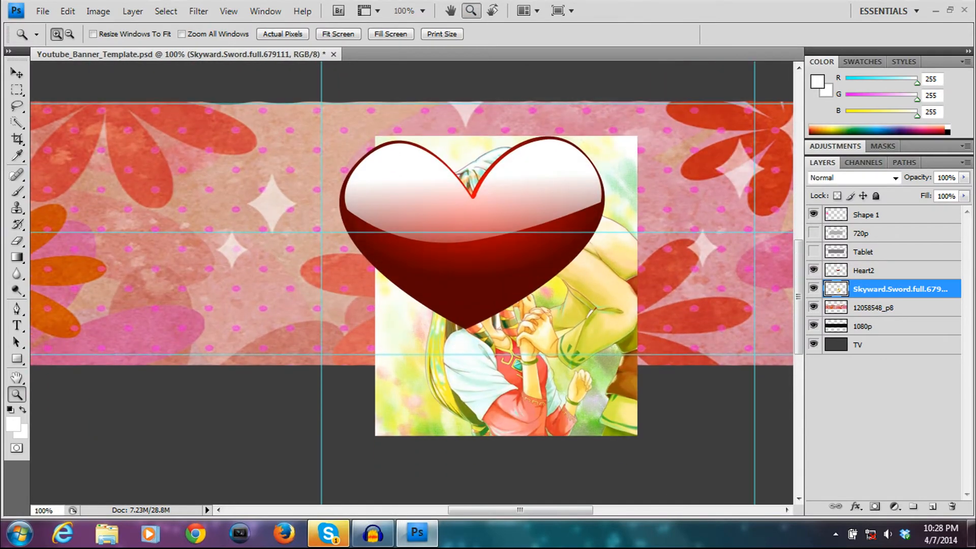
click(17, 242)
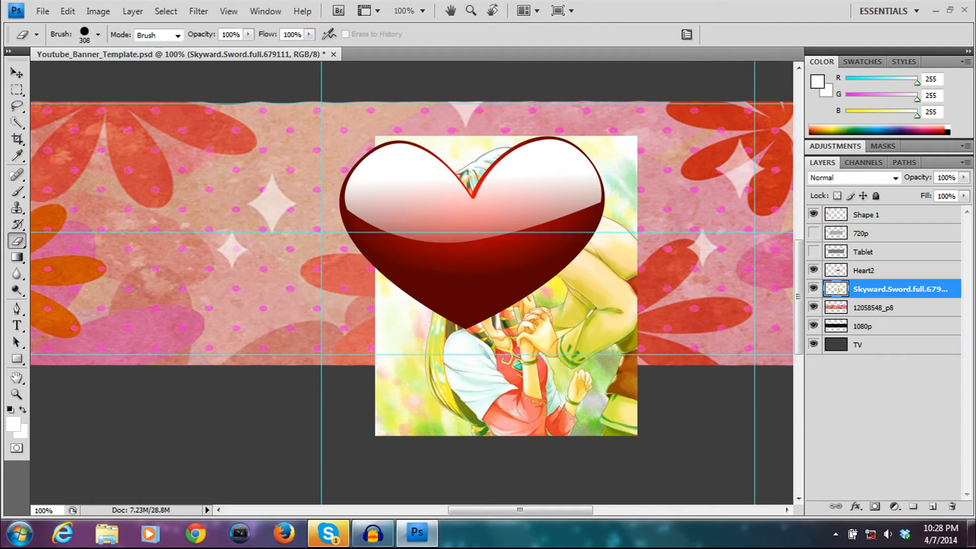
right_click(512, 317)
drag(636, 345, 559, 345)
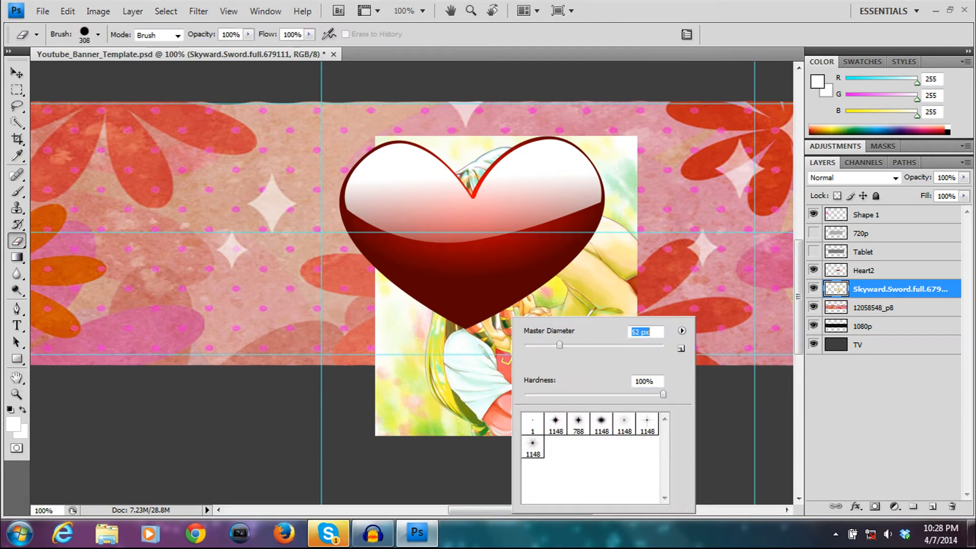
click(409, 375)
mouse_move(401, 365)
mouse_down()
mouse_move(389, 346)
mouse_move(389, 422)
mouse_move(564, 407)
mouse_move(539, 424)
mouse_move(432, 429)
mouse_up()
mouse_move(584, 432)
mouse_down()
mouse_move(628, 432)
mouse_move(625, 264)
mouse_move(585, 355)
mouse_move(597, 345)
mouse_move(600, 259)
mouse_move(512, 329)
mouse_move(480, 342)
mouse_move(539, 343)
mouse_move(561, 328)
mouse_move(582, 374)
mouse_move(478, 370)
mouse_move(407, 350)
mouse_up()
mouse_move(512, 352)
mouse_down()
mouse_move(381, 292)
mouse_move(450, 351)
mouse_move(518, 353)
mouse_up()
drag(457, 333, 381, 277)
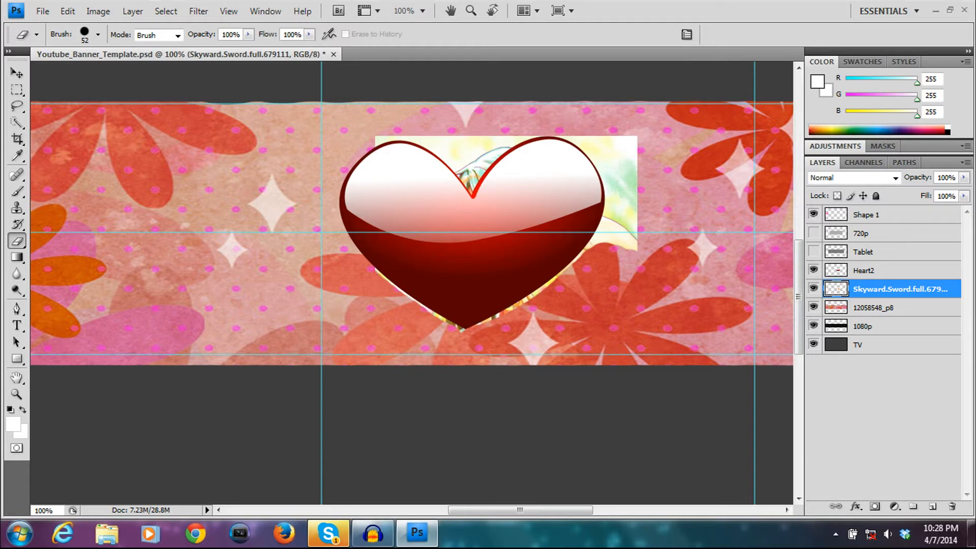
- Erase the couple picture's remaining corners and edges around the outside of the red heart with the 52 px eraser
mouse_move(629, 185)
mouse_down()
mouse_move(615, 218)
mouse_move(626, 242)
mouse_move(608, 221)
mouse_move(634, 246)
mouse_up()
mouse_move(634, 199)
mouse_down()
mouse_move(590, 273)
mouse_move(640, 193)
mouse_move(610, 128)
mouse_move(578, 120)
mouse_up()
drag(459, 141, 413, 140)
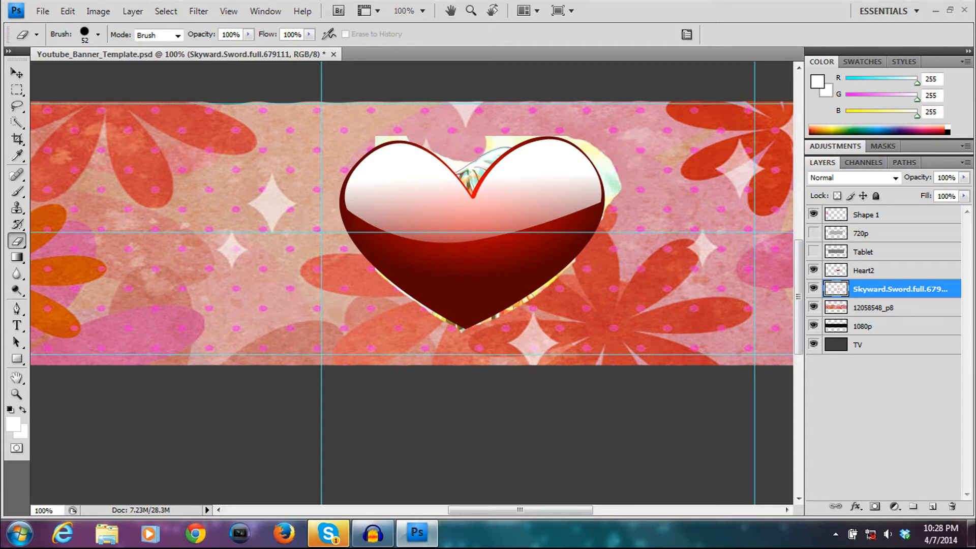
drag(412, 141, 382, 146)
mouse_move(613, 203)
mouse_down()
mouse_move(607, 163)
mouse_move(579, 145)
mouse_move(491, 146)
mouse_move(466, 159)
mouse_up()
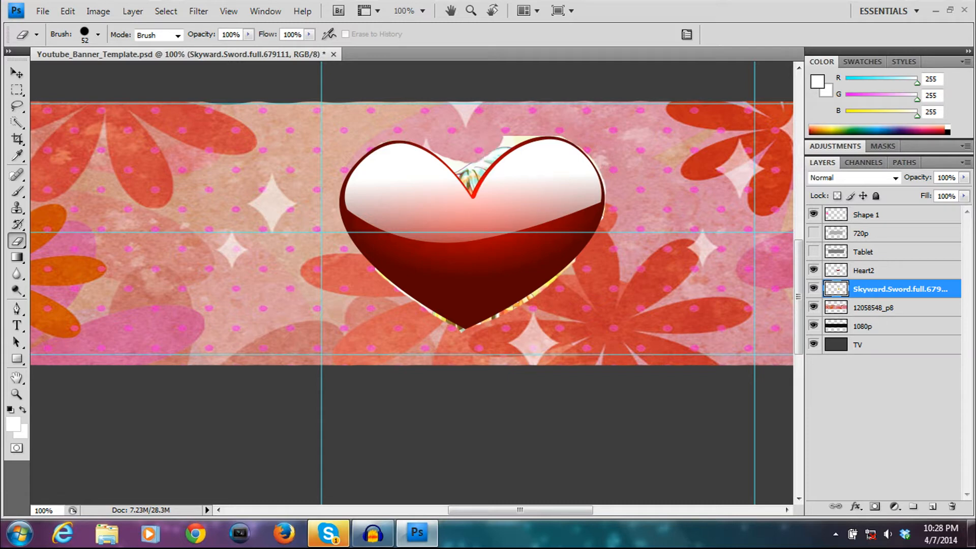
mouse_move(572, 260)
mouse_down()
mouse_move(515, 307)
mouse_move(523, 300)
mouse_move(460, 332)
mouse_move(429, 312)
mouse_up()
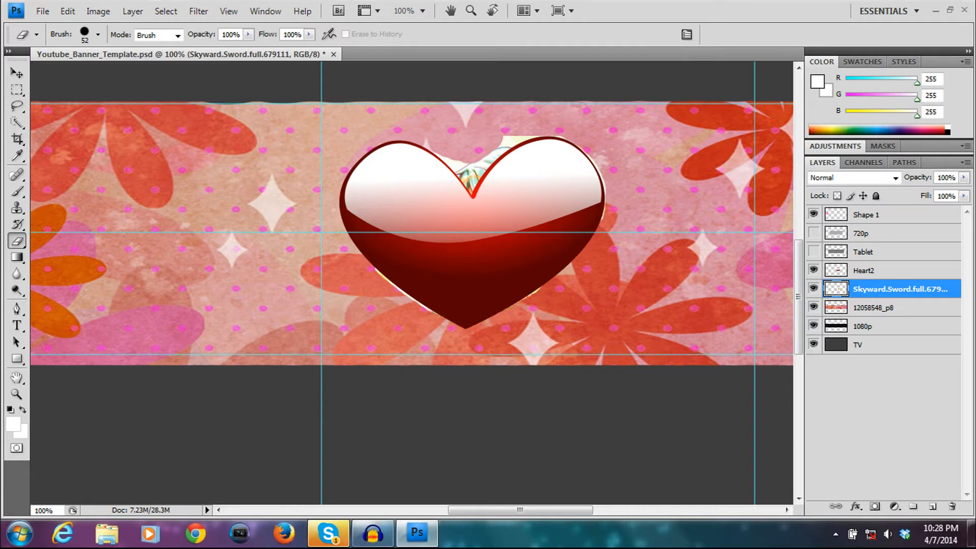
- Reduce the eraser to 35 px and erase the picture remnants in the notch between the heart's lobes
right_click(472, 138)
drag(521, 168, 446, 157)
click(452, 153)
mouse_move(528, 138)
mouse_down()
mouse_move(504, 145)
mouse_move(477, 173)
mouse_move(492, 155)
mouse_move(483, 165)
mouse_up()
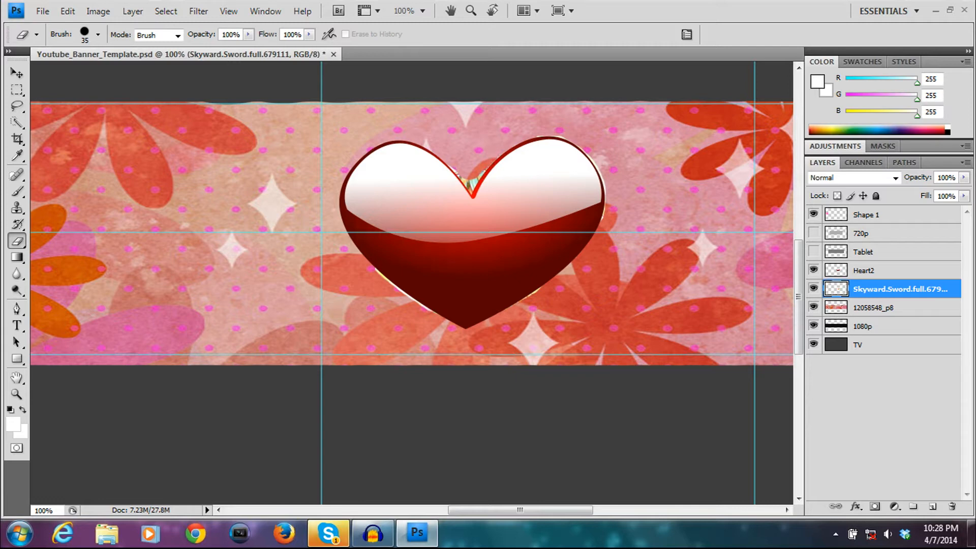
- Lower the eraser's hardness to its minimum and set its diameter to 102 px
right_click(473, 157)
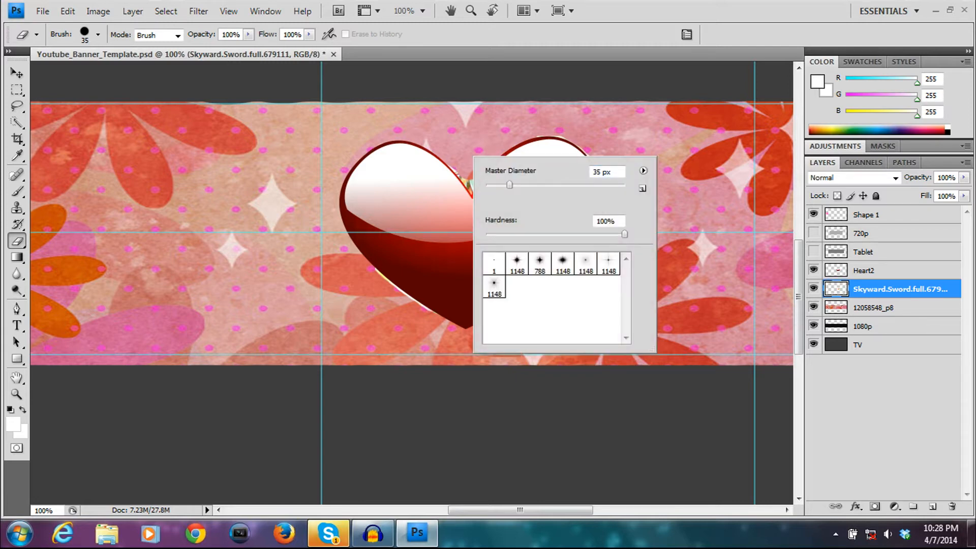
drag(625, 234, 483, 234)
right_click(305, 160)
drag(341, 188, 388, 188)
key(Return)
right_click(261, 183)
key(Escape)
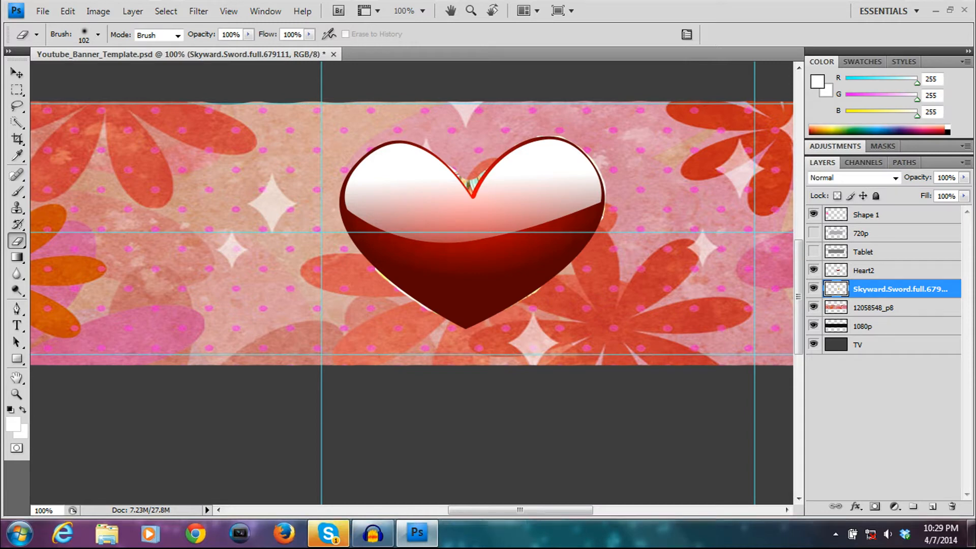
- Move the couple picture layer above the Heart2 layer and soften the picture's straight left edge with the 102 px eraser at 0% hardness
right_click(268, 221)
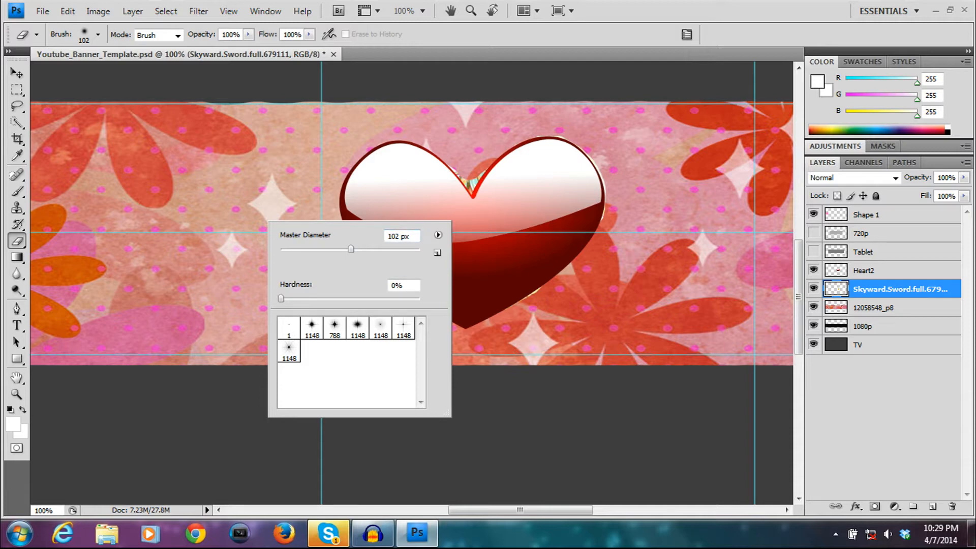
key(Escape)
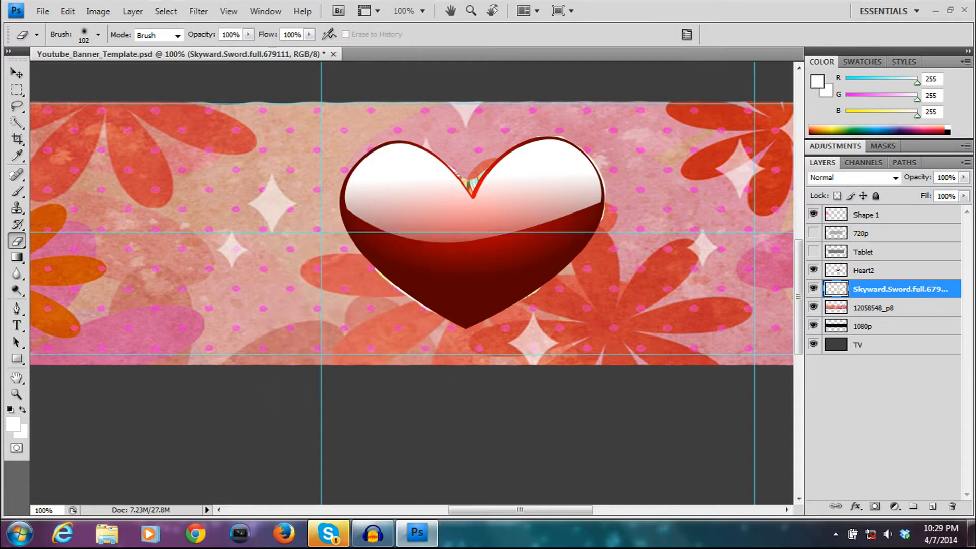
drag(897, 288, 897, 262)
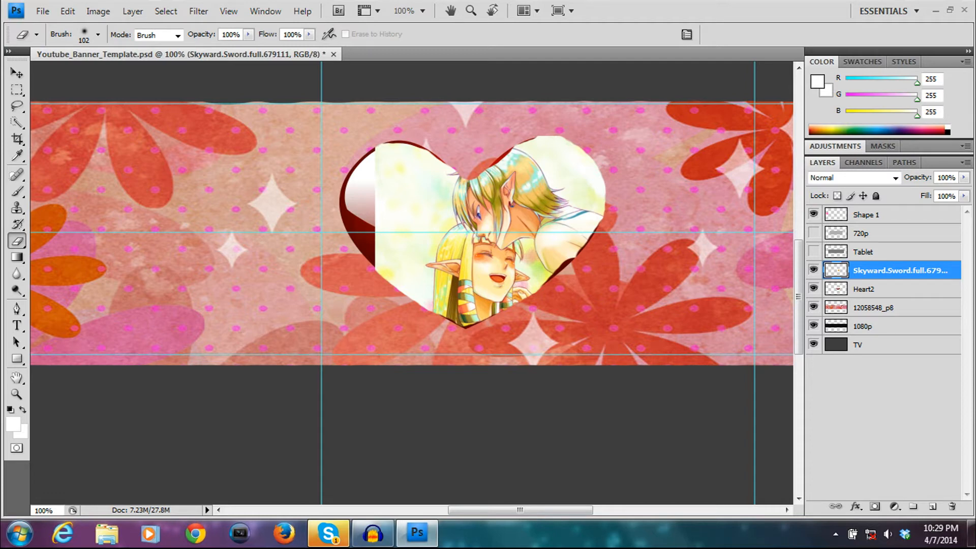
mouse_move(385, 145)
mouse_down()
mouse_move(386, 252)
mouse_move(401, 287)
mouse_up()
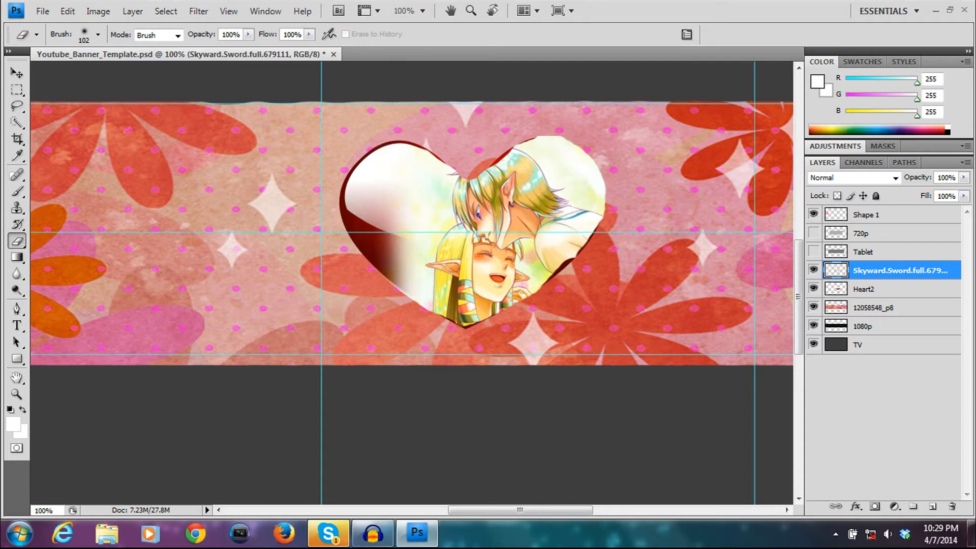
- Reduce the soft eraser to 69 px and fade the couple picture's edges along the heart's outline, lower point and notch
right_click(477, 134)
drag(560, 162, 536, 163)
key(Return)
mouse_move(509, 152)
mouse_down()
mouse_move(564, 135)
mouse_move(590, 158)
mouse_move(602, 198)
mouse_move(546, 271)
mouse_move(465, 326)
mouse_up()
mouse_move(392, 277)
mouse_down()
mouse_move(437, 310)
mouse_move(485, 321)
mouse_up()
drag(567, 265, 491, 317)
click(471, 179)
click(469, 178)
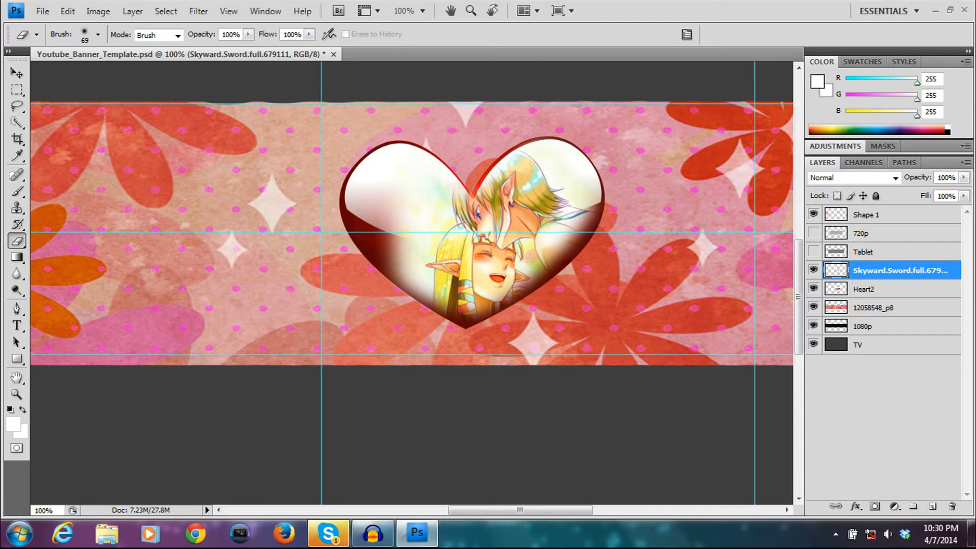
right_click(917, 271)
click(813, 196)
right_click(900, 271)
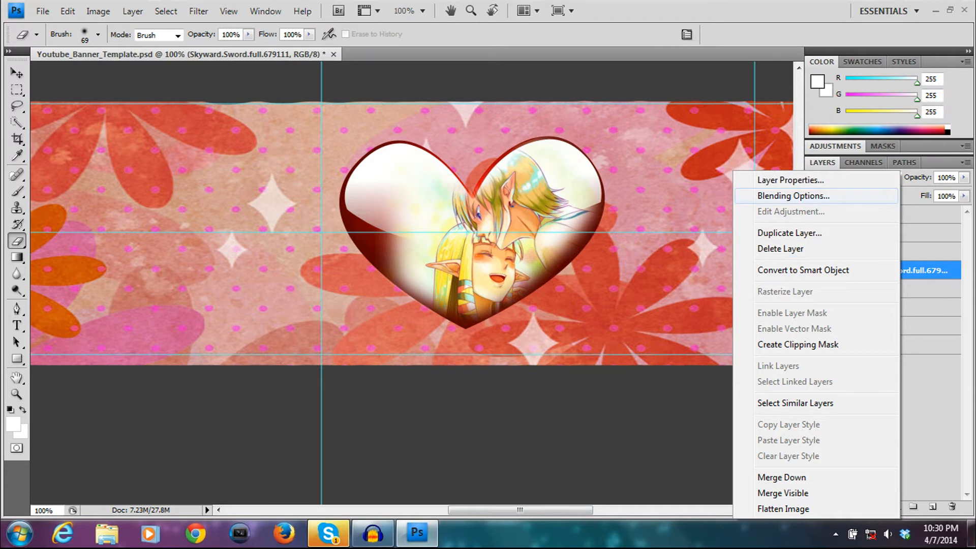
right_click(705, 165)
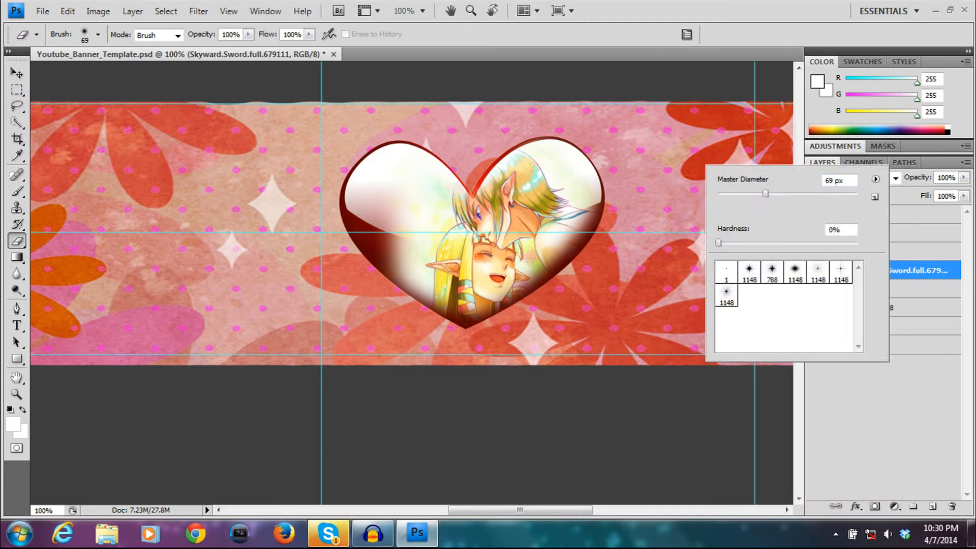
key(Escape)
double_click(900, 270)
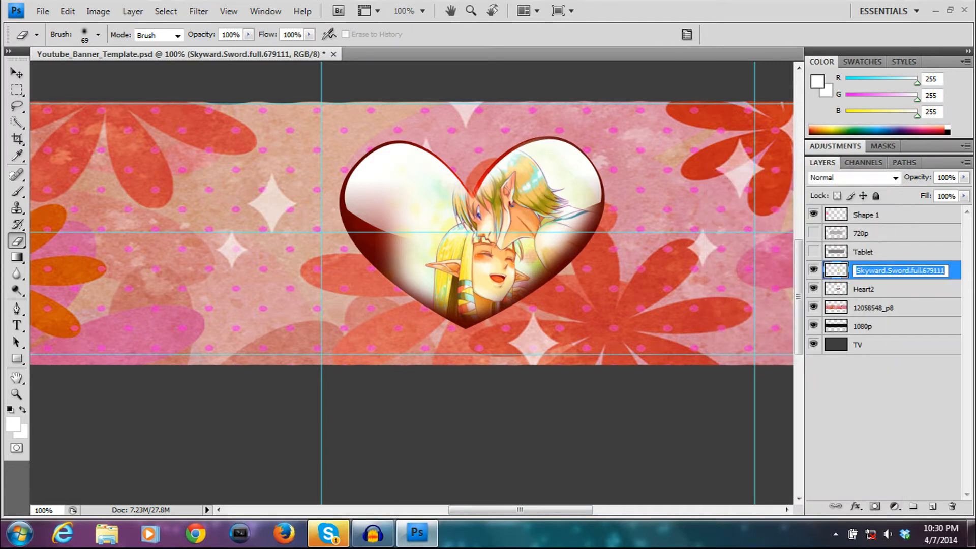
- Give the couple picture layer a drop shadow with the default settings and set its opacity to 80%
double_click(836, 271)
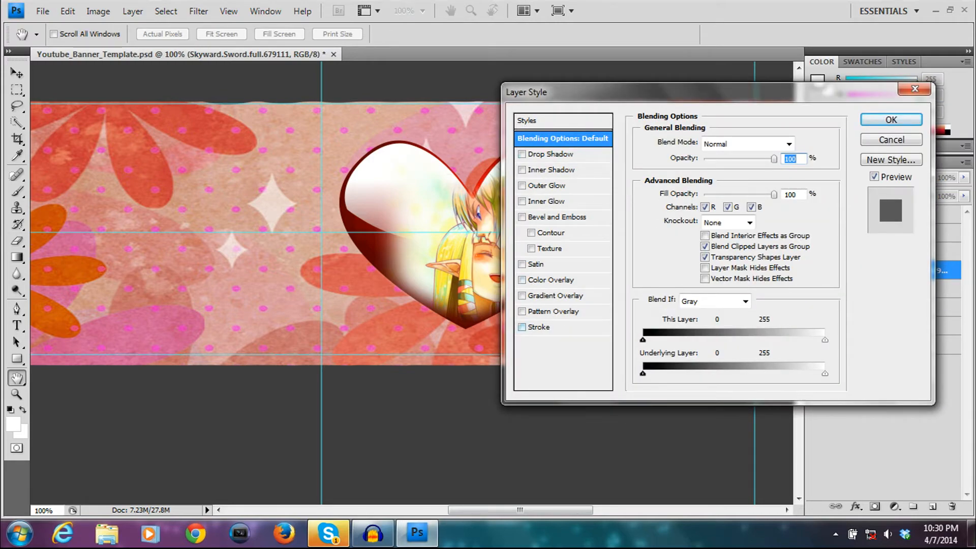
click(550, 154)
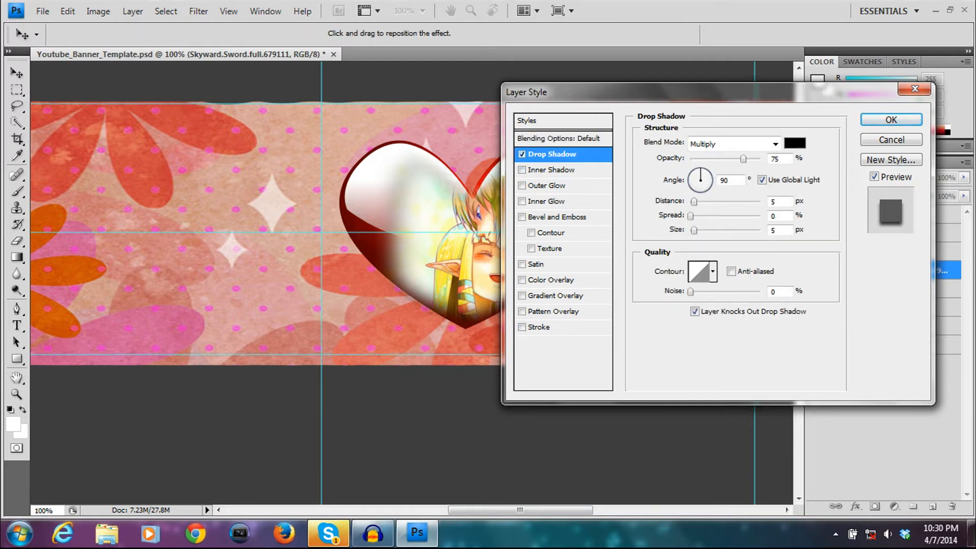
click(562, 139)
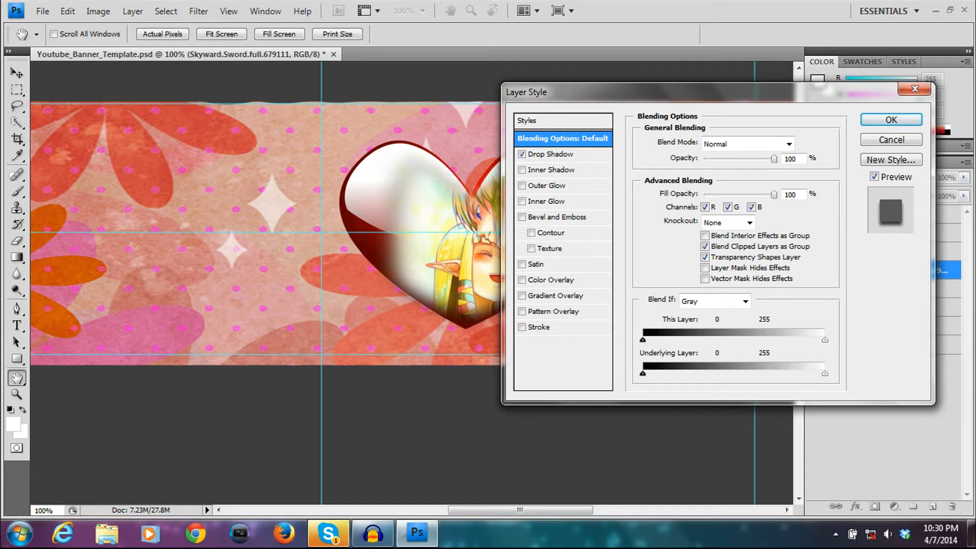
mouse_move(774, 159)
mouse_down()
mouse_move(747, 159)
mouse_move(759, 159)
mouse_up()
drag(635, 92, 463, 108)
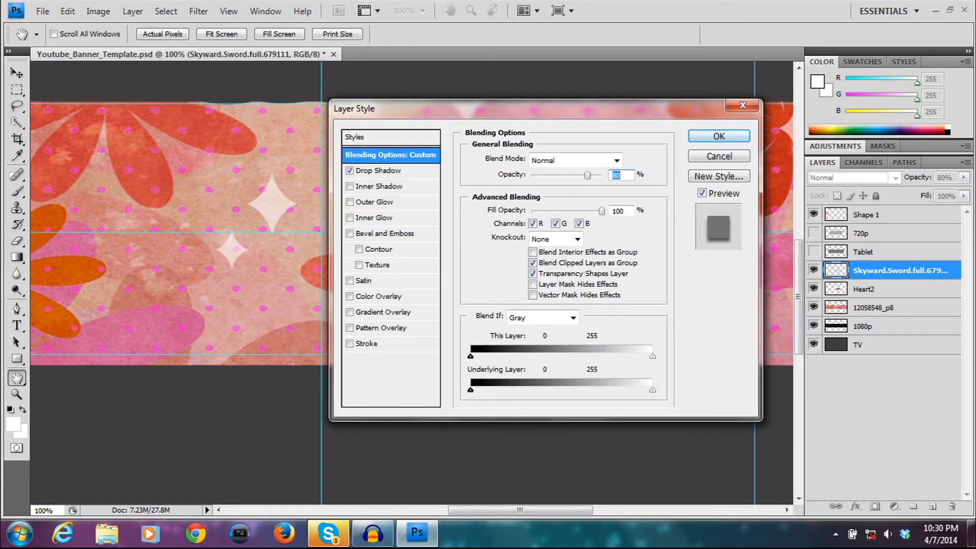
key(Return)
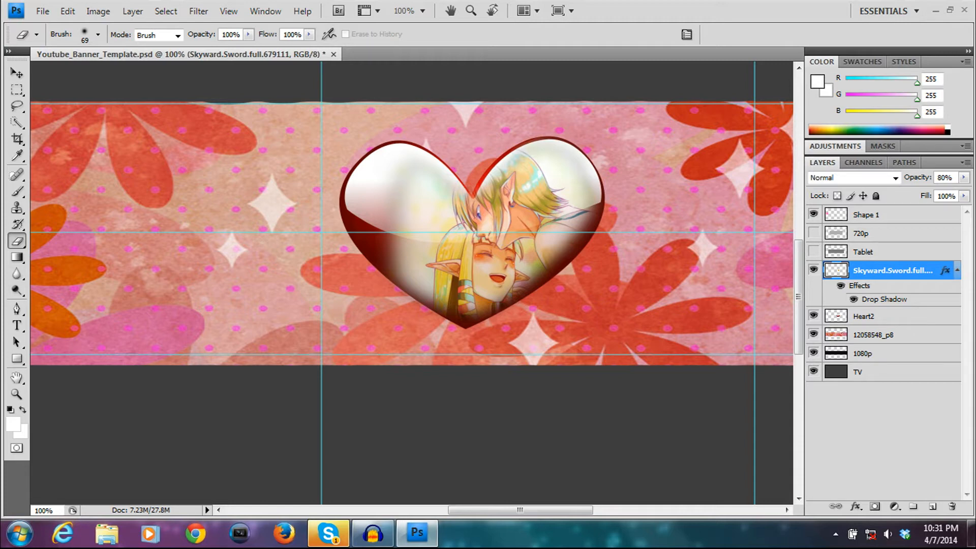
- Erase the couple picture's pale background in the heart's left lobe with the soft 69 px eraser
mouse_move(415, 172)
mouse_down()
mouse_move(420, 196)
mouse_move(408, 226)
mouse_move(403, 174)
mouse_move(417, 174)
mouse_move(402, 239)
mouse_move(406, 284)
mouse_move(419, 254)
mouse_up()
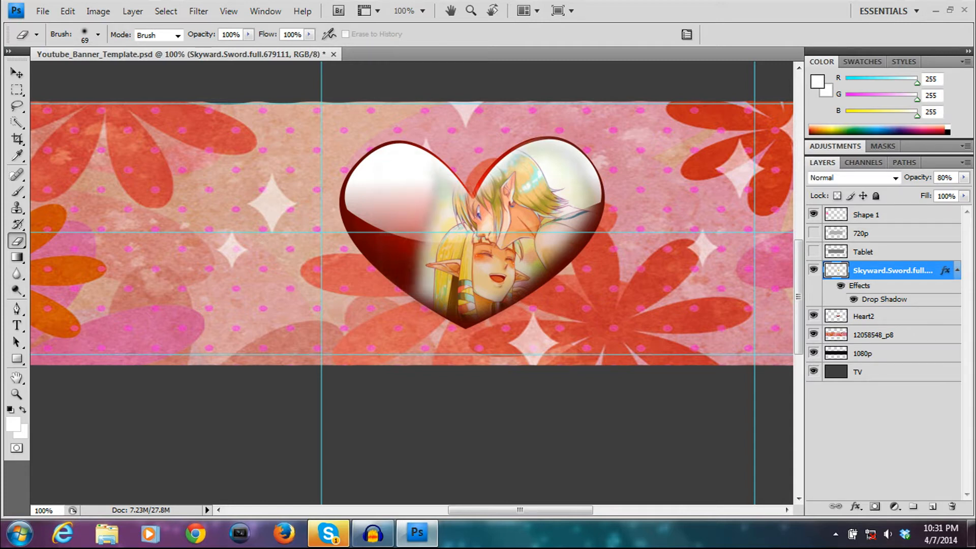
drag(428, 167, 438, 173)
- Hide the Shape 1, TV, 1080p and 12058548_p8 layers so only the heart and the couple picture are shown
click(471, 10)
right_click(467, 143)
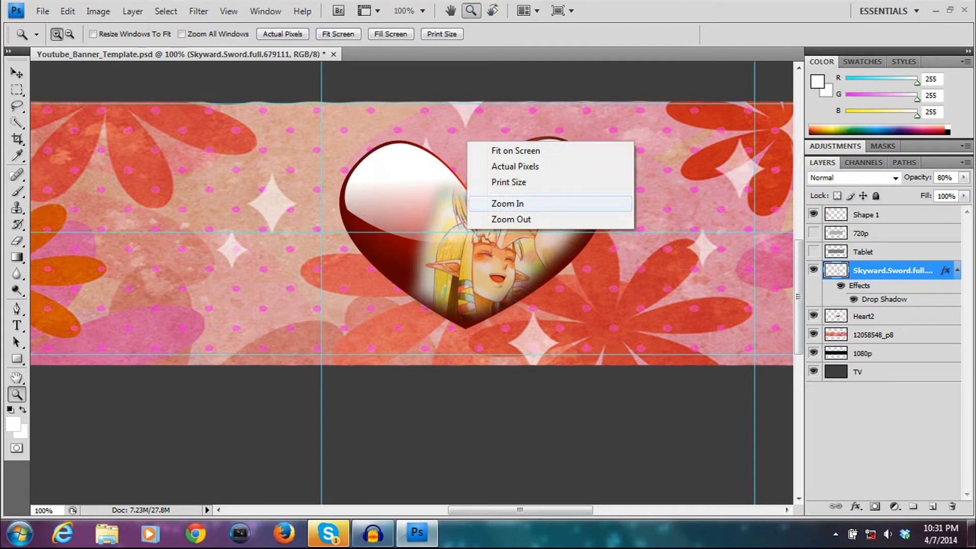
click(510, 219)
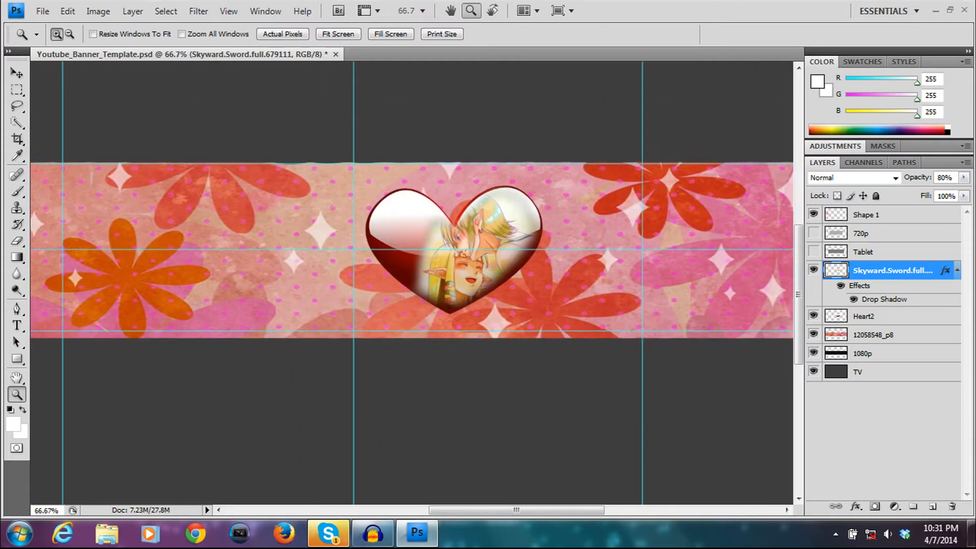
right_click(686, 236)
click(711, 338)
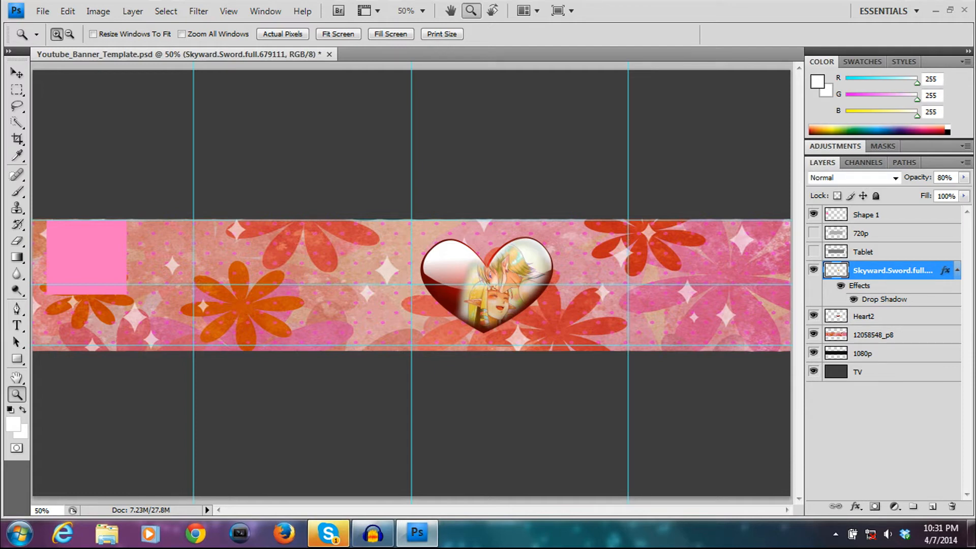
click(813, 214)
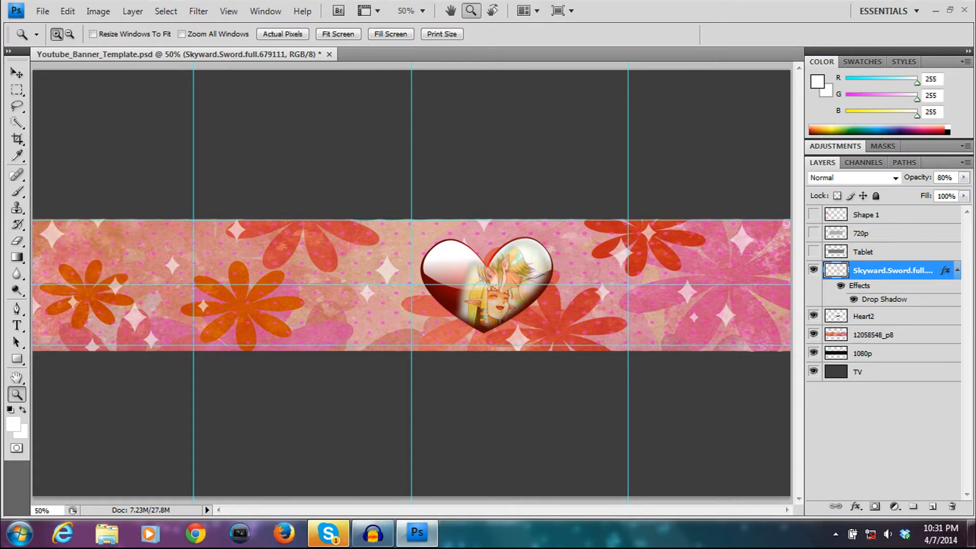
click(813, 371)
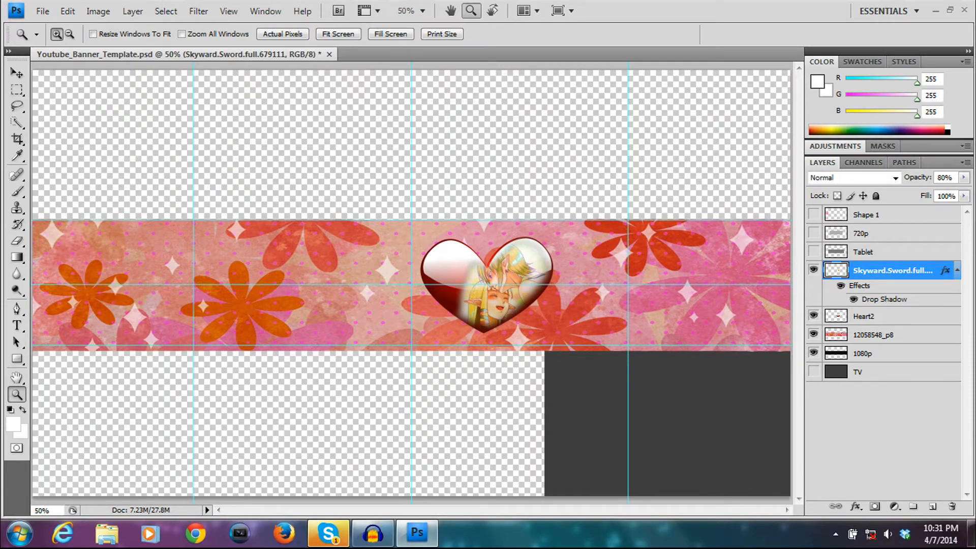
click(813, 353)
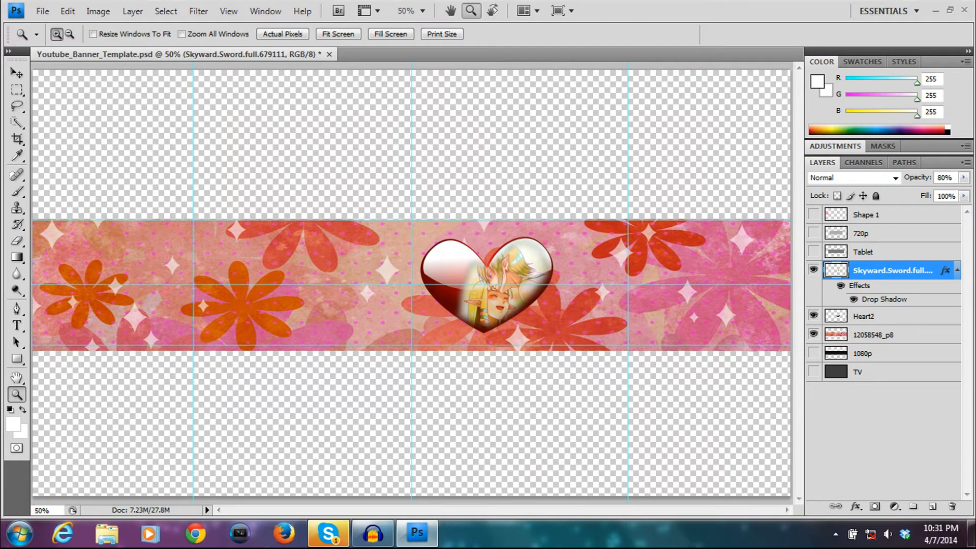
click(813, 334)
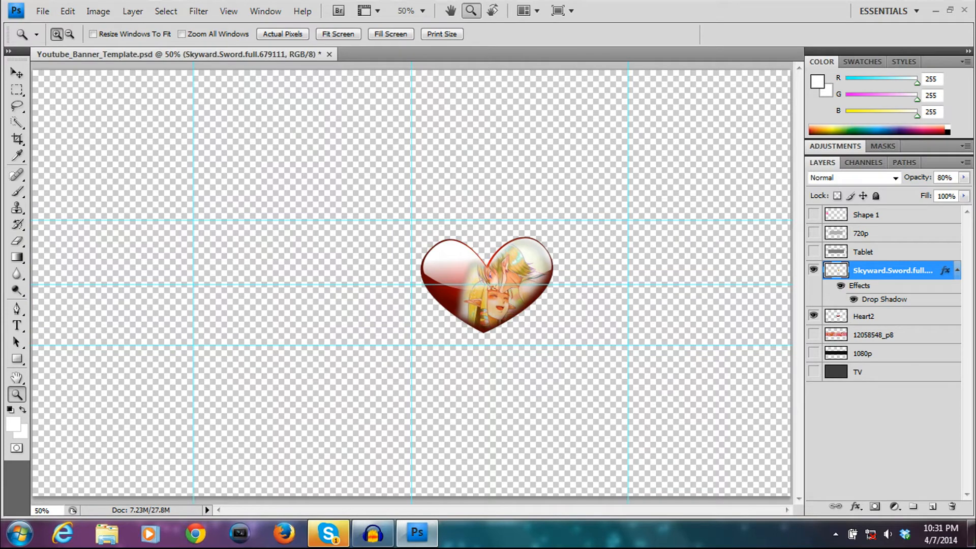
- Merge the visible couple picture and Heart2 layers into a single layer
right_click(710, 230)
click(731, 306)
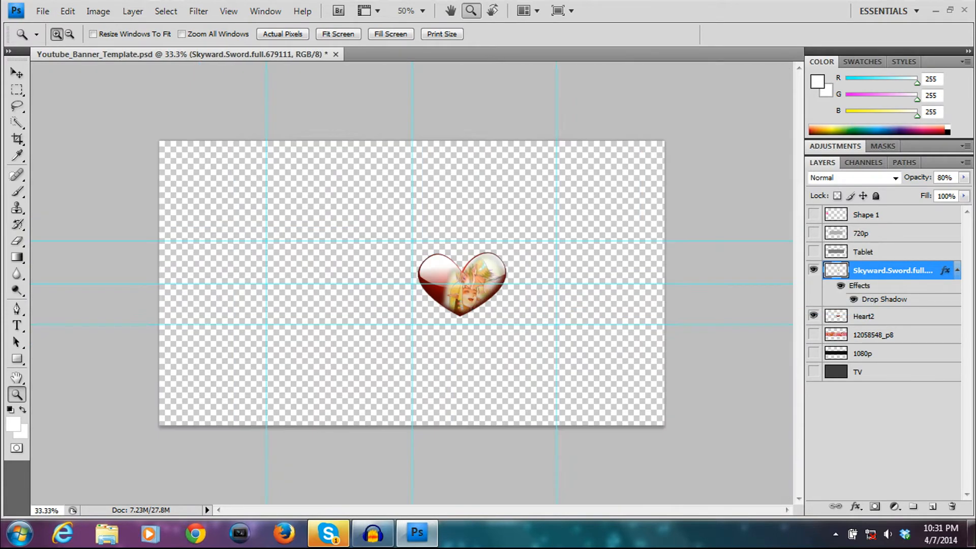
key(ctrl+plus)
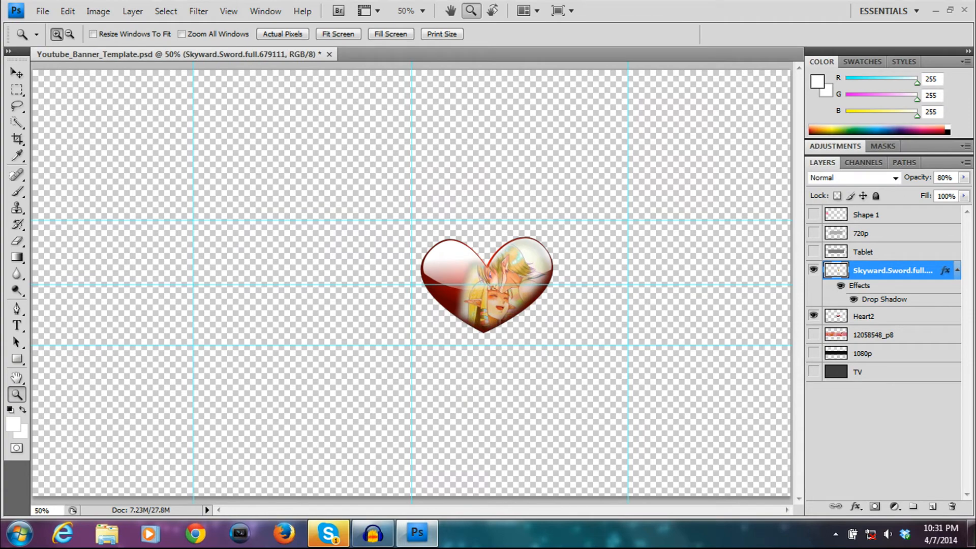
click(884, 316)
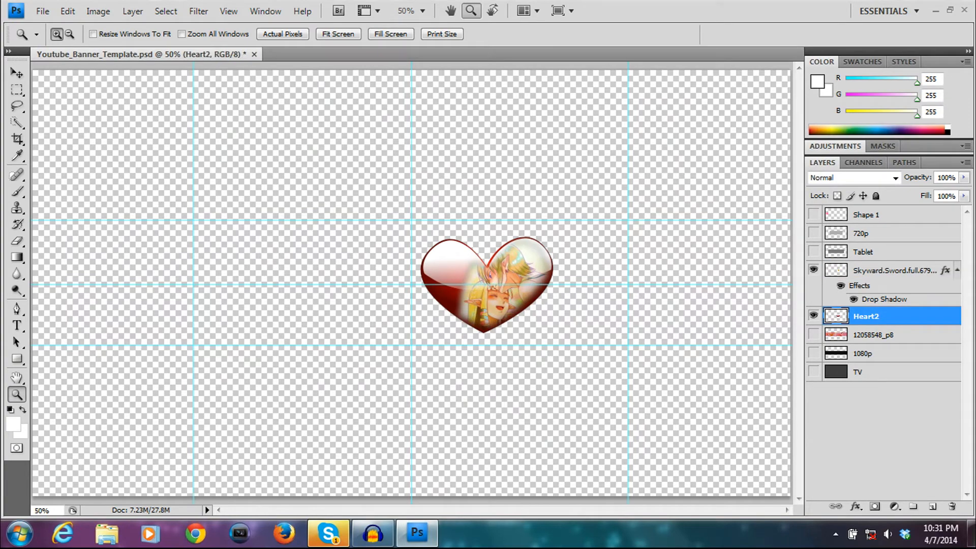
click(910, 270)
right_click(910, 270)
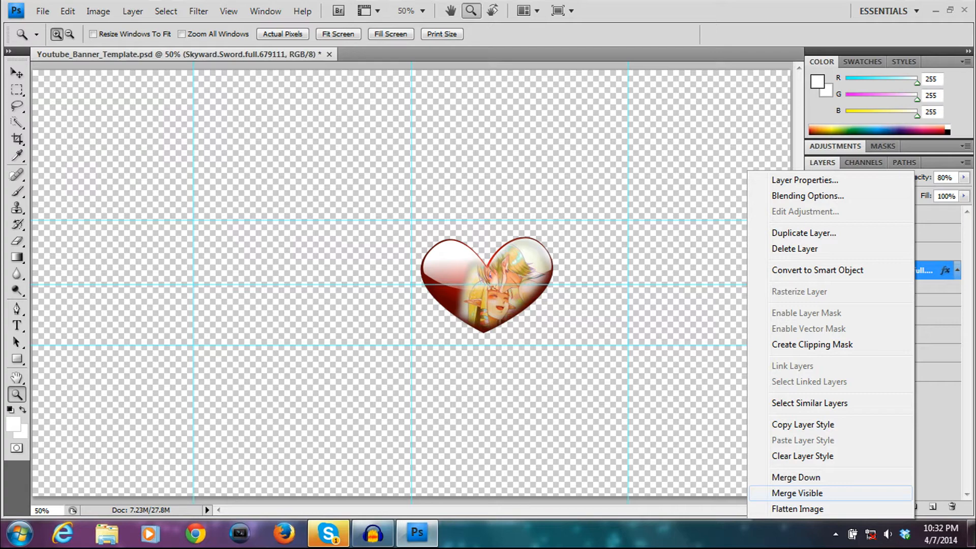
key(Escape)
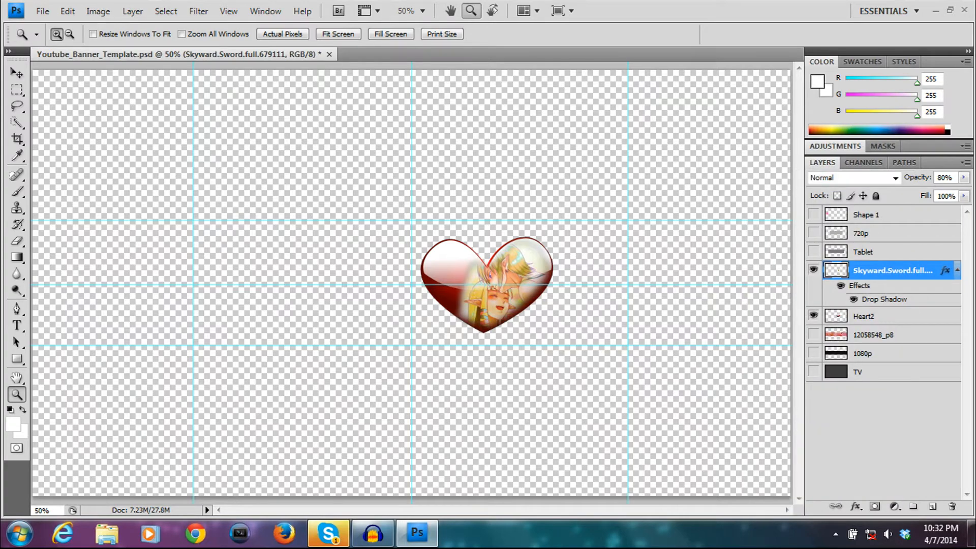
right_click(897, 270)
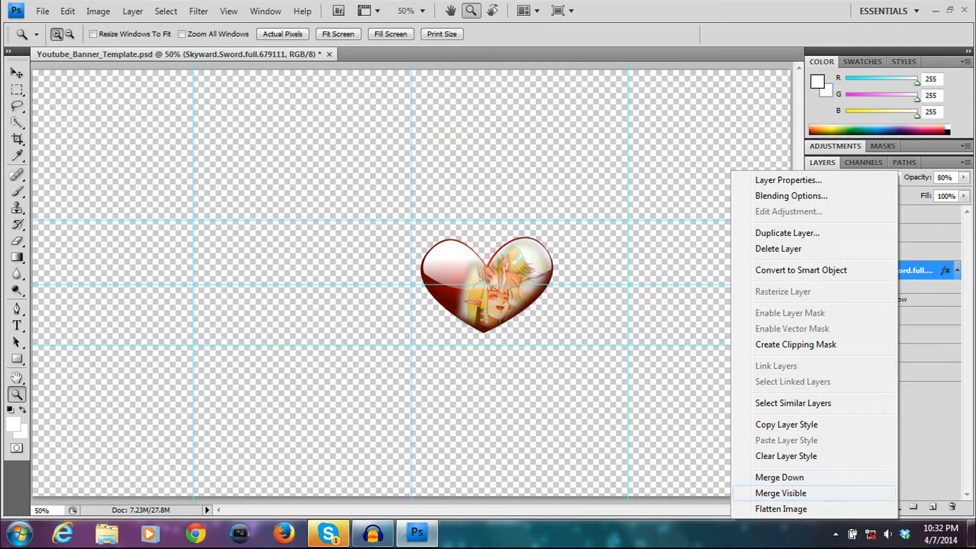
click(780, 493)
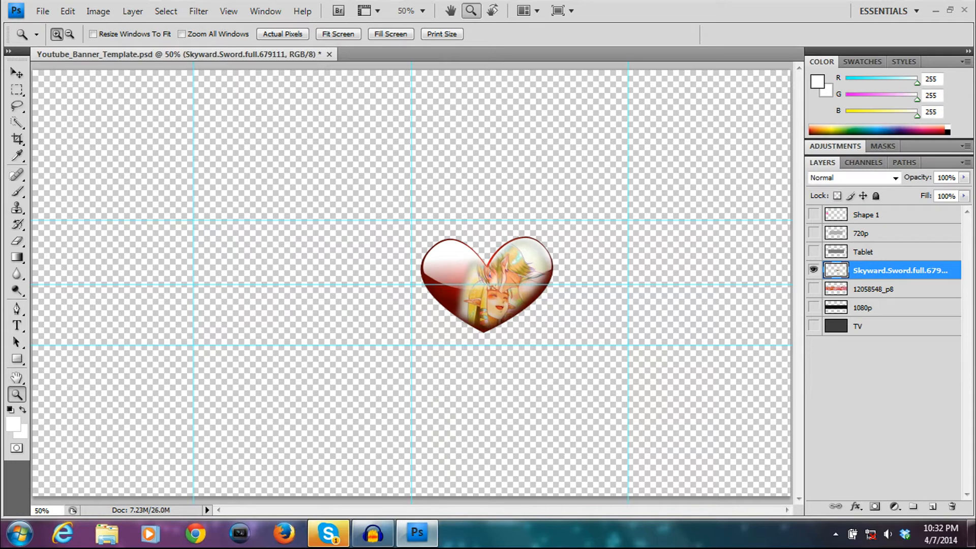
- Show the 12058548_p8, 1080p and Shape 1 layers again, switching the 720p and Tablet layers on and back off
click(814, 289)
click(813, 306)
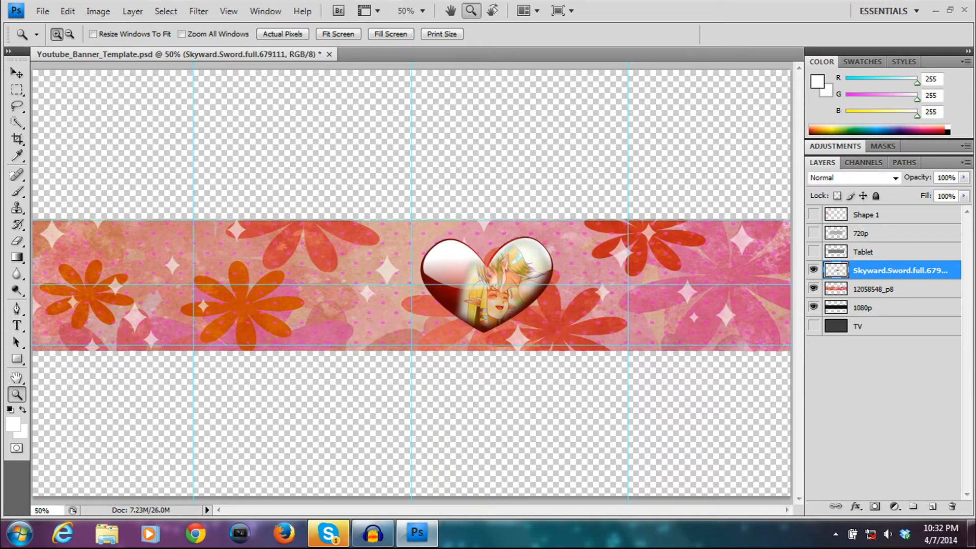
click(814, 233)
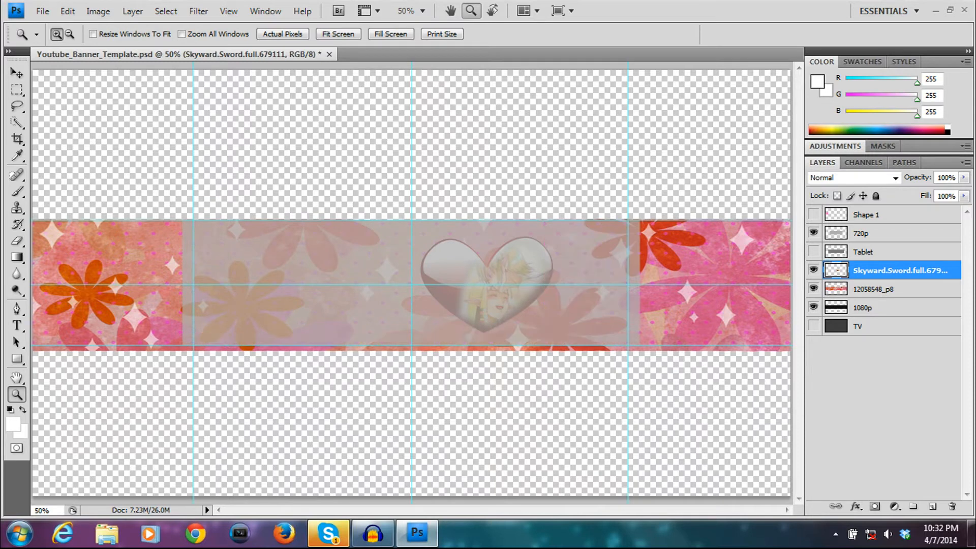
click(813, 215)
click(813, 251)
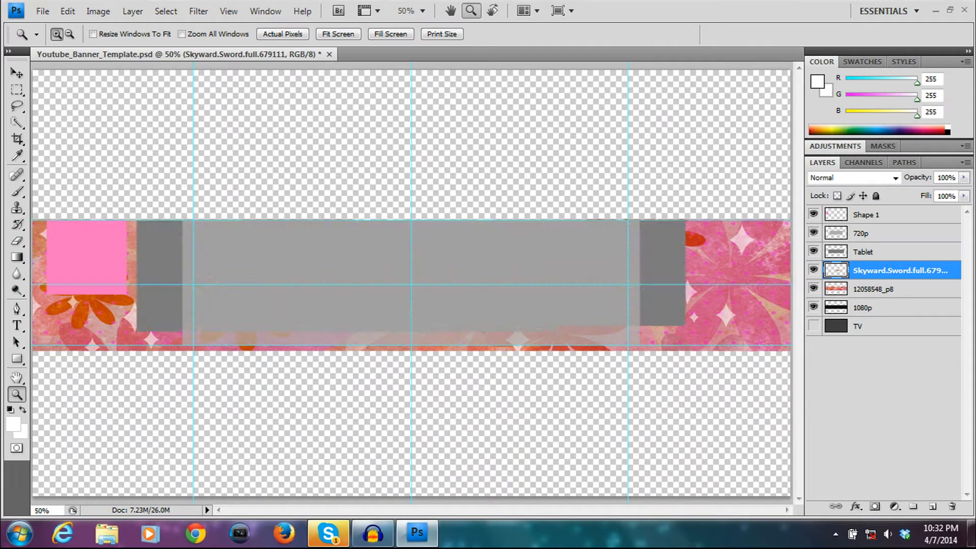
click(813, 232)
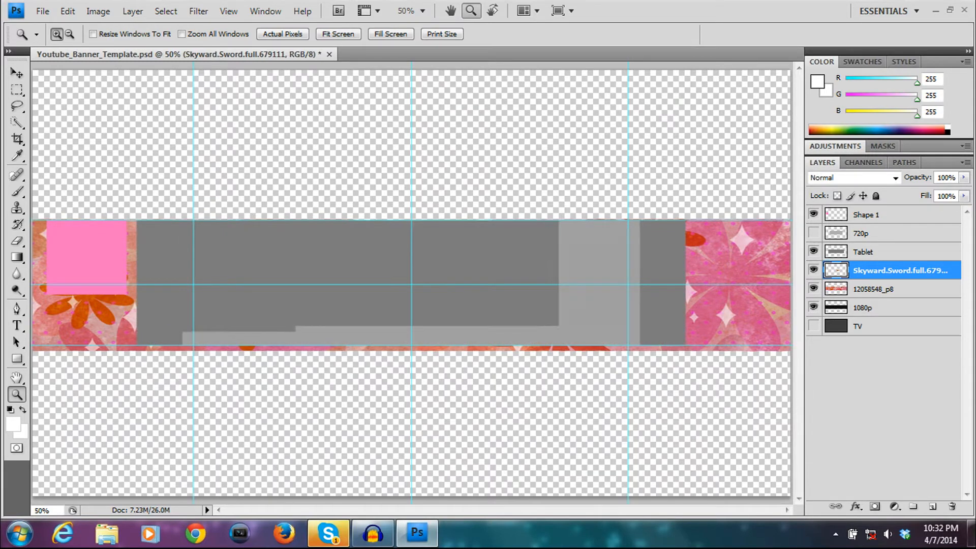
click(814, 251)
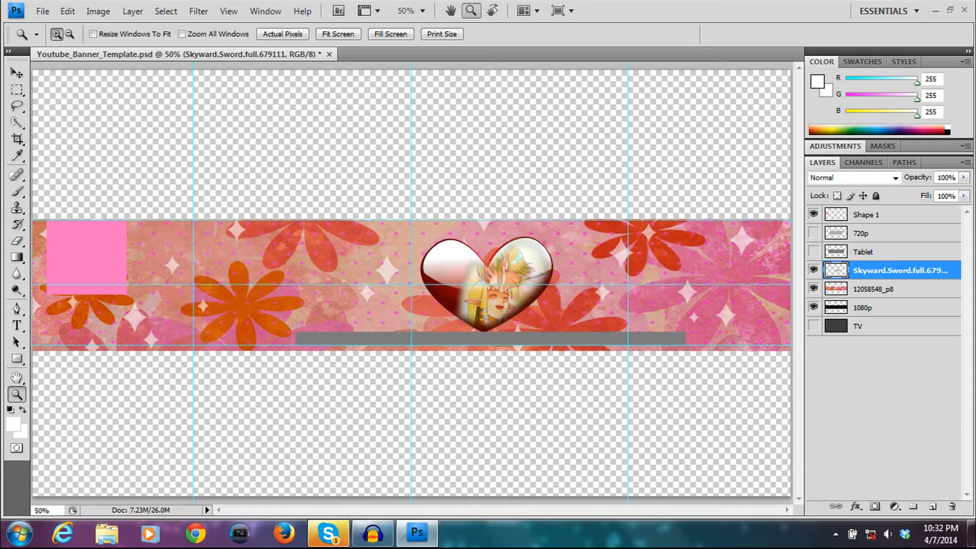
- Give the merged heart layer a white Outer Glow with 10% spread and a size of 7 px
right_click(894, 270)
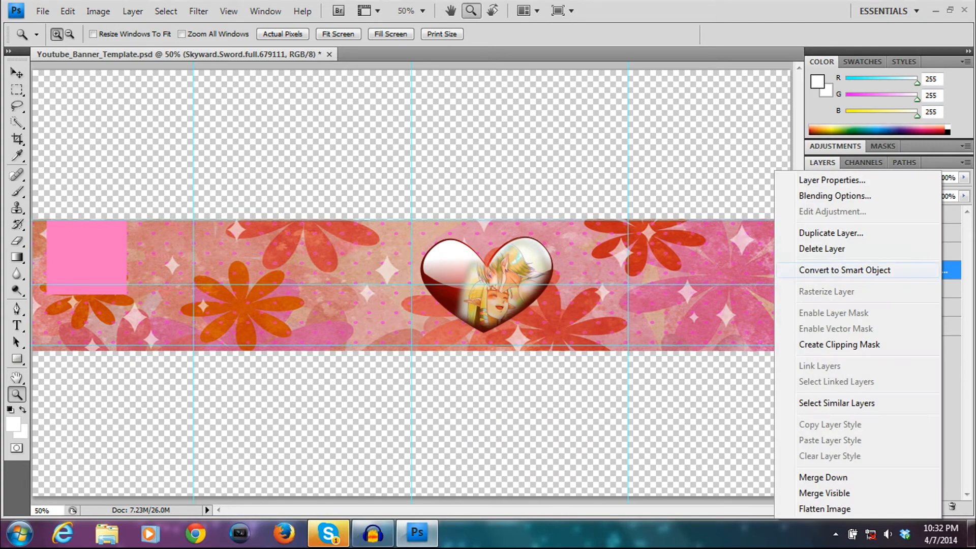
click(834, 194)
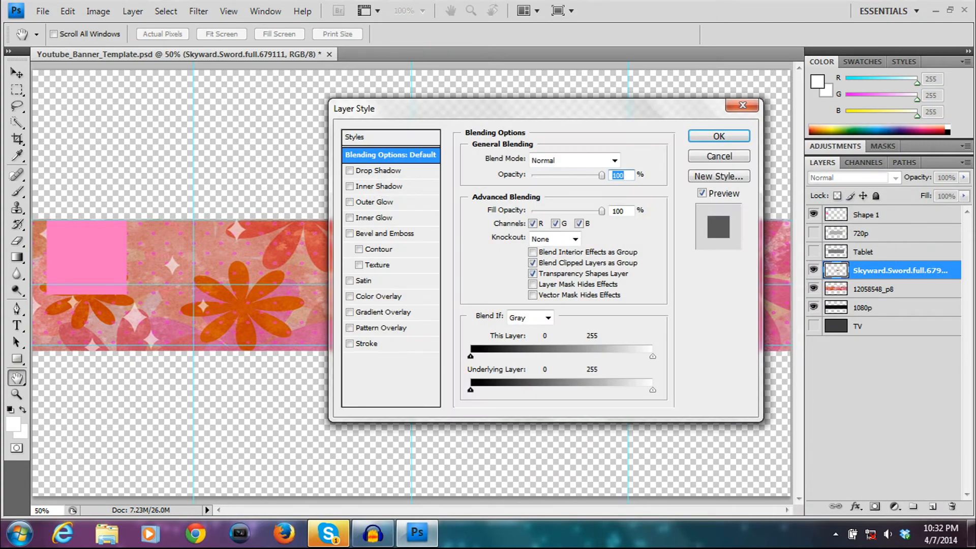
drag(559, 108, 814, 97)
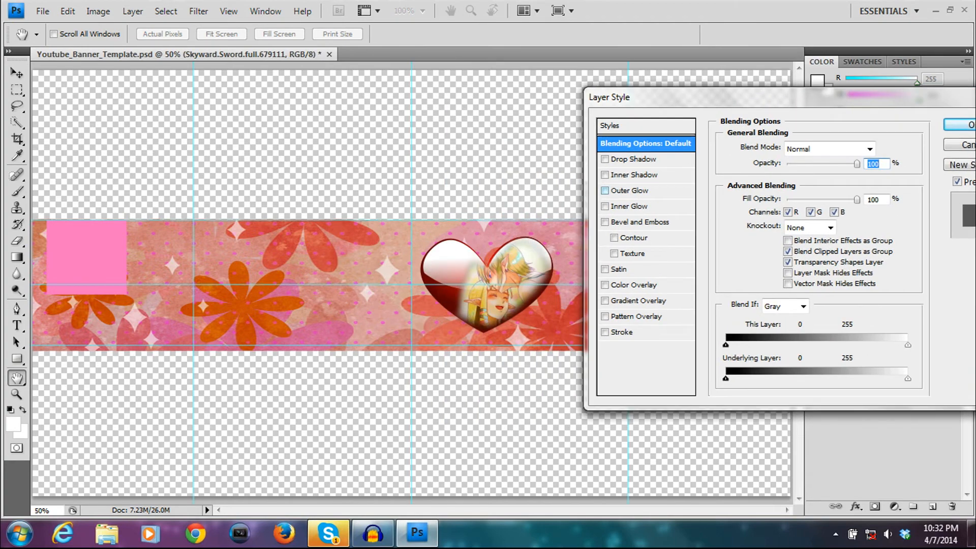
click(630, 190)
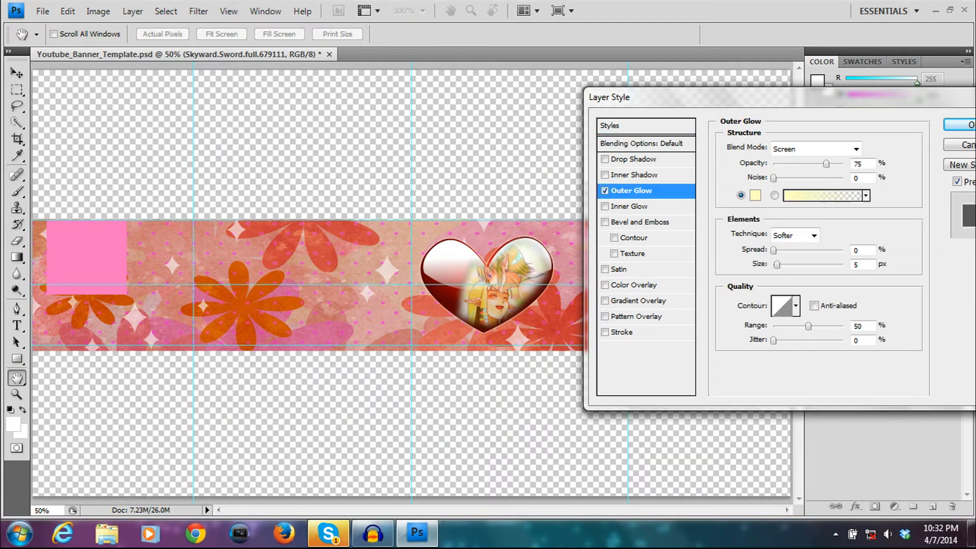
click(755, 195)
drag(364, 177, 305, 125)
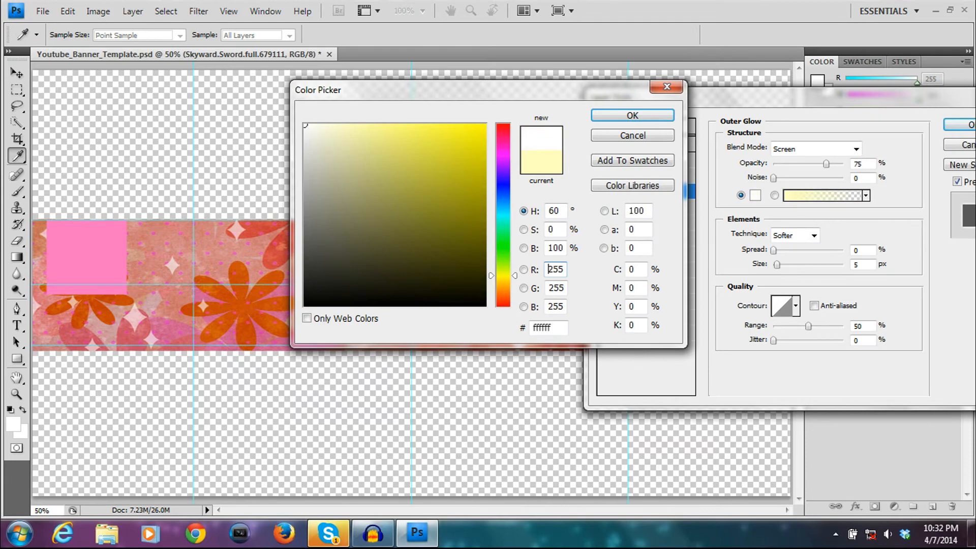
key(Return)
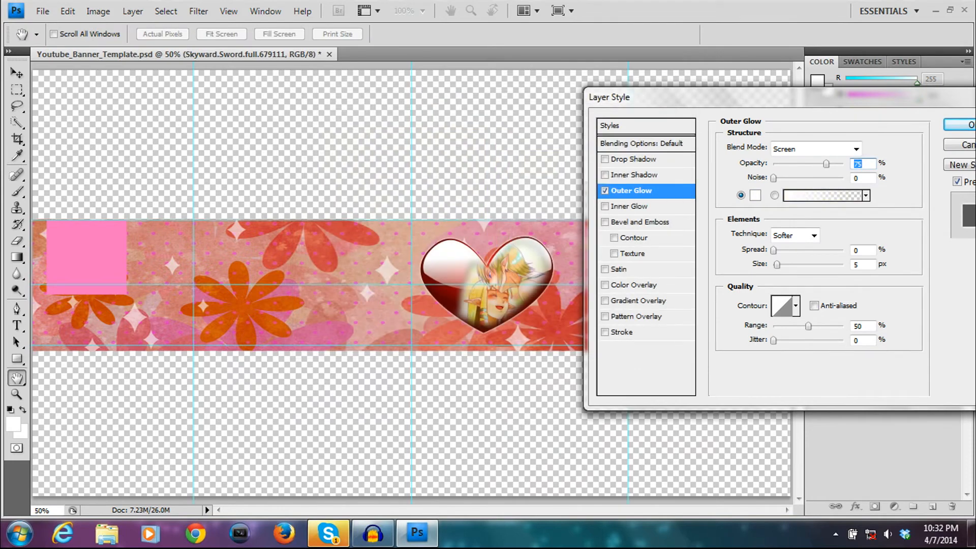
mouse_move(773, 250)
mouse_down()
mouse_move(777, 264)
mouse_move(786, 250)
mouse_up()
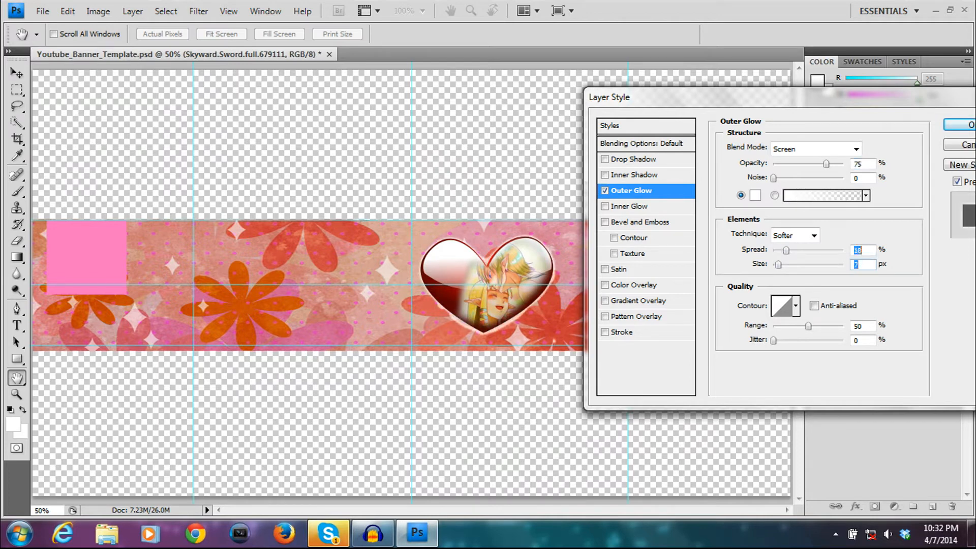
key(Return)
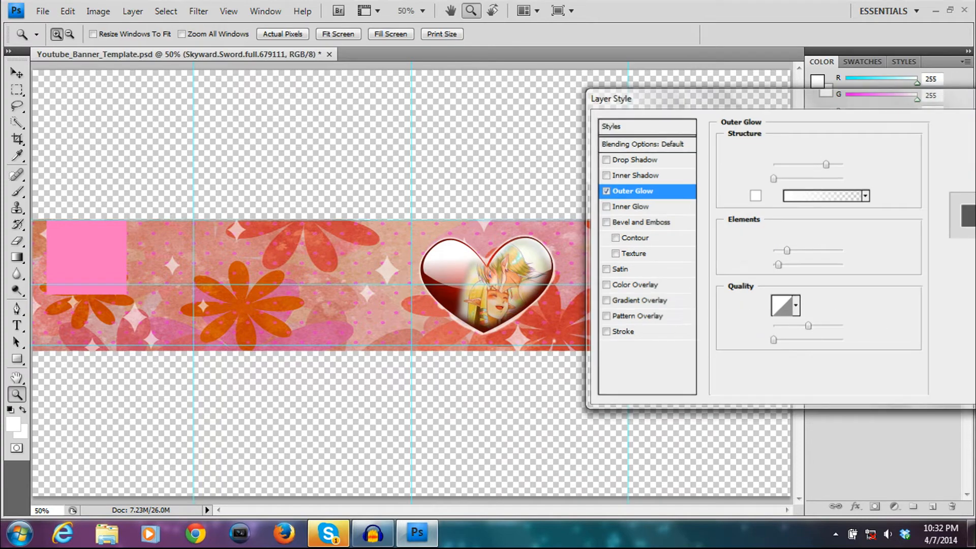
- Reopen the heart layer's blending options and set the Outer Glow spread to 6%
click(513, 257)
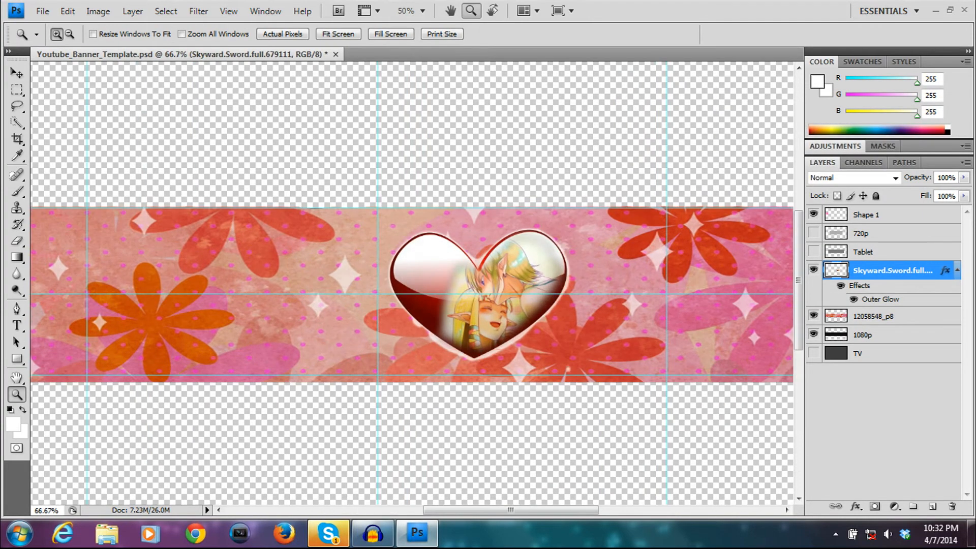
click(513, 257)
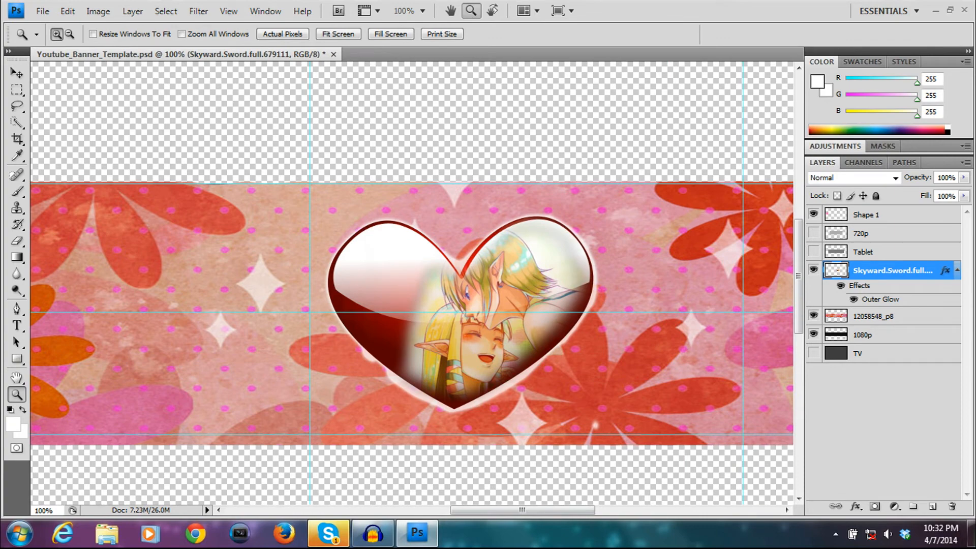
right_click(881, 270)
click(778, 196)
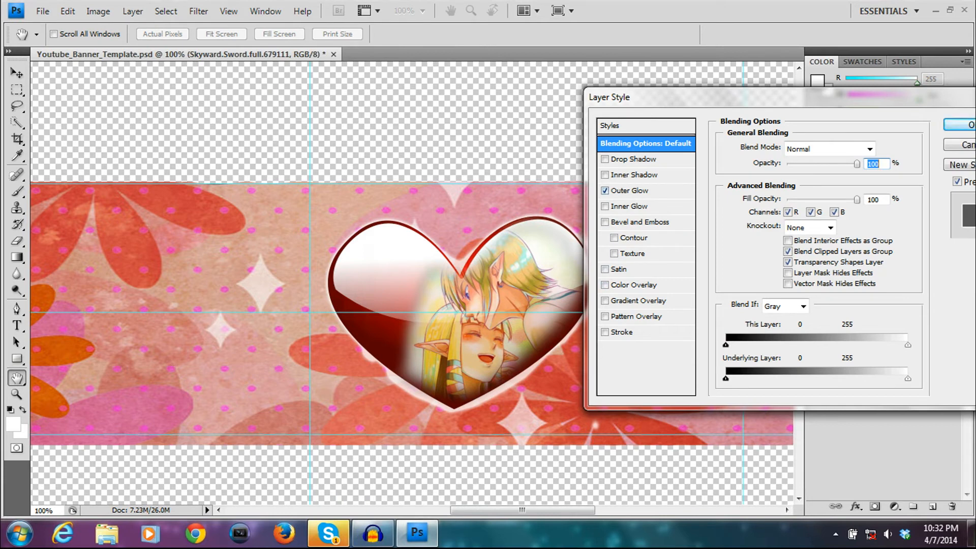
click(604, 191)
click(604, 191)
click(630, 191)
drag(787, 250, 778, 264)
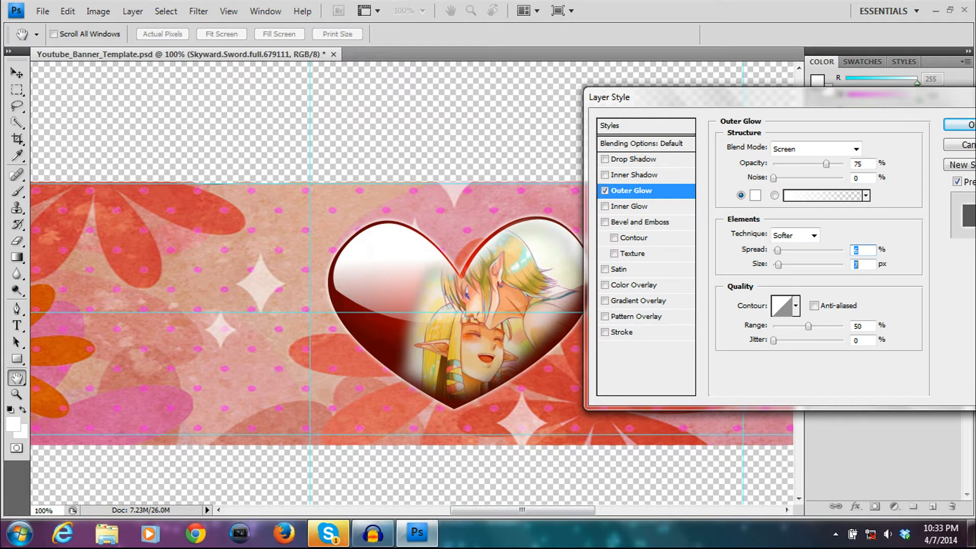
- Set the size of the heart's Outer Glow to 4 px
drag(779, 265, 780, 264)
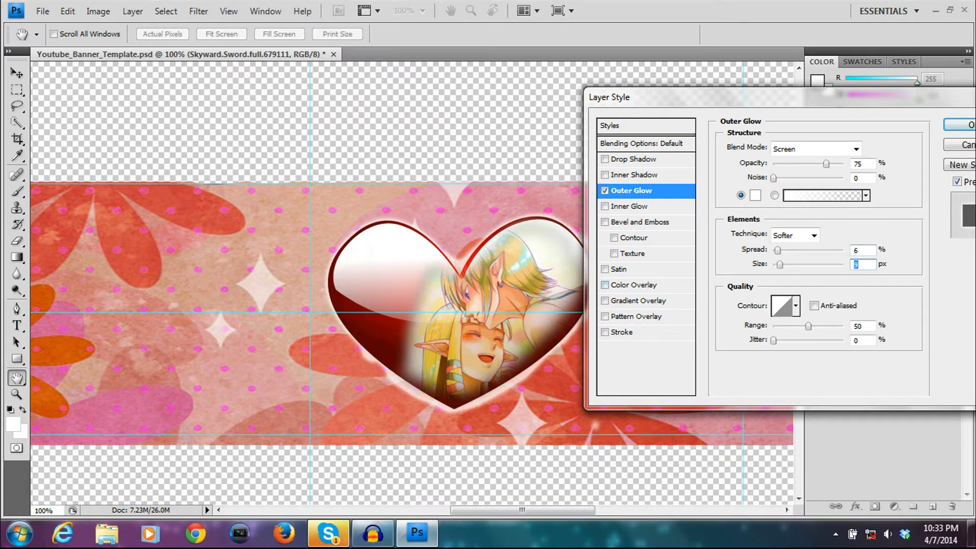
key(Down)
key(Down)
key(Down)
key(Down)
key(Down)
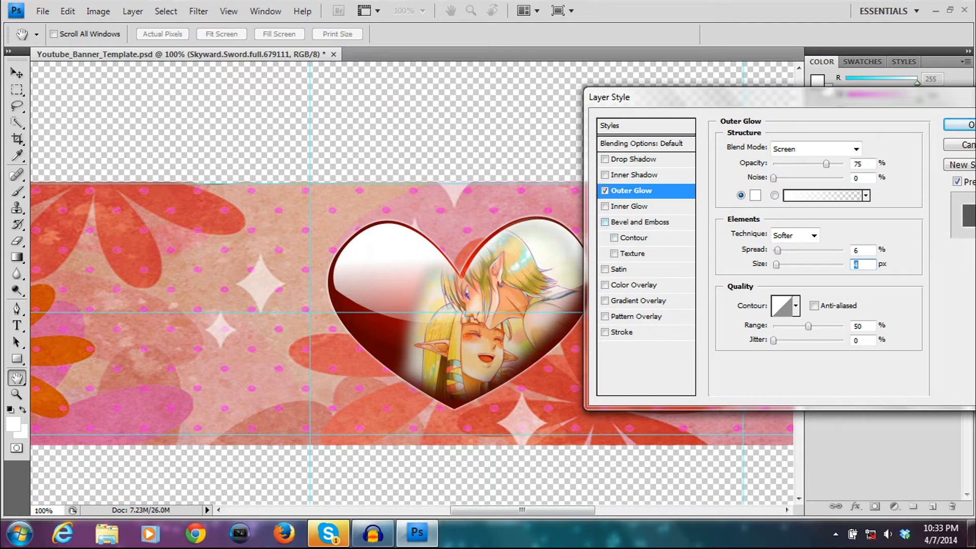
- Add a Bevel and Emboss effect with default settings to the heart layer and apply the layer style
click(605, 222)
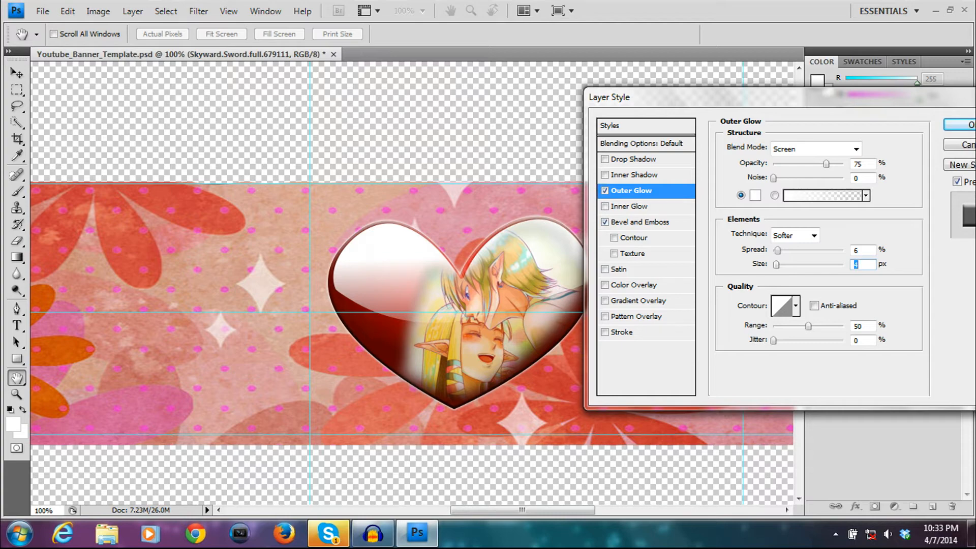
drag(737, 97, 557, 114)
click(796, 141)
- Move the heart left along the floral strip so it sits over the middle vertical guide
right_click(593, 203)
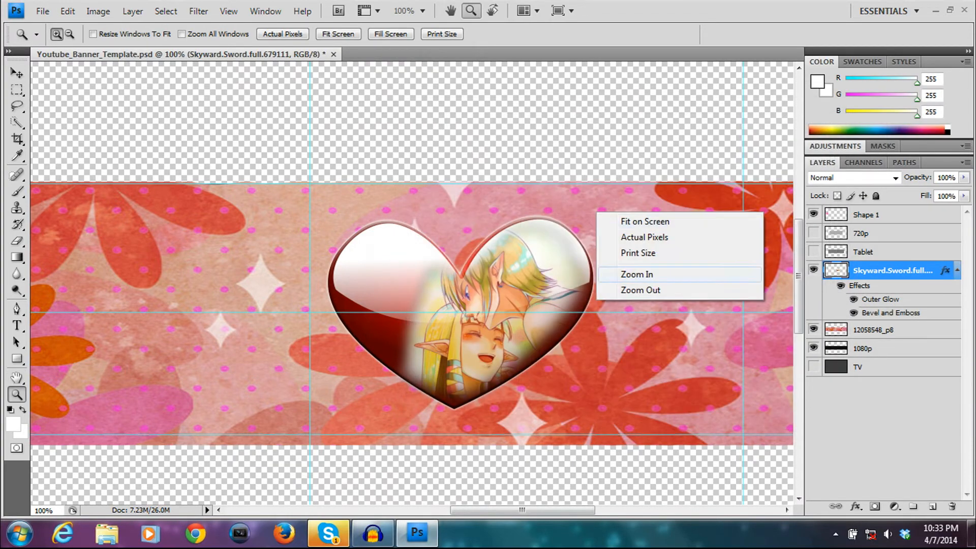
click(633, 289)
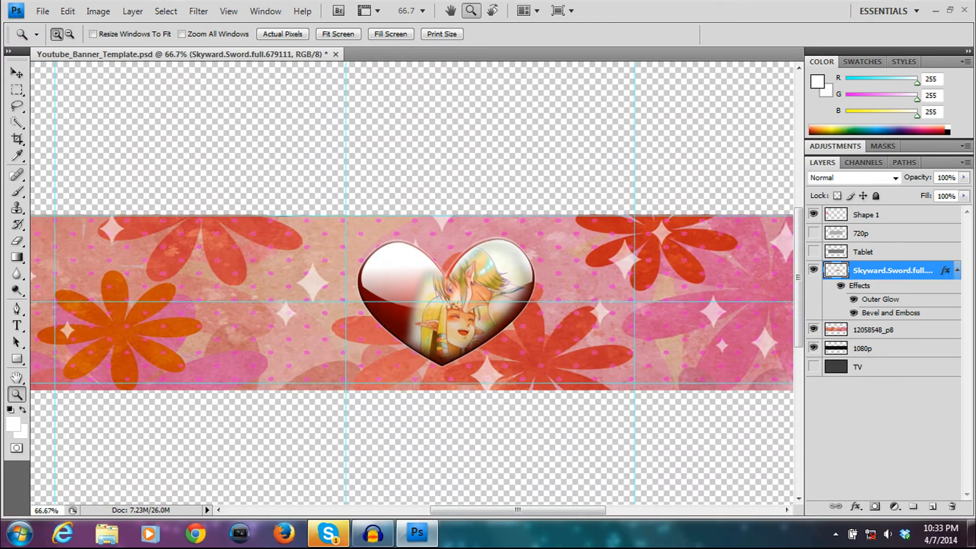
right_click(360, 245)
click(401, 337)
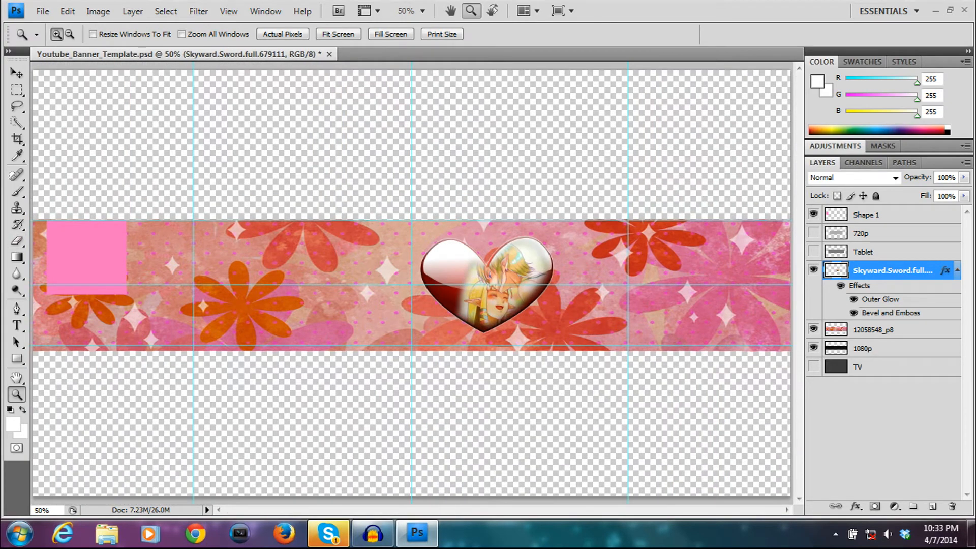
key(v)
drag(483, 285, 418, 291)
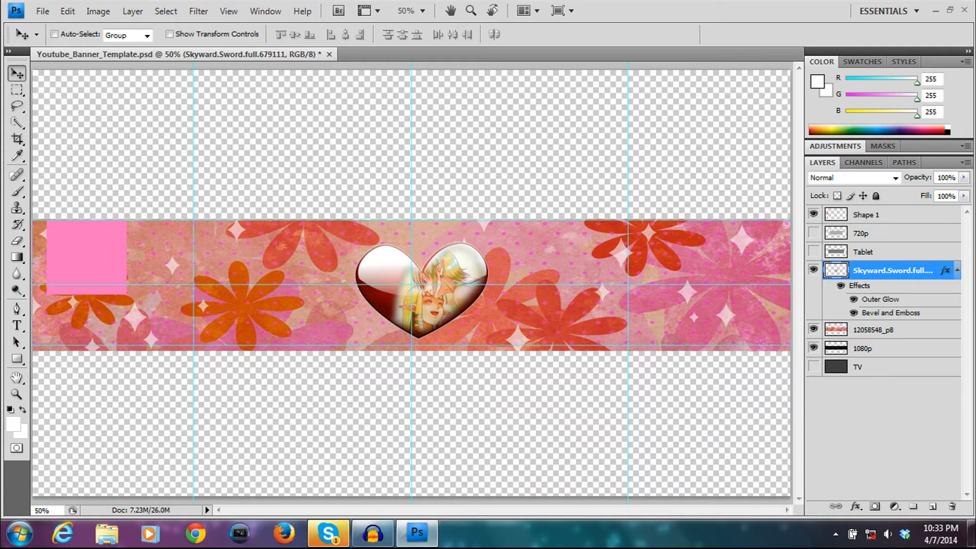
- Rotate the heart about 17° clockwise with Free Transform and shift it slightly further left and down
click(68, 11)
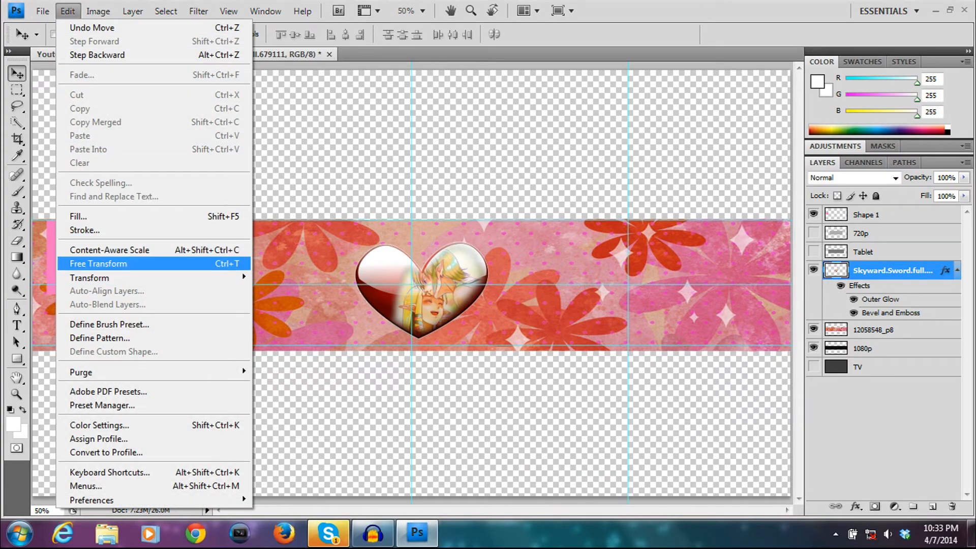
click(98, 263)
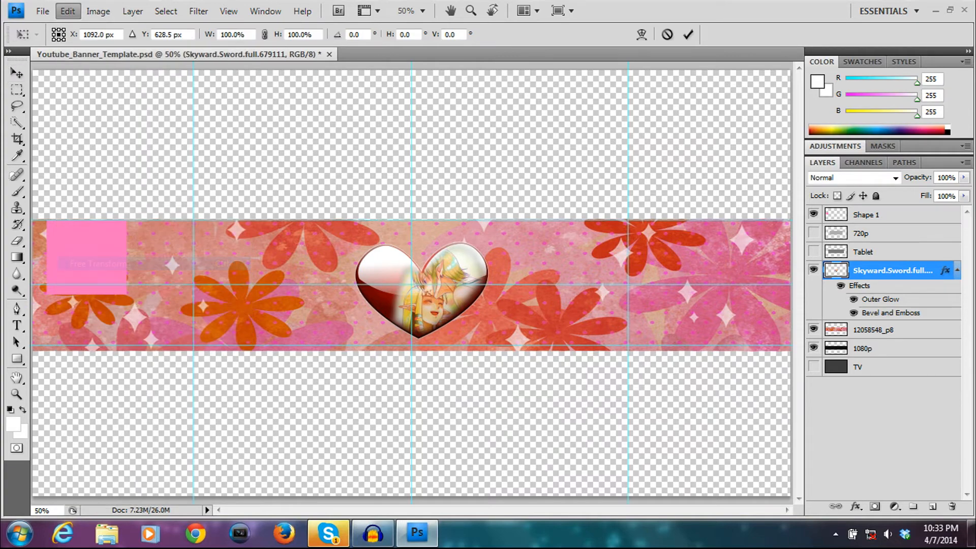
drag(501, 236, 514, 261)
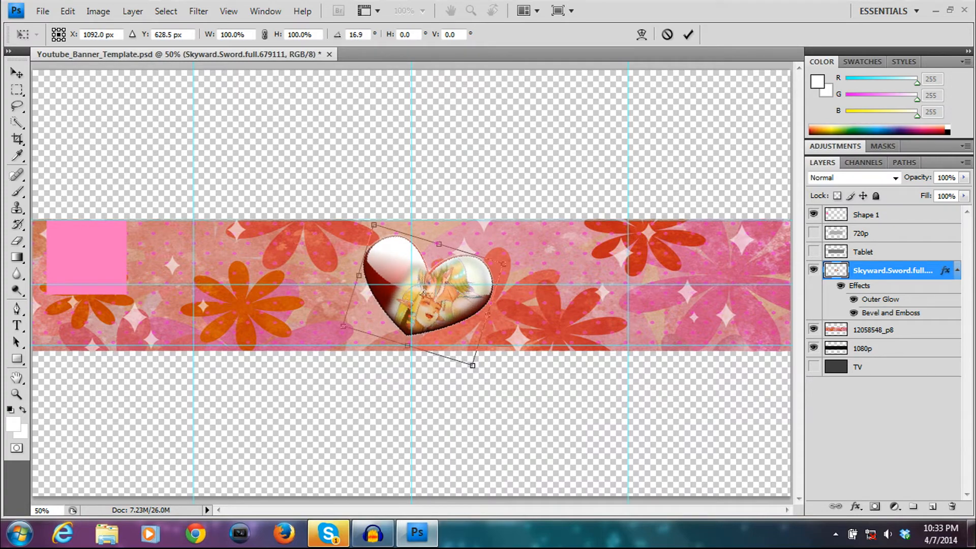
key(Return)
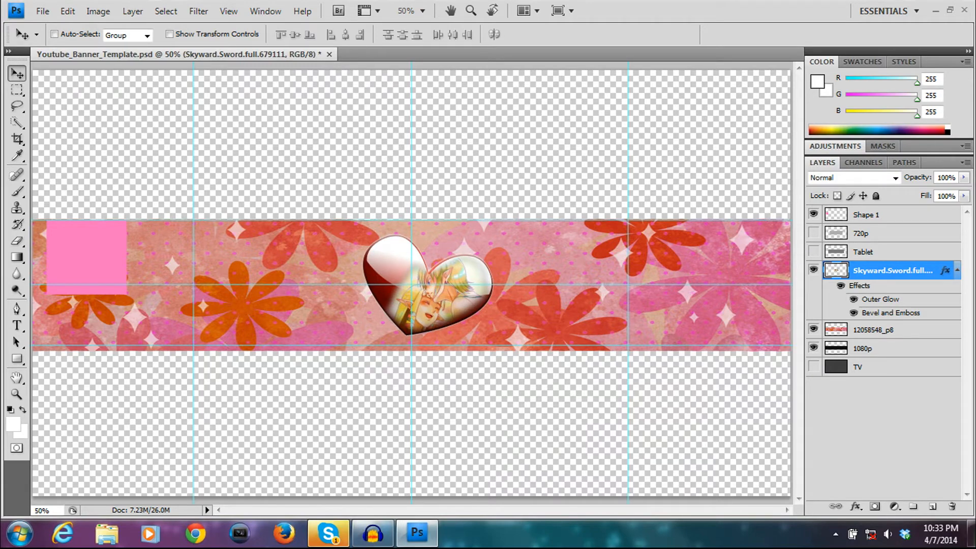
drag(428, 287, 394, 293)
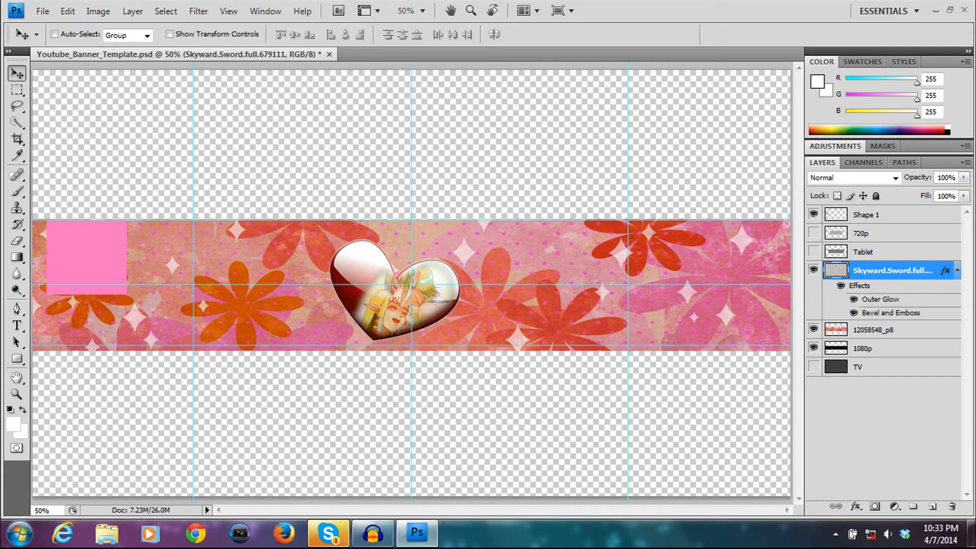
- Add the text "ViaVanille" in white 100 pt Triforce in a text box on the strip to the right of the heart
click(17, 325)
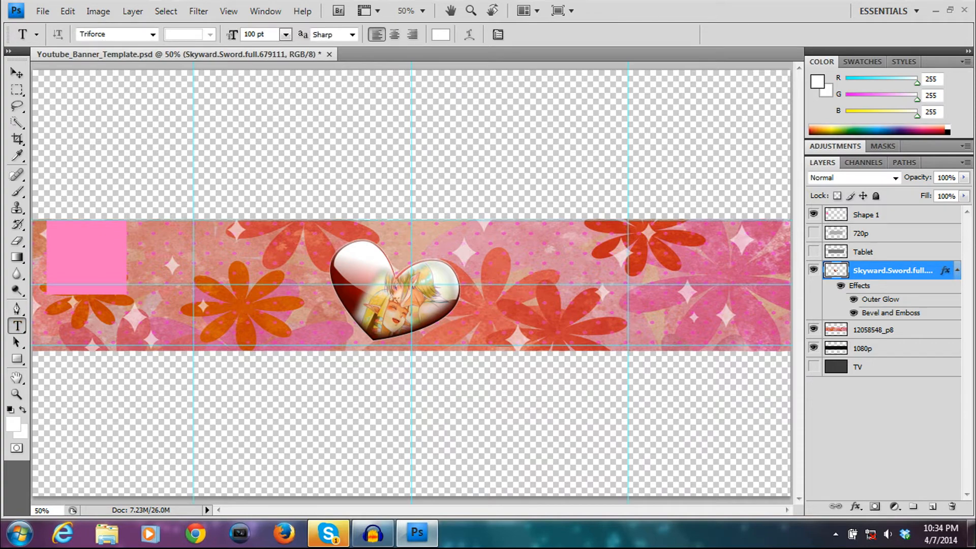
drag(483, 238, 755, 328)
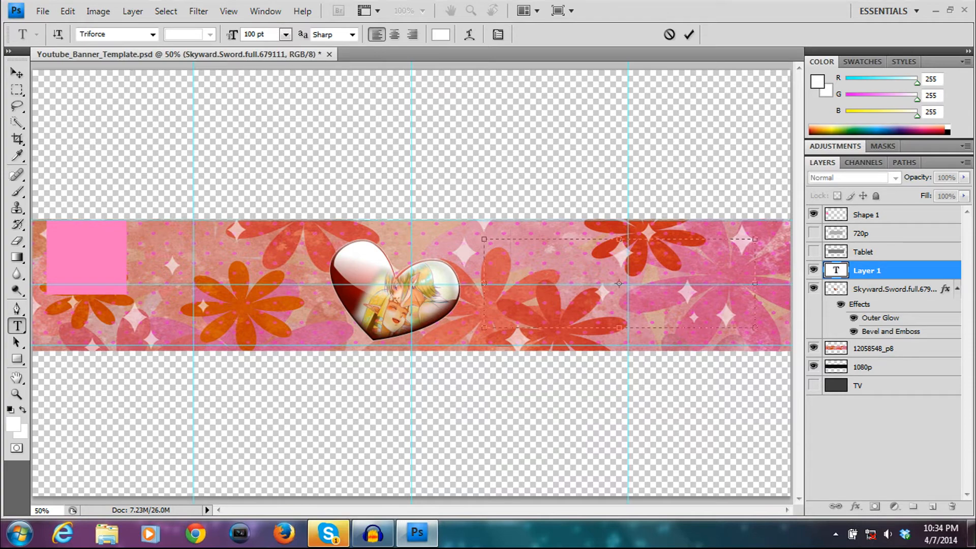
text(VIA)
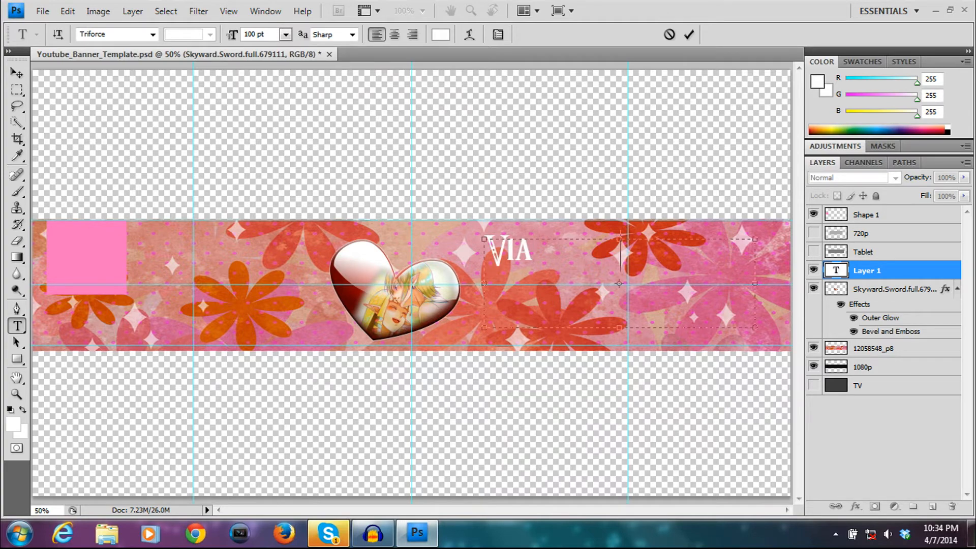
text(     VANILLE)
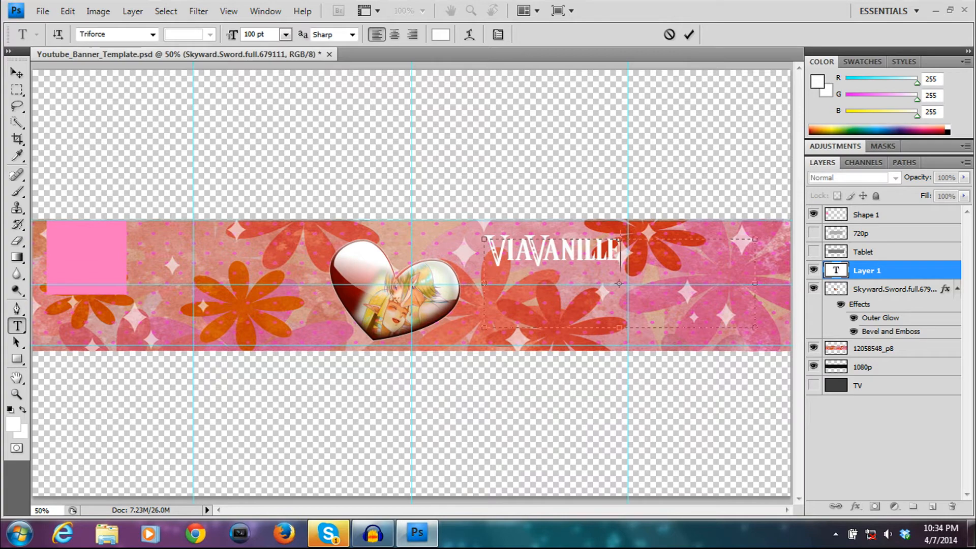
click(542, 253)
key(Left)
key(ctrl+Return)
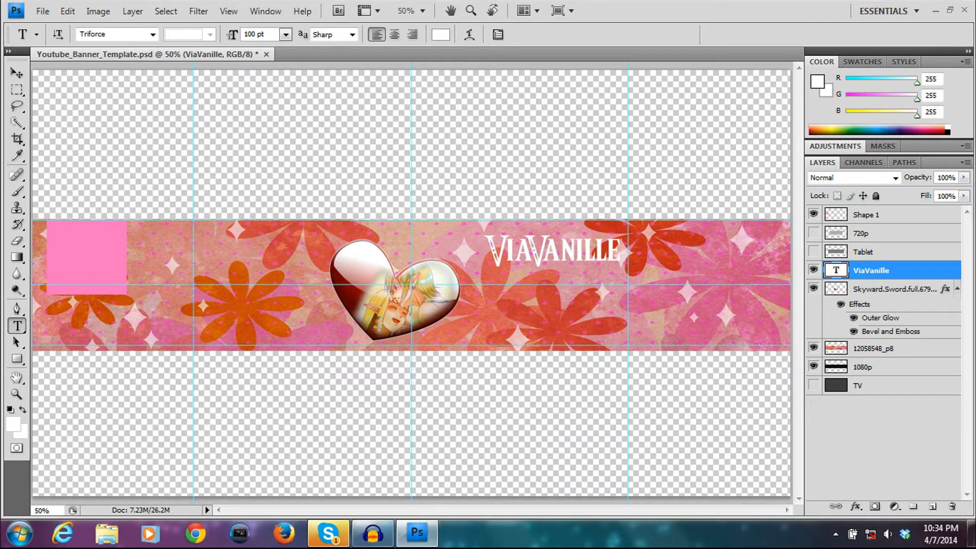
click(524, 253)
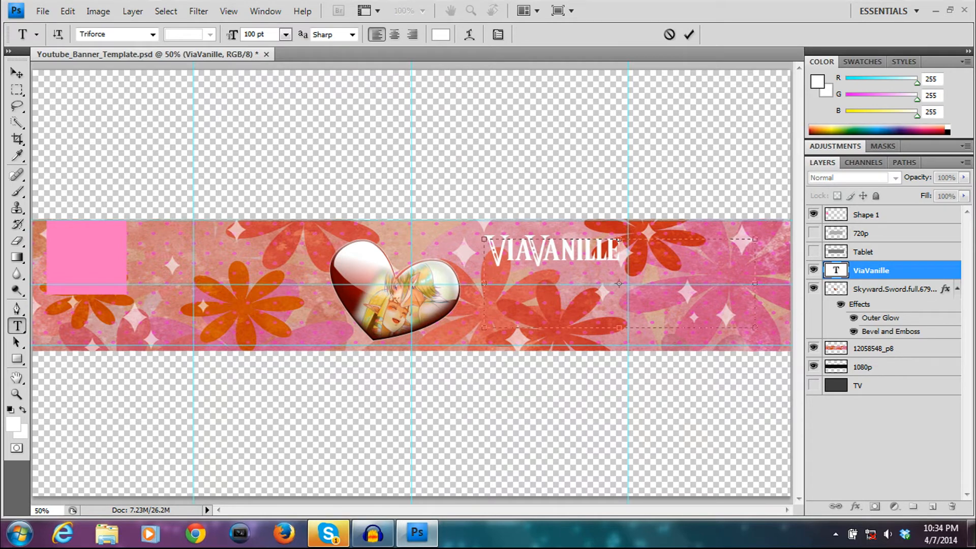
key(ctrl+Return)
click(524, 253)
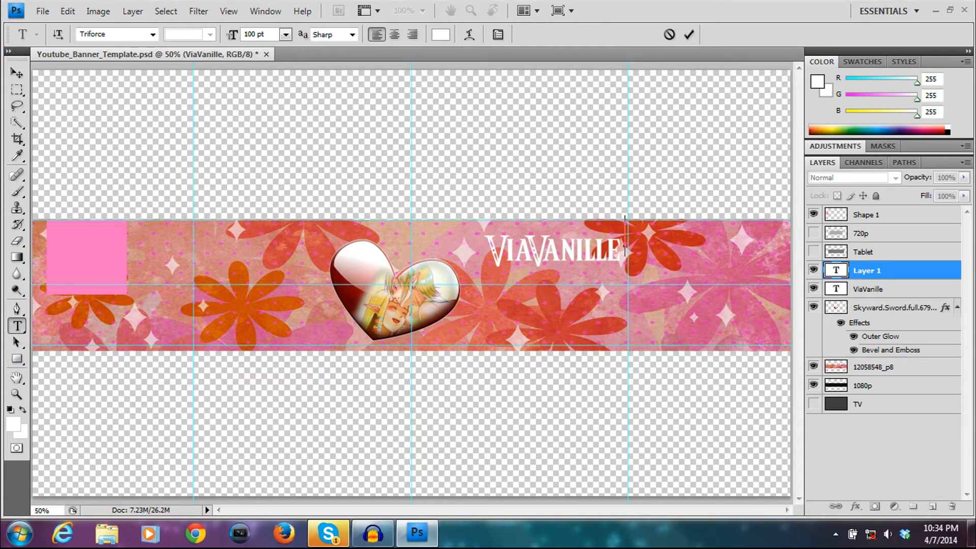
drag(869, 270, 952, 506)
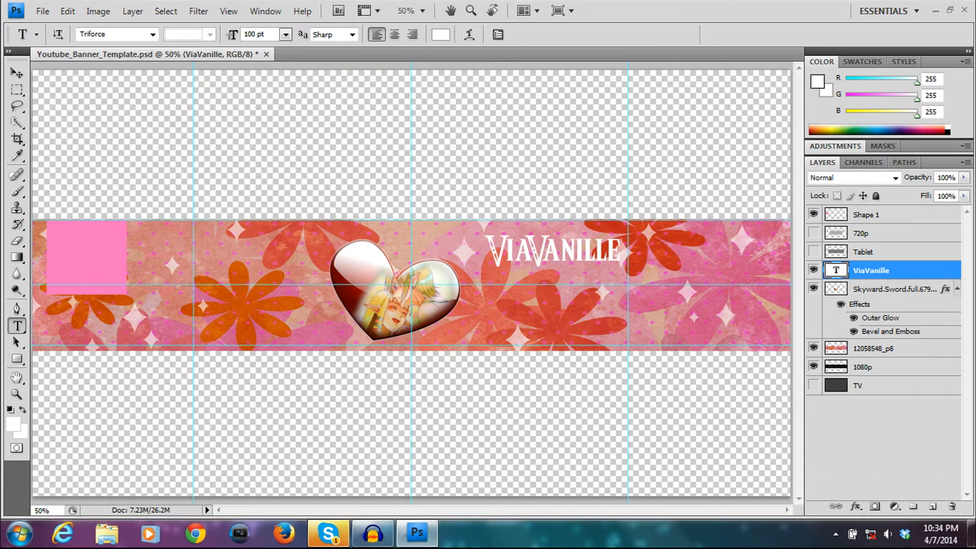
click(551, 251)
key(ctrl+a)
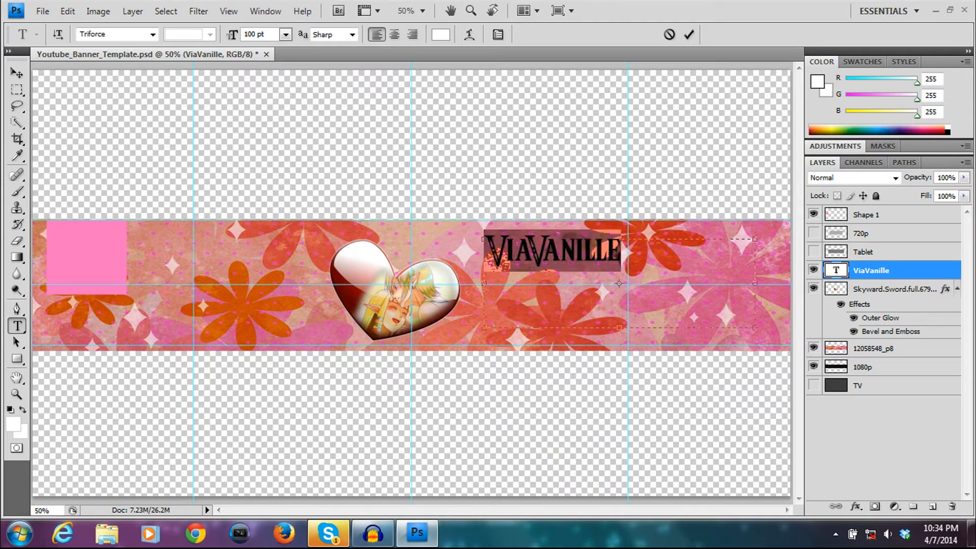
click(524, 250)
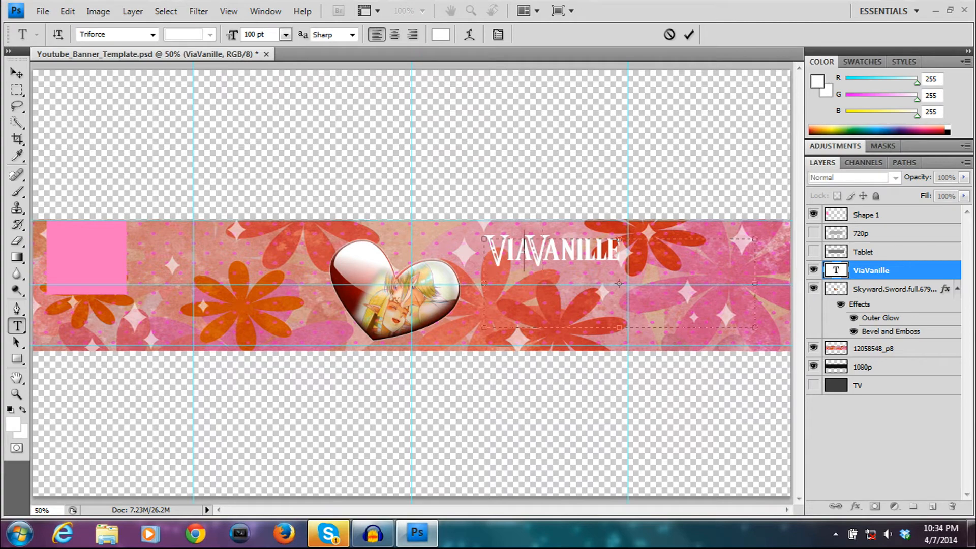
key(ctrl+Return)
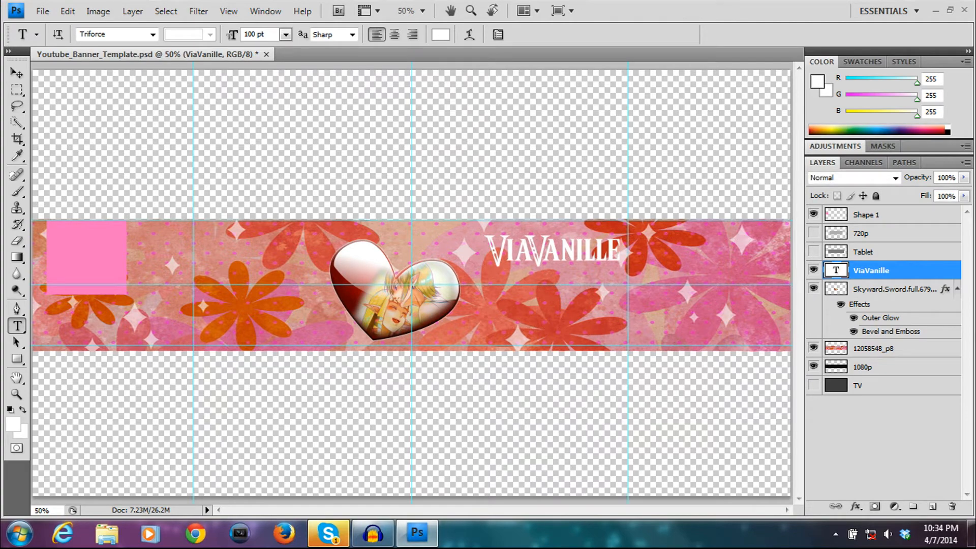
- Delete and retype the final "E" of the ViaVanille text
click(584, 251)
click(619, 250)
click(607, 251)
key(Delete)
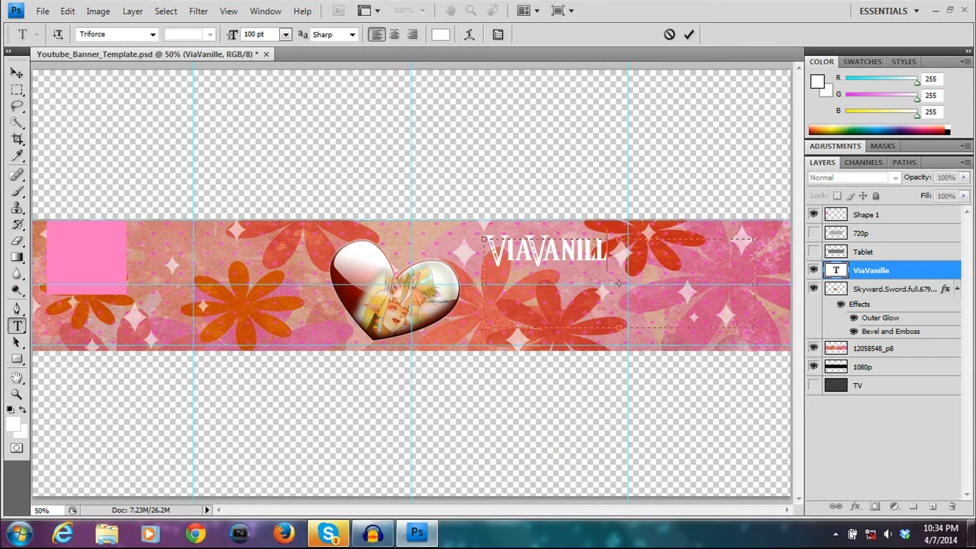
text(E)
click(607, 251)
text(R)
key(Delete)
text(E)
- Select all the letters of the ViaVanille text, starting from its end
key(shift+Left)
key(shift+Left)
key(shift+Left)
key(shift+Left)
key(shift+Left)
key(shift+Left)
key(shift+Left)
key(shift+Left)
key(shift+Left)
key(shift+Left)
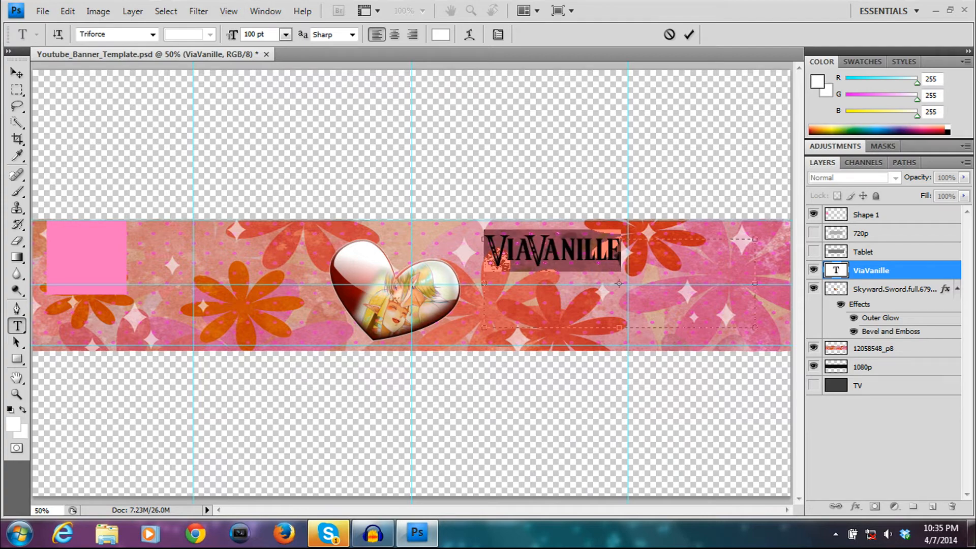
click(328, 533)
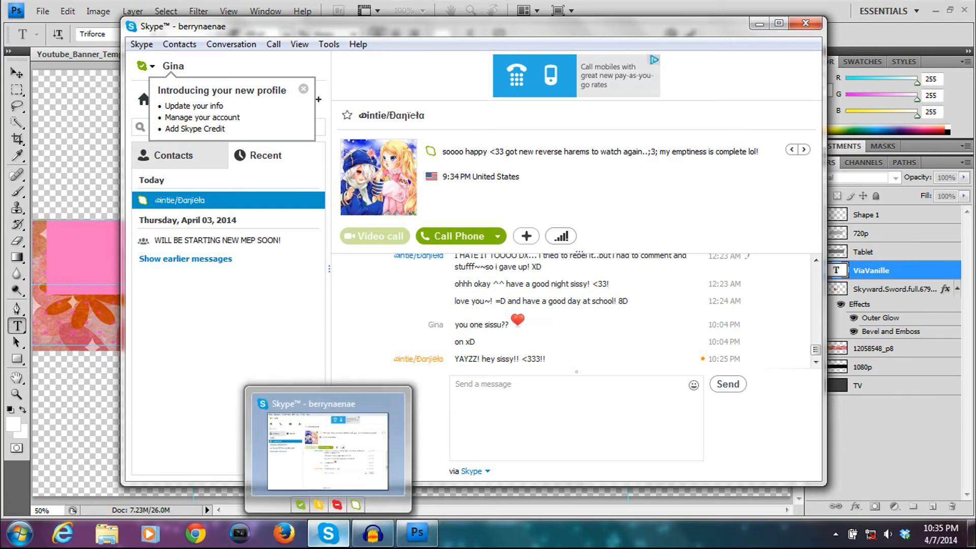
click(328, 533)
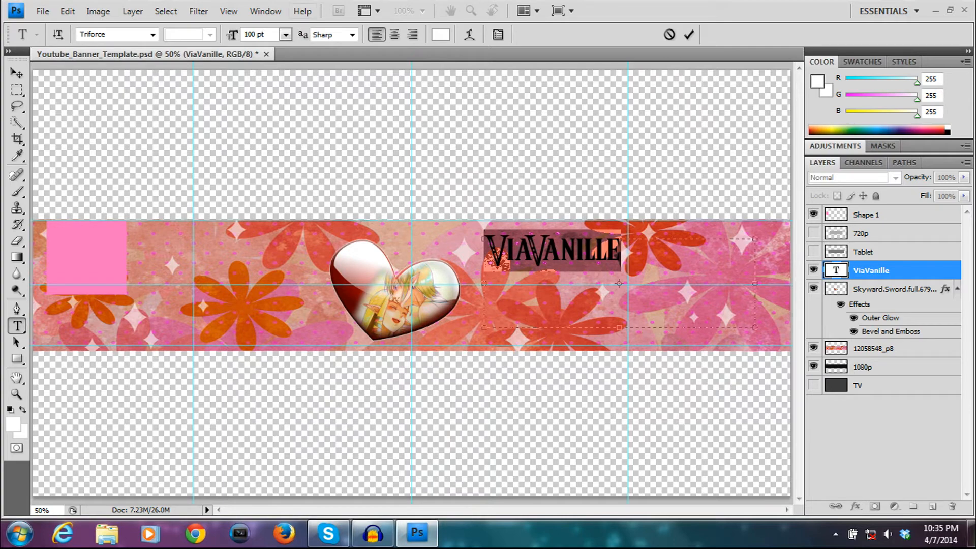
- Set the selected ViaVanille text to 150 pt and move it right and down to the vertical middle of the floral strip
drag(256, 34, 241, 33)
text(150)
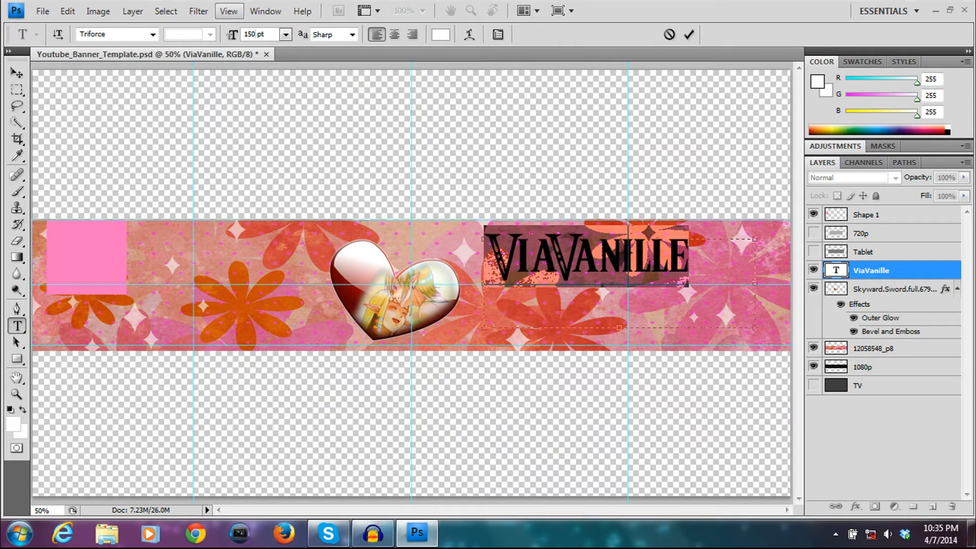
click(600, 258)
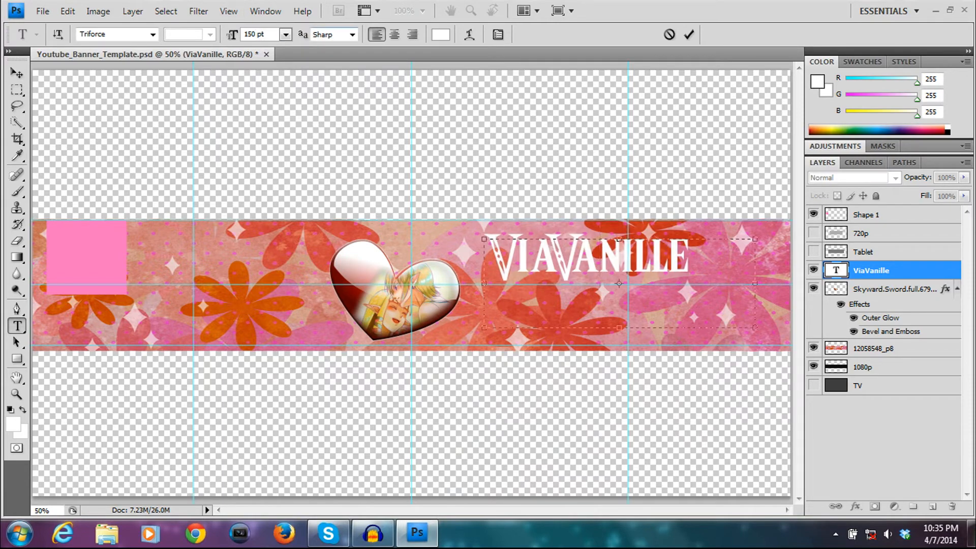
click(17, 73)
drag(589, 258, 624, 277)
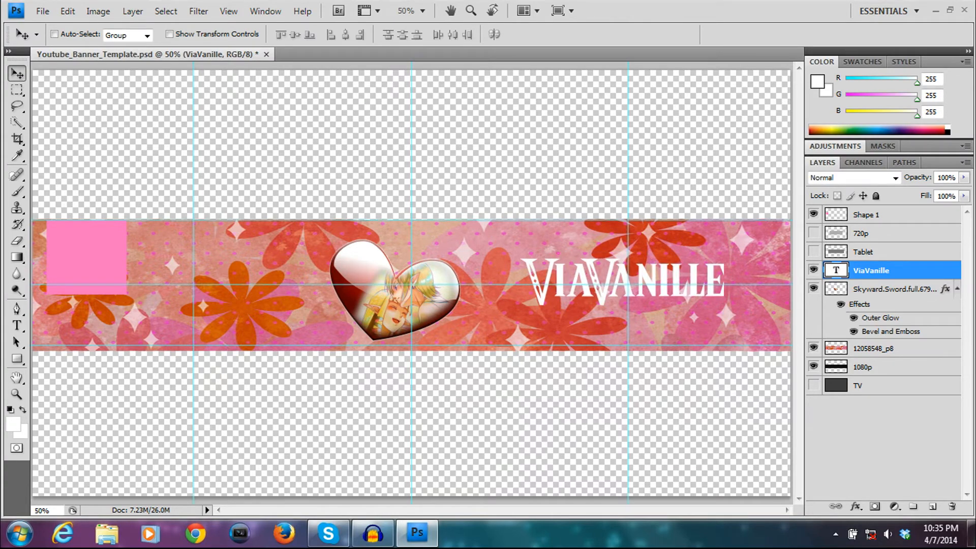
key(t)
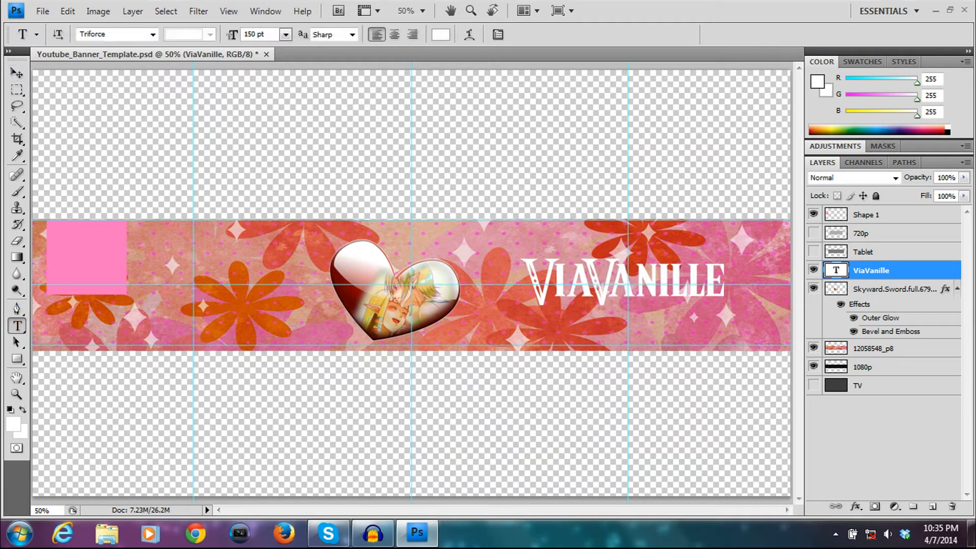
click(637, 282)
key(ctrl+a)
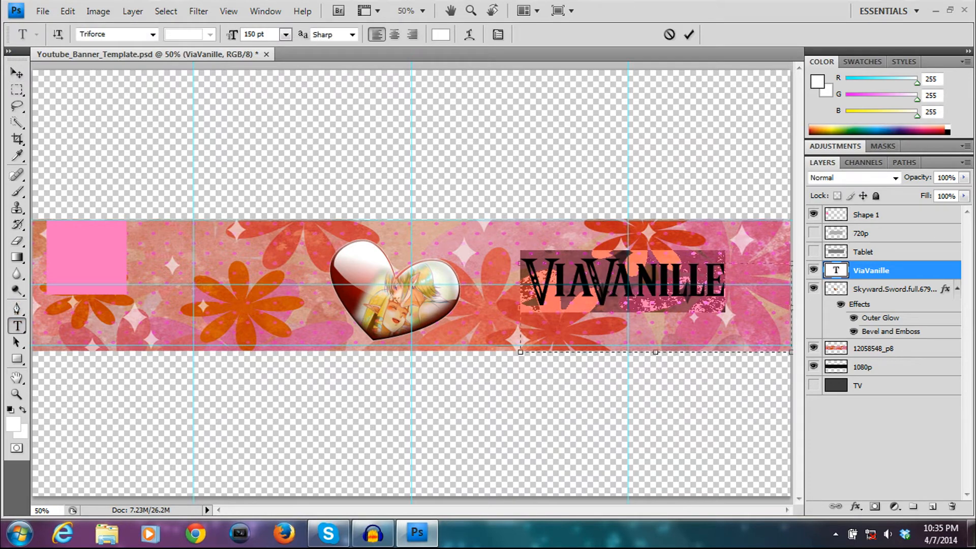
click(469, 34)
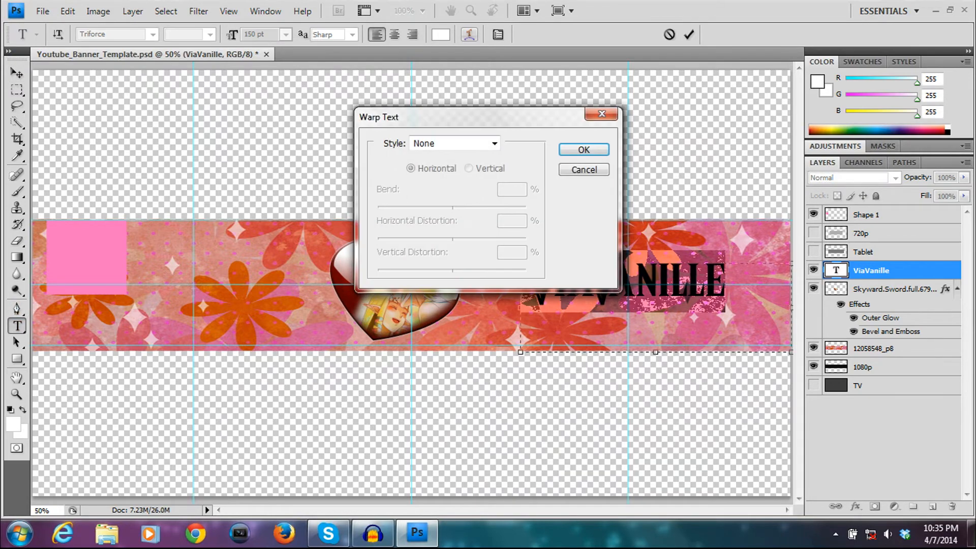
click(494, 143)
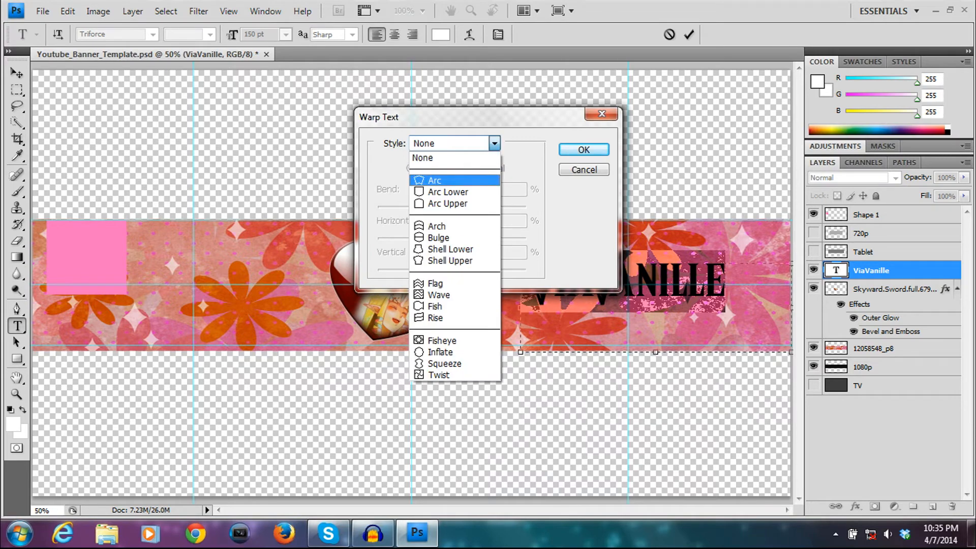
click(435, 181)
drag(457, 117, 299, 127)
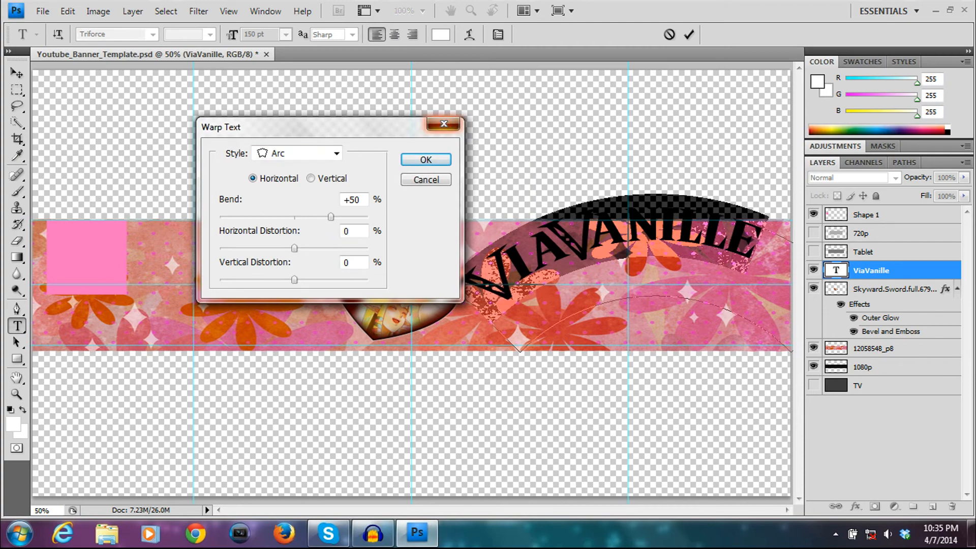
click(444, 123)
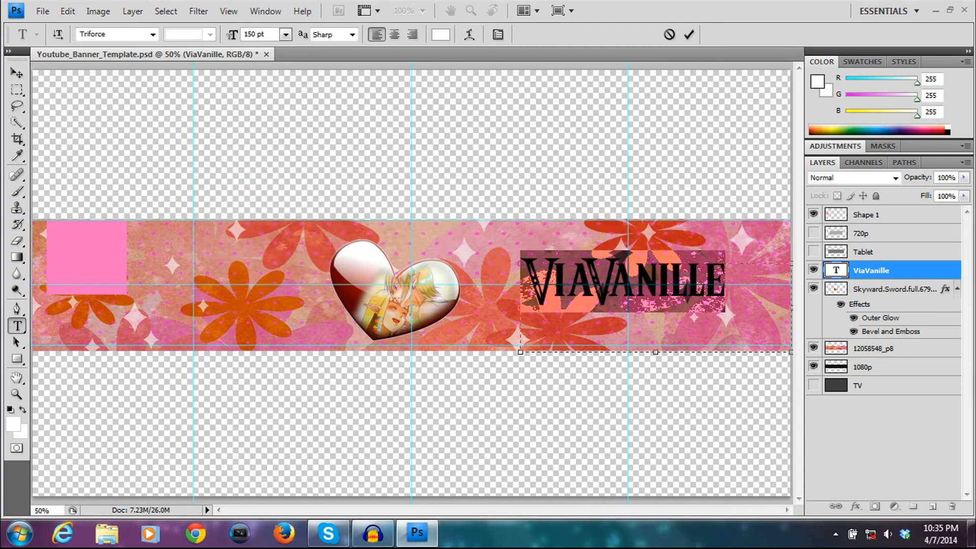
click(580, 282)
double_click(581, 282)
click(609, 283)
double_click(608, 282)
click(581, 282)
double_click(581, 283)
click(580, 283)
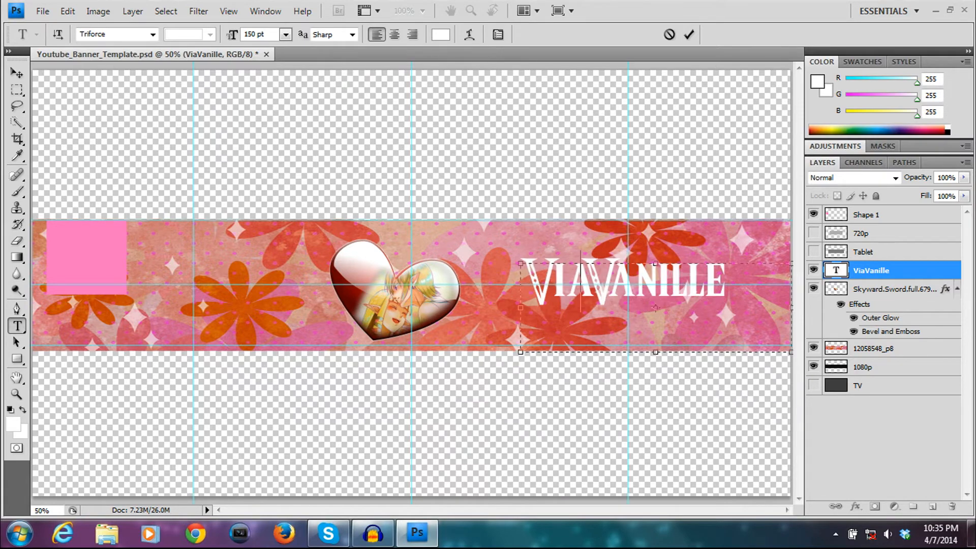
- Warp the ViaVanille text with the horizontal Arc style at +17% bend and commit the text edit
click(468, 34)
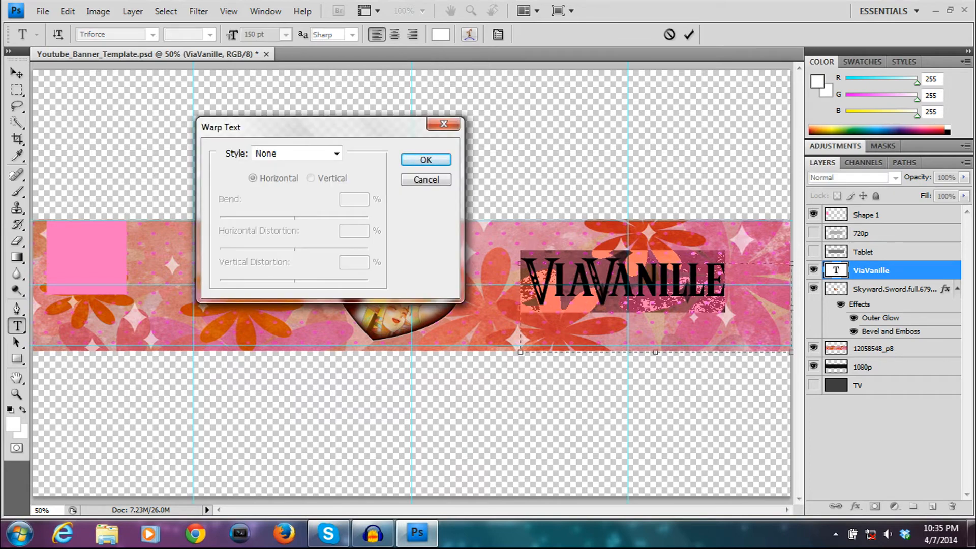
click(336, 153)
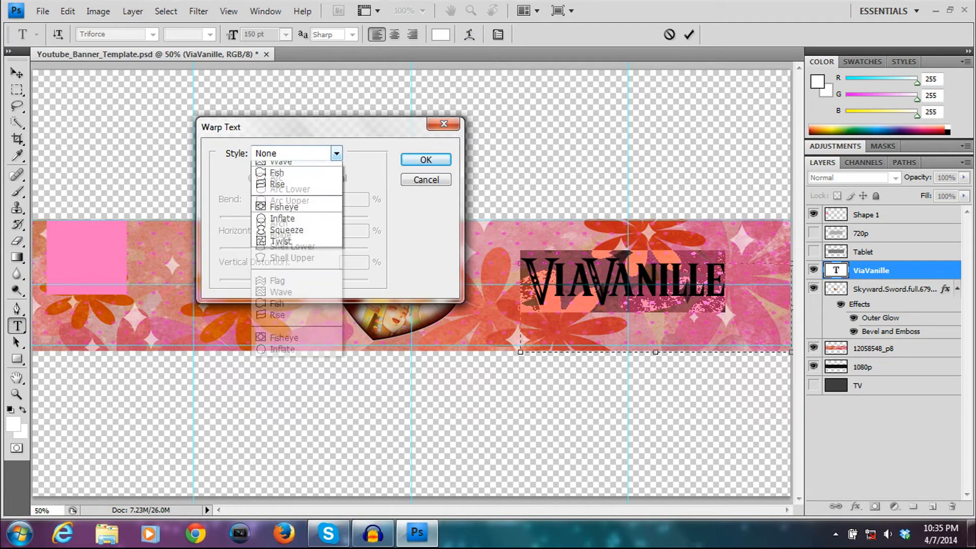
click(277, 191)
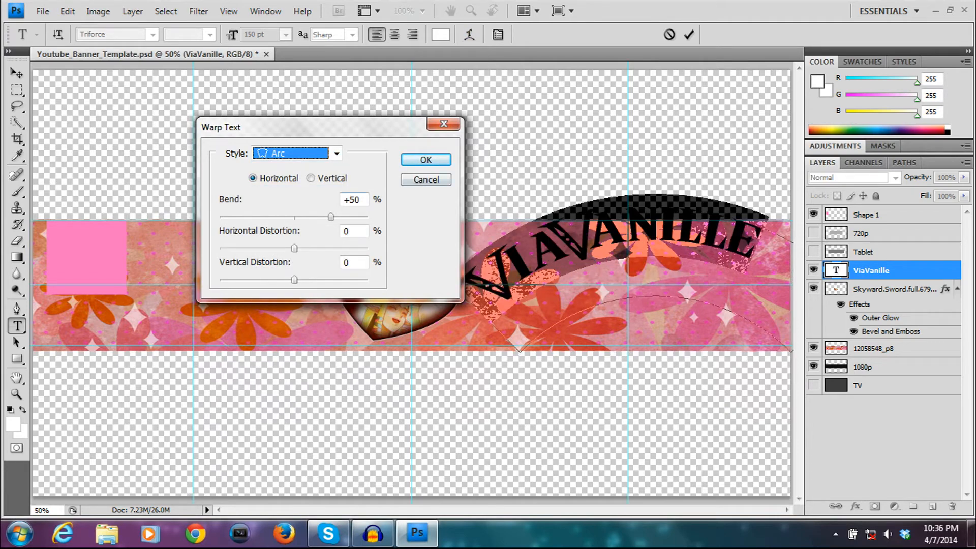
drag(330, 217, 305, 217)
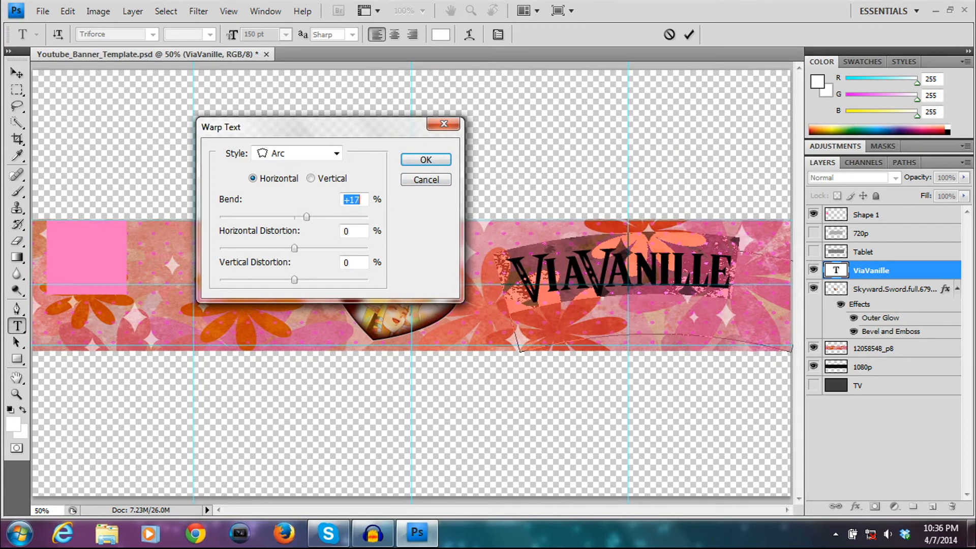
key(Return)
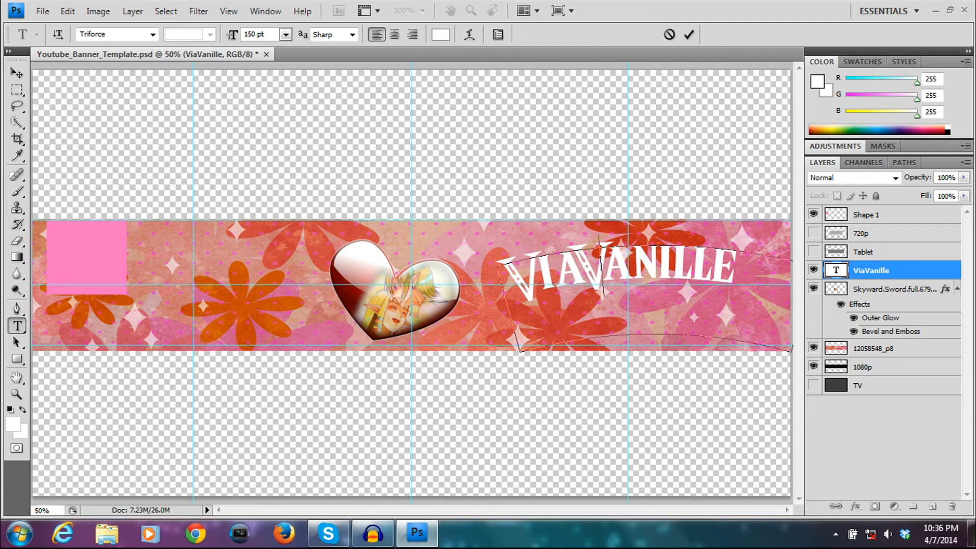
click(865, 252)
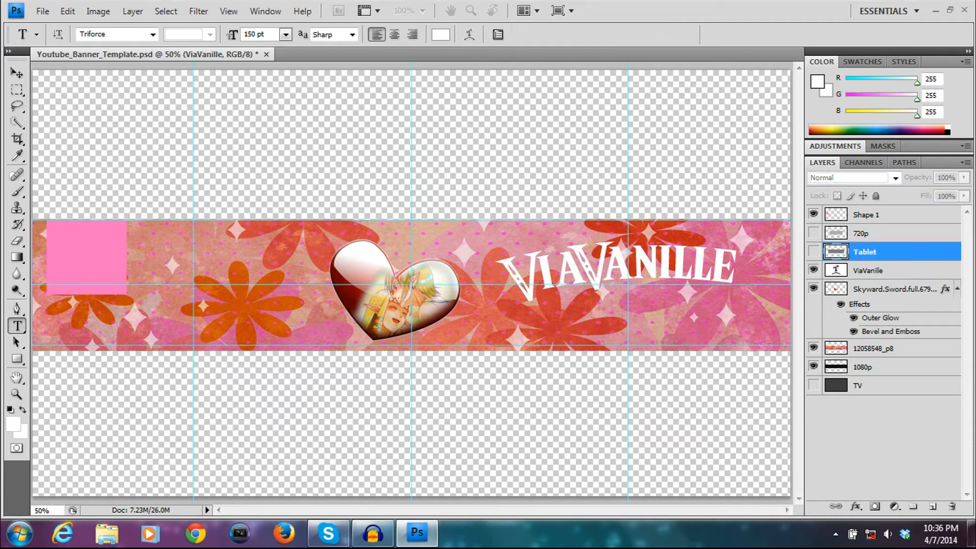
- Duplicate the warped ViaVanille text layer and make the copy the active layer
click(869, 271)
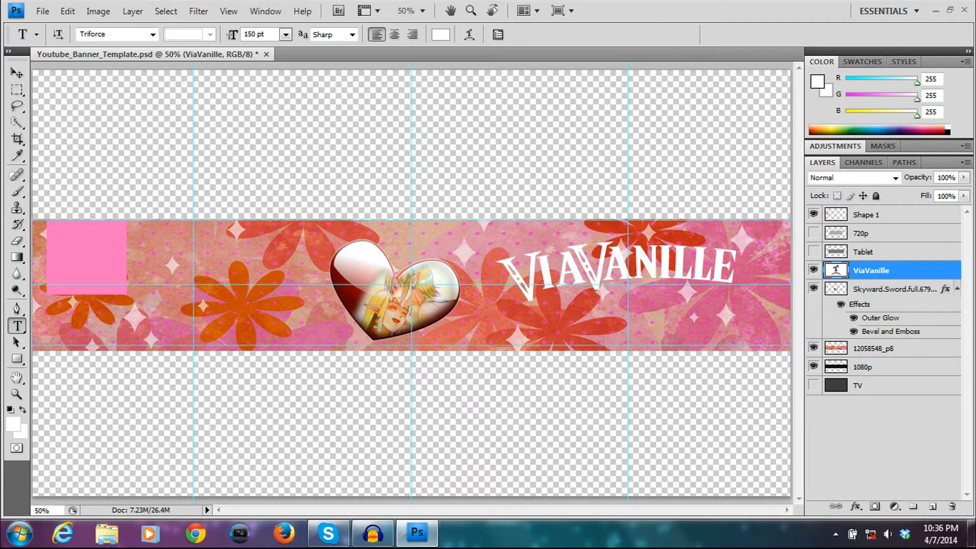
drag(869, 270, 932, 506)
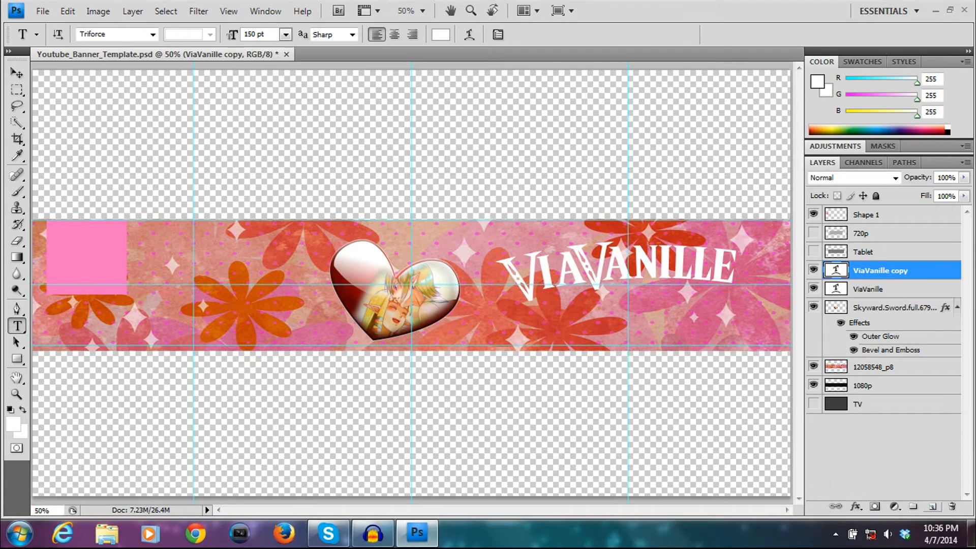
click(887, 289)
click(887, 270)
- Recolour all the text of the upper ViaVanille copy light blue, #64def8
double_click(836, 270)
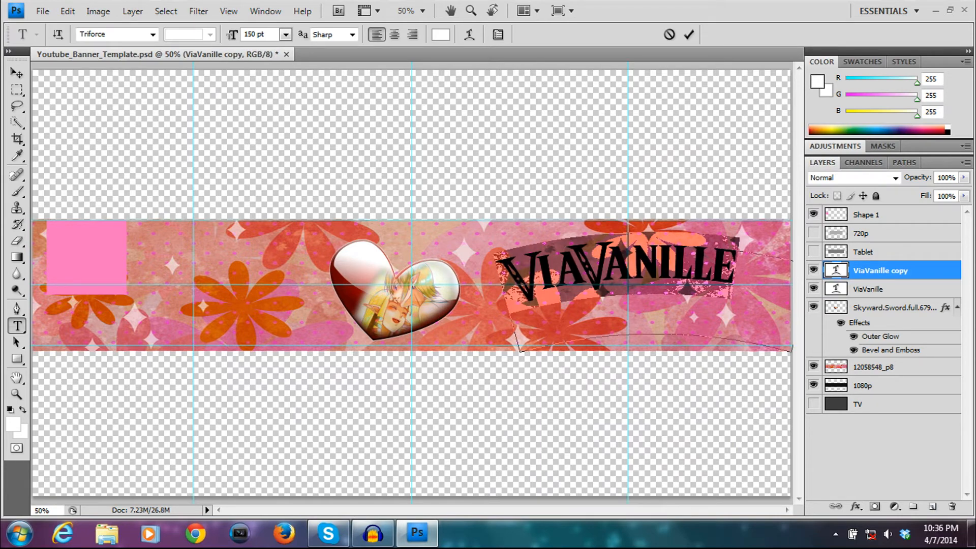
click(13, 424)
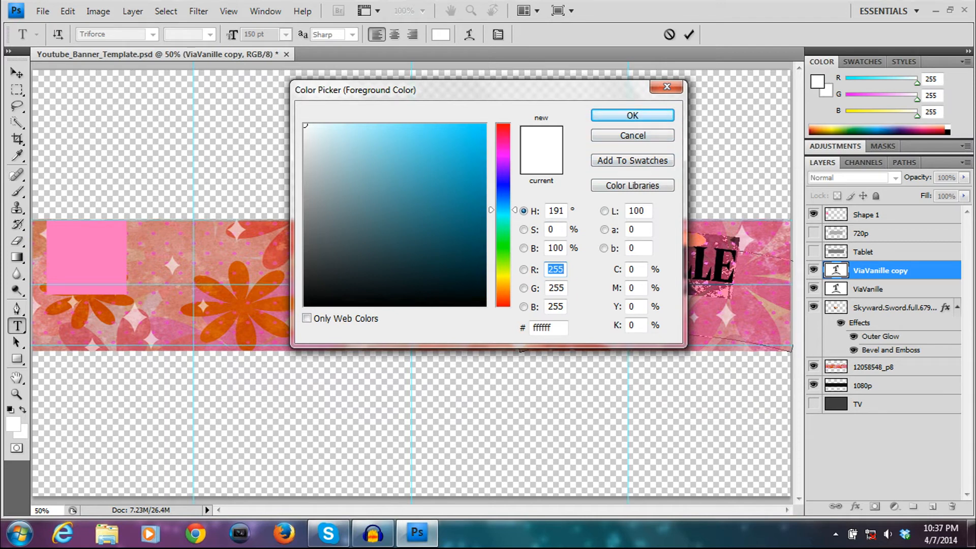
click(412, 129)
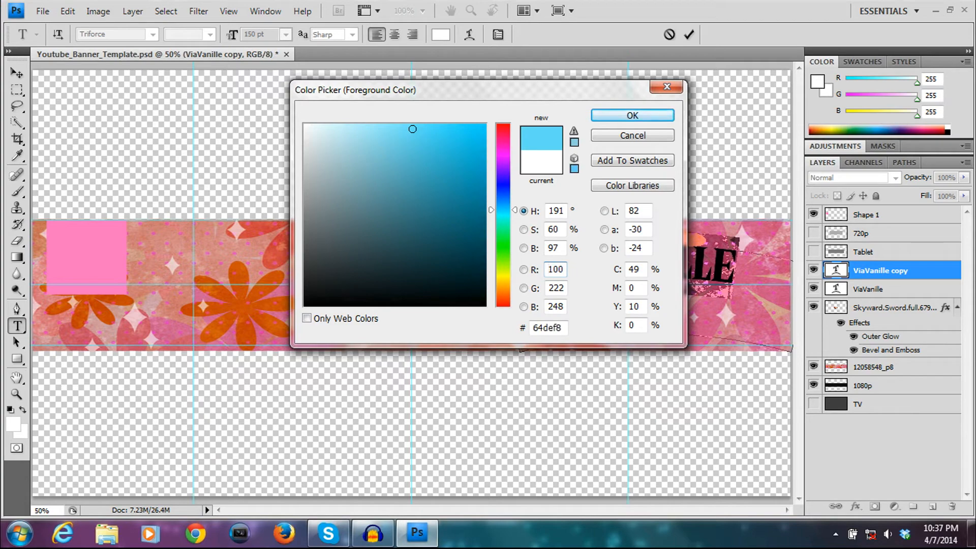
key(Return)
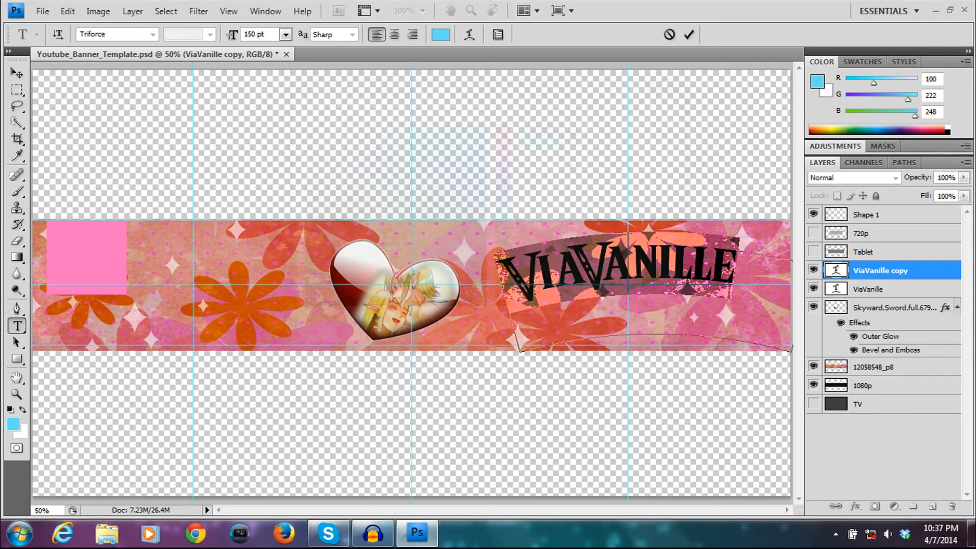
key(ctrl+Return)
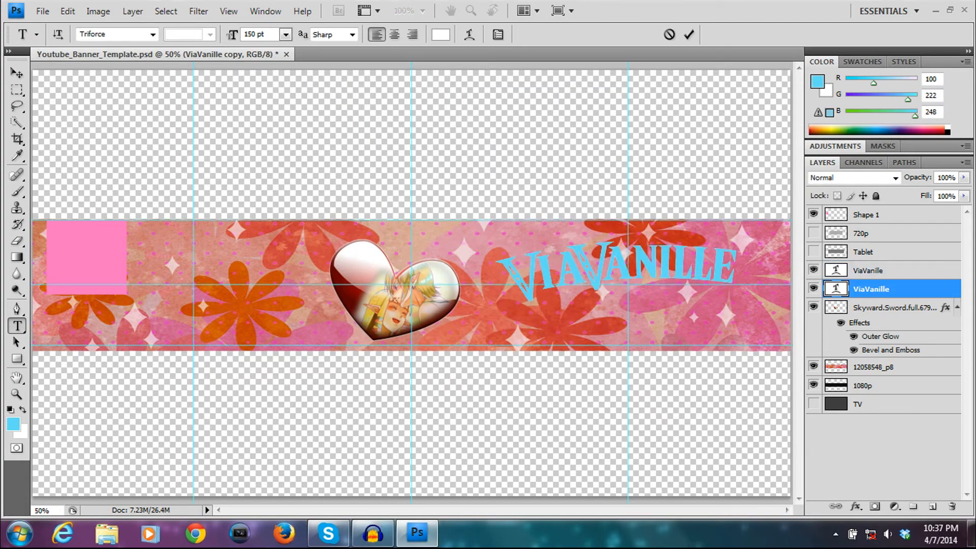
- Hide the upper light blue ViaVanille layer and select the white ViaVanille layer beneath it
double_click(617, 269)
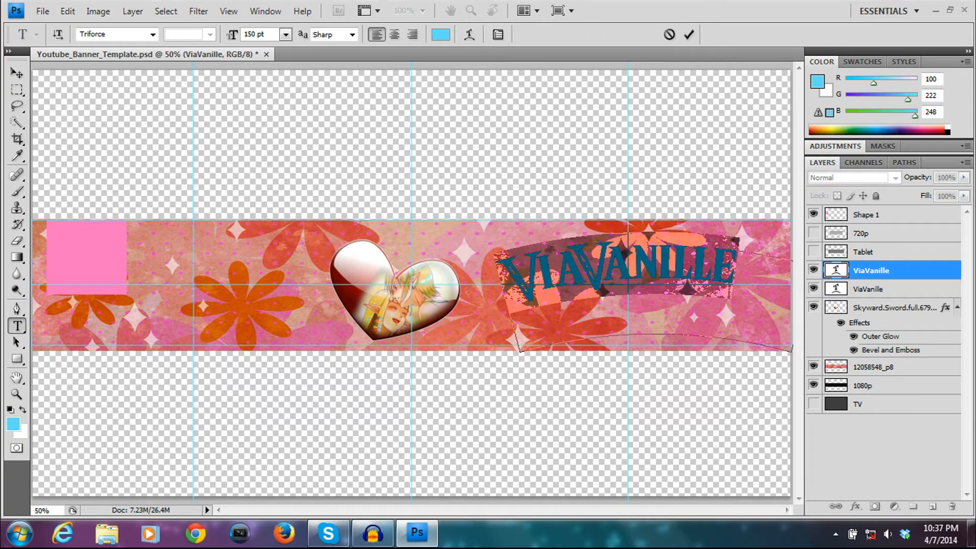
click(871, 289)
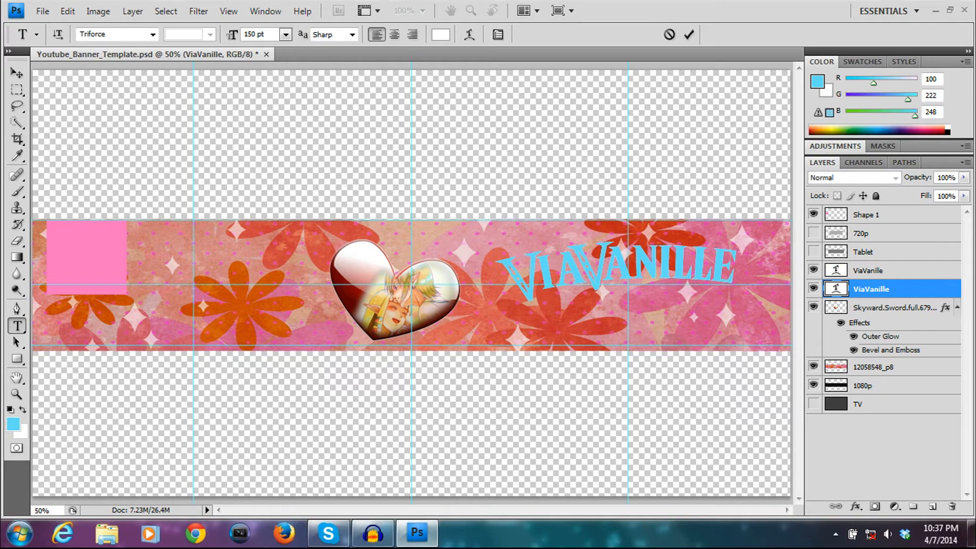
click(871, 271)
click(814, 270)
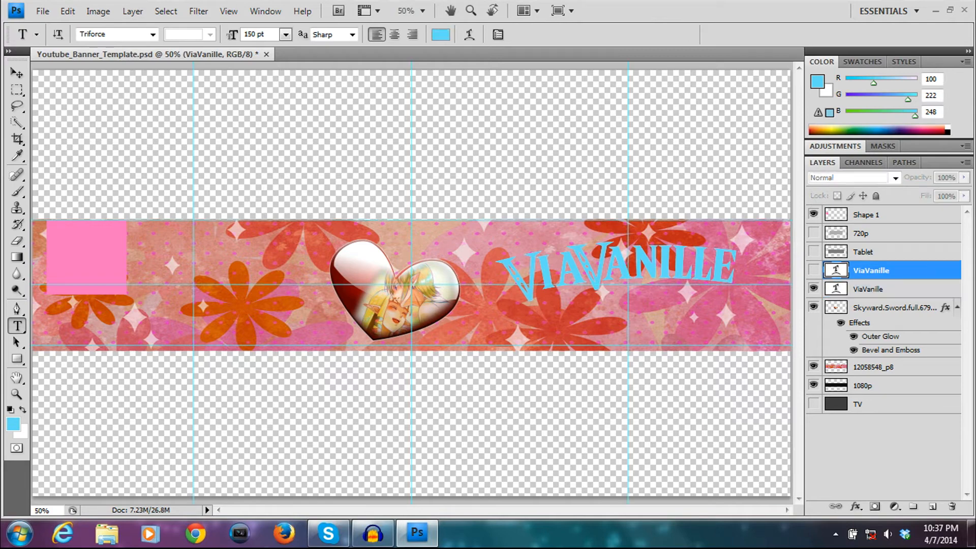
click(871, 289)
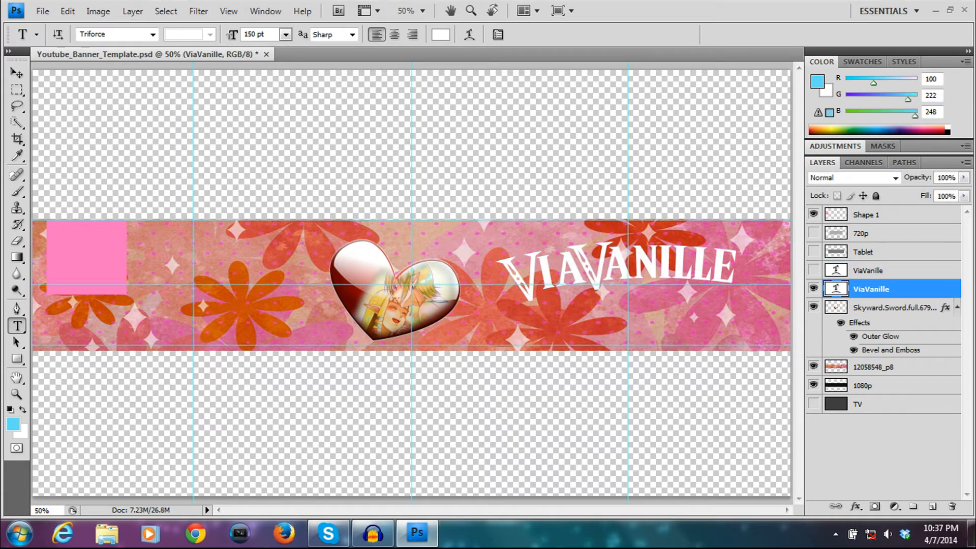
- Recolour all the text of the lower ViaVanille layer coral orange, #f88064
click(602, 270)
key(ctrl+a)
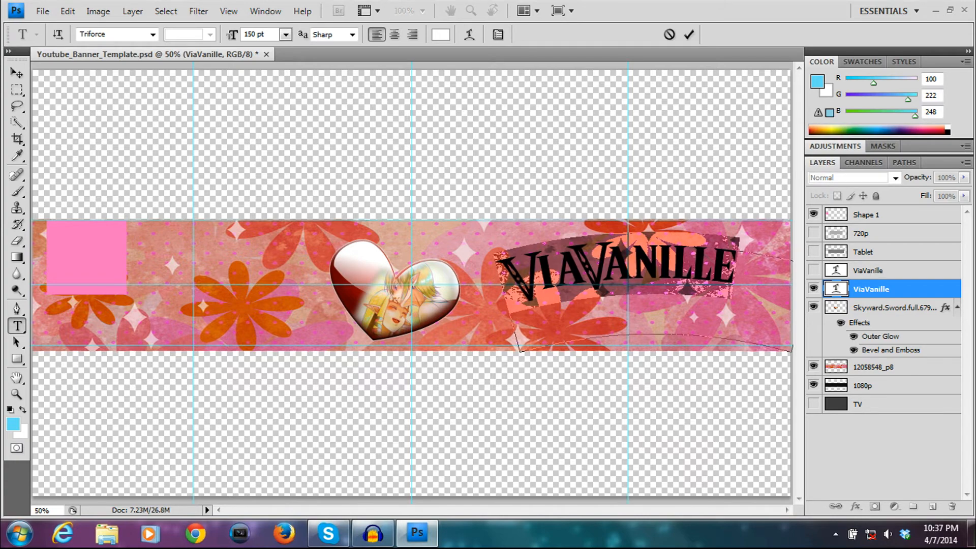
click(13, 424)
key(ctrl+v)
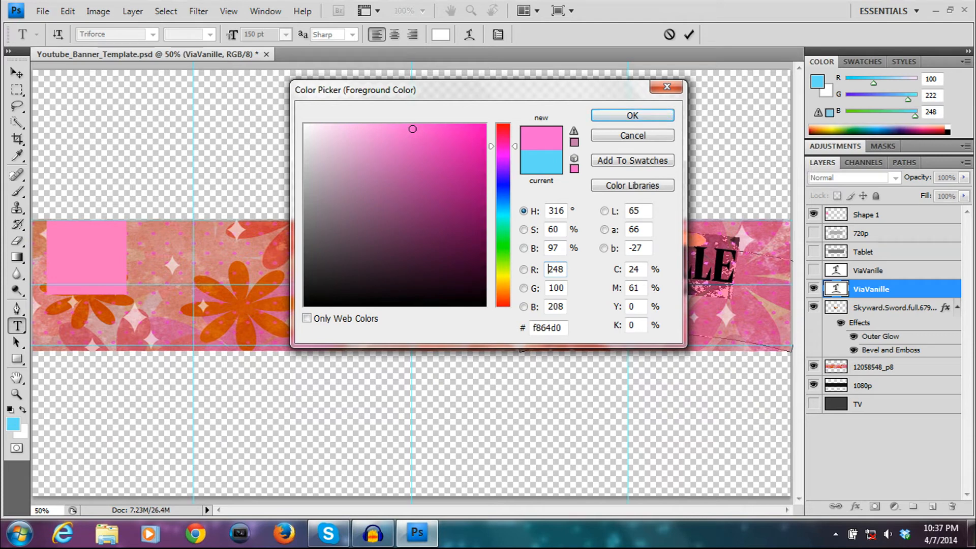
key(ctrl+v)
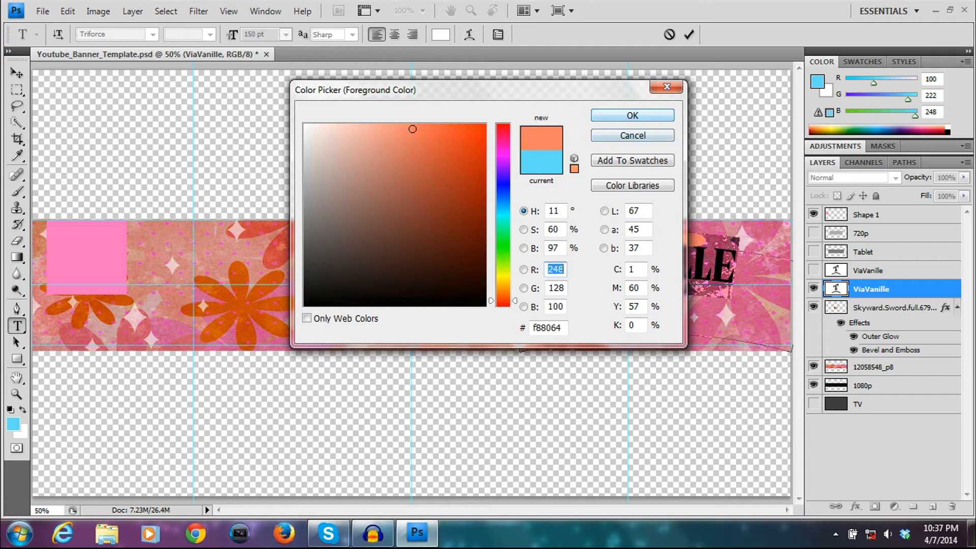
key(Return)
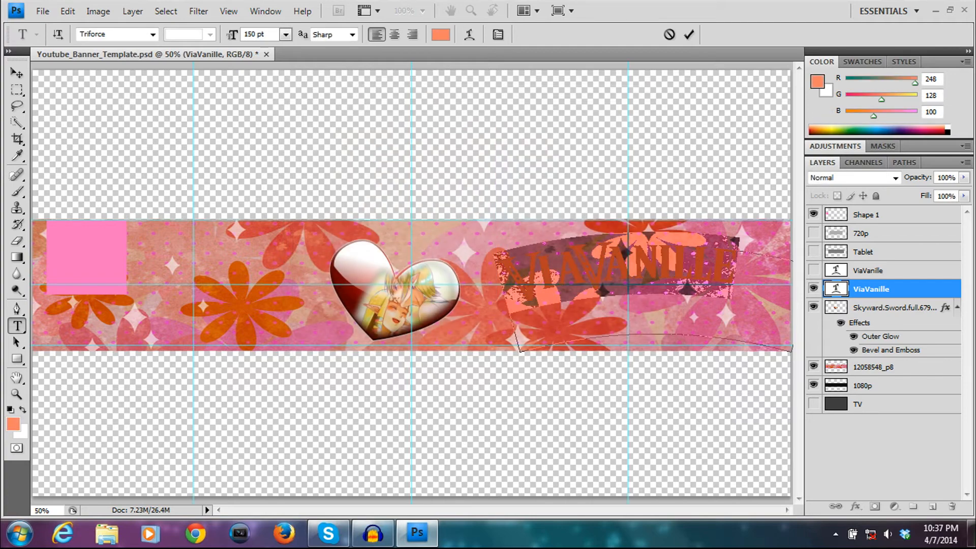
- Show the light blue ViaVanille layer again and rasterize both ViaVanille text layers
click(813, 269)
click(871, 270)
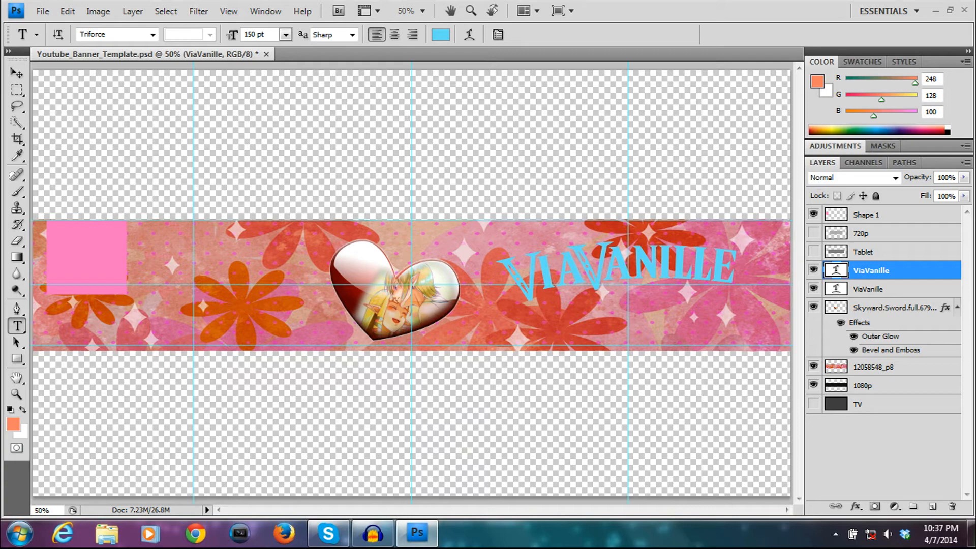
right_click(895, 270)
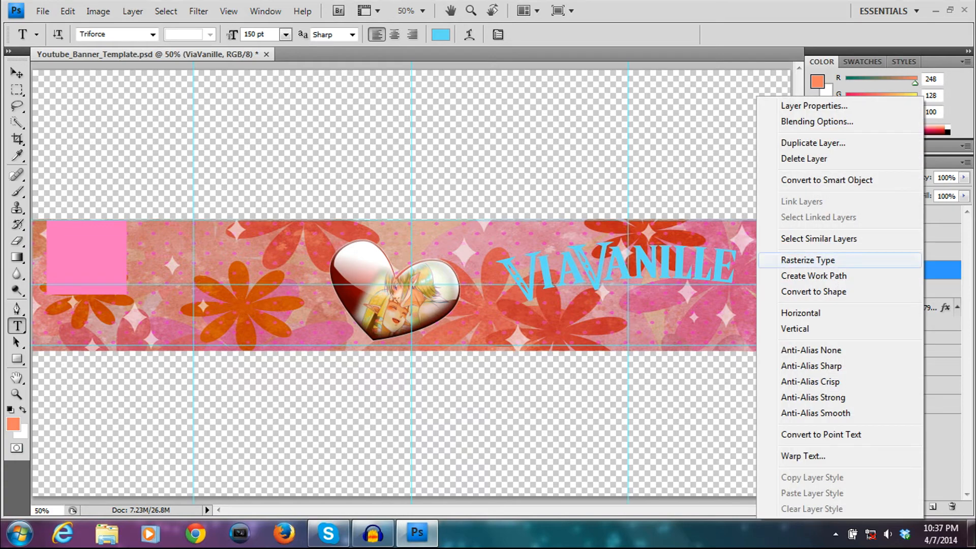
click(833, 260)
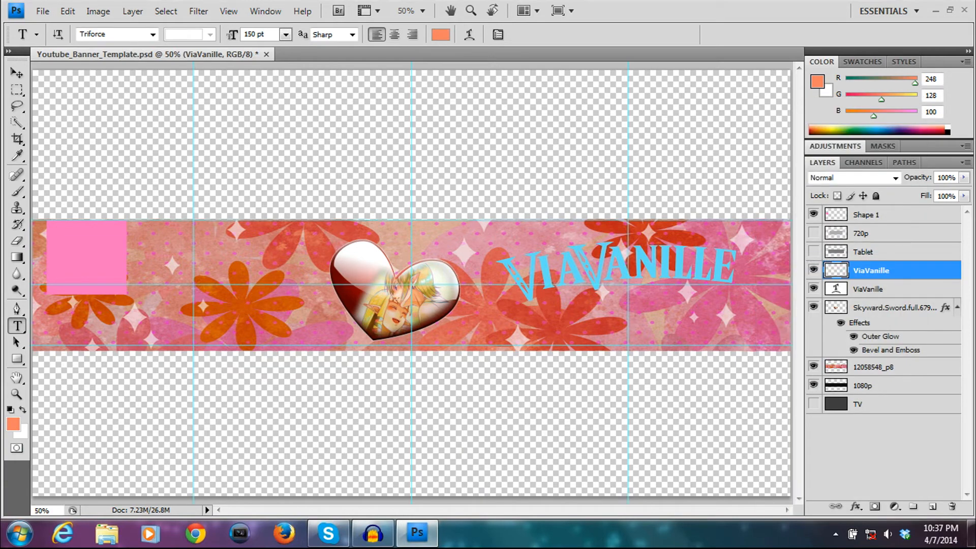
click(882, 289)
right_click(882, 289)
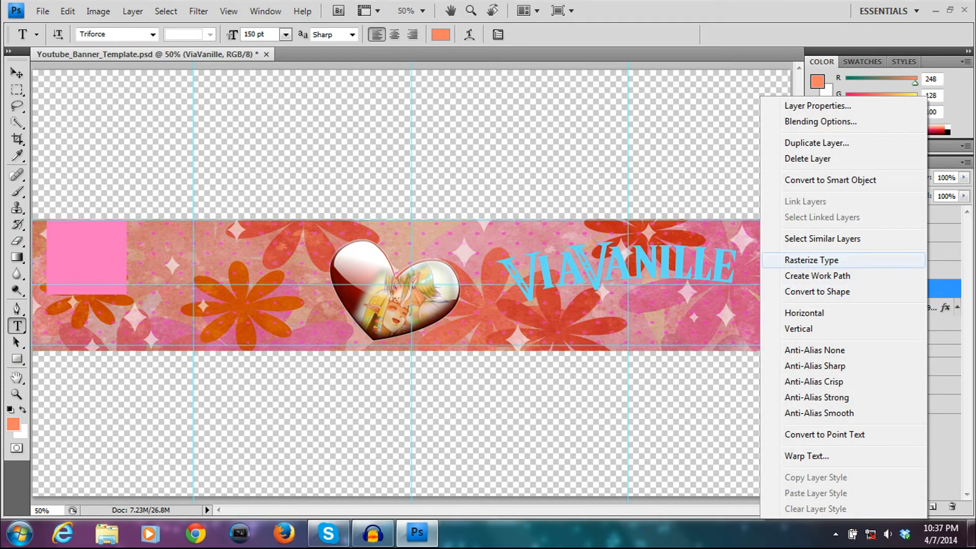
click(813, 259)
- Choose the Eraser and make the upper, light blue ViaVanille layer active
key(e)
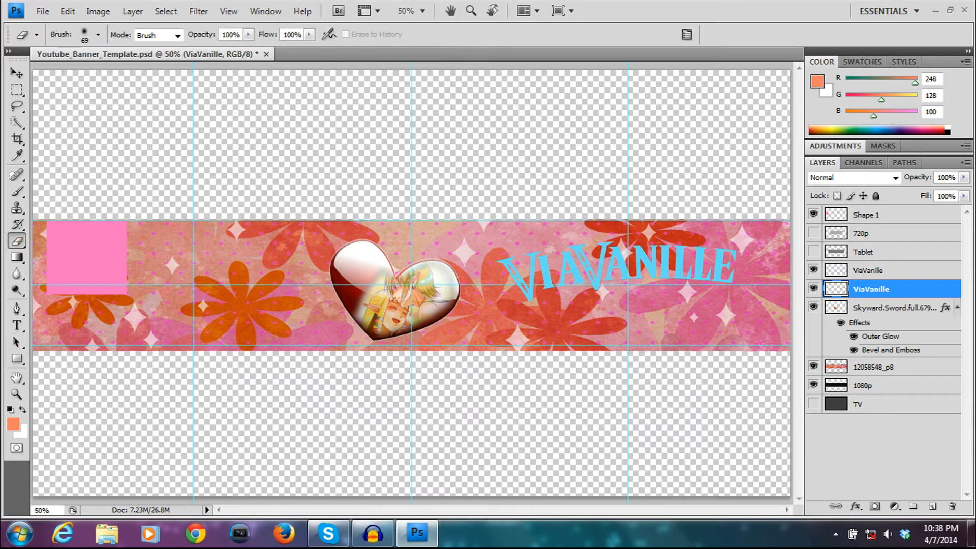
click(881, 270)
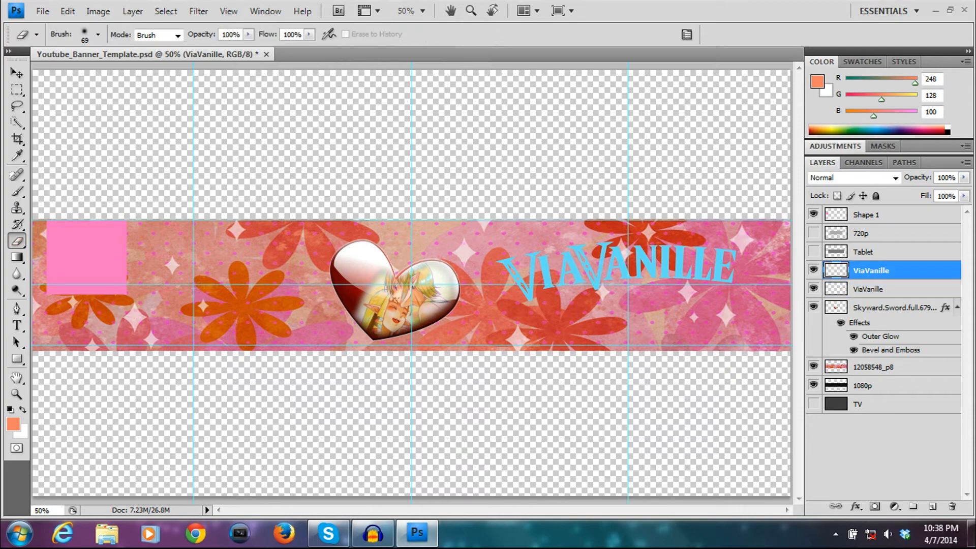
click(881, 288)
click(882, 270)
- Try erasing the lower part of the light blue ViaVanille letters with a soft 149 px eraser at 0% hardness
right_click(555, 291)
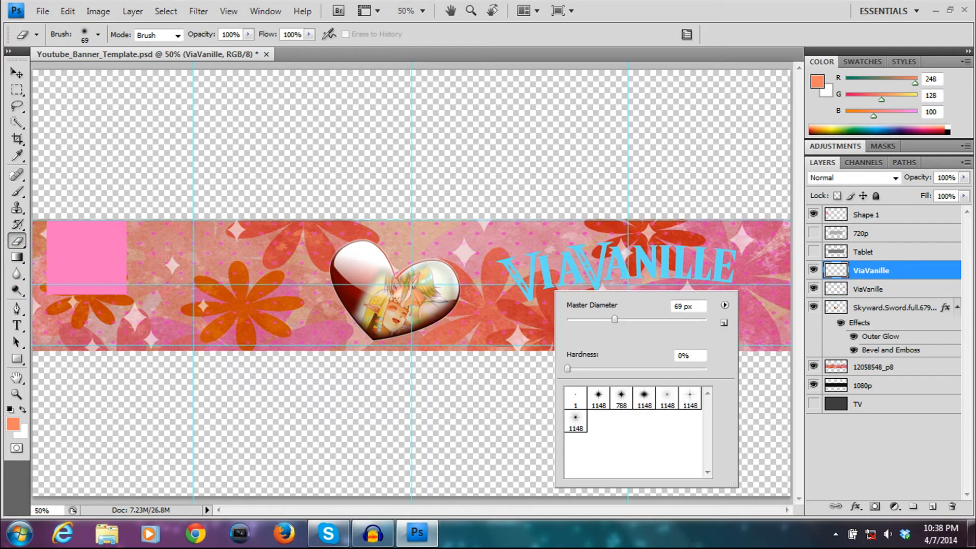
drag(615, 319, 654, 319)
key(Return)
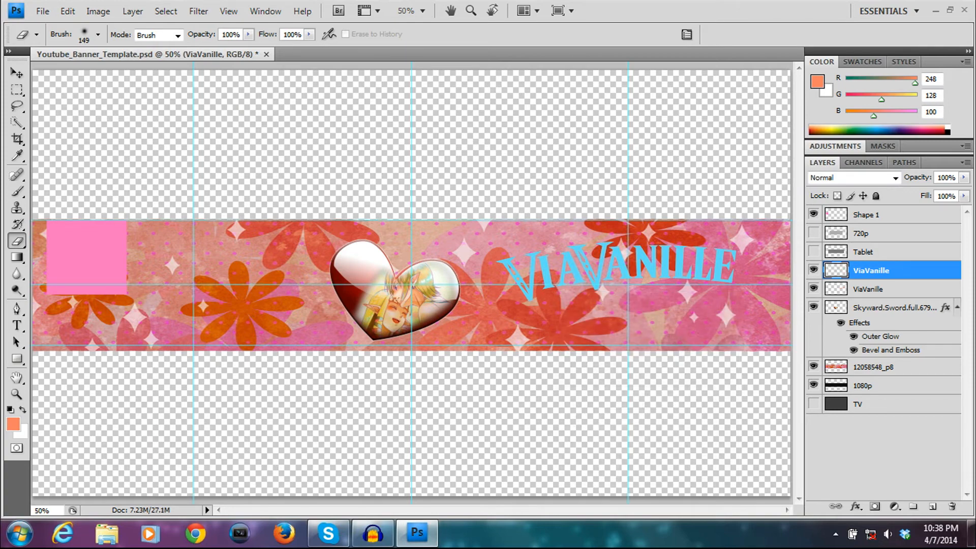
drag(736, 294, 538, 302)
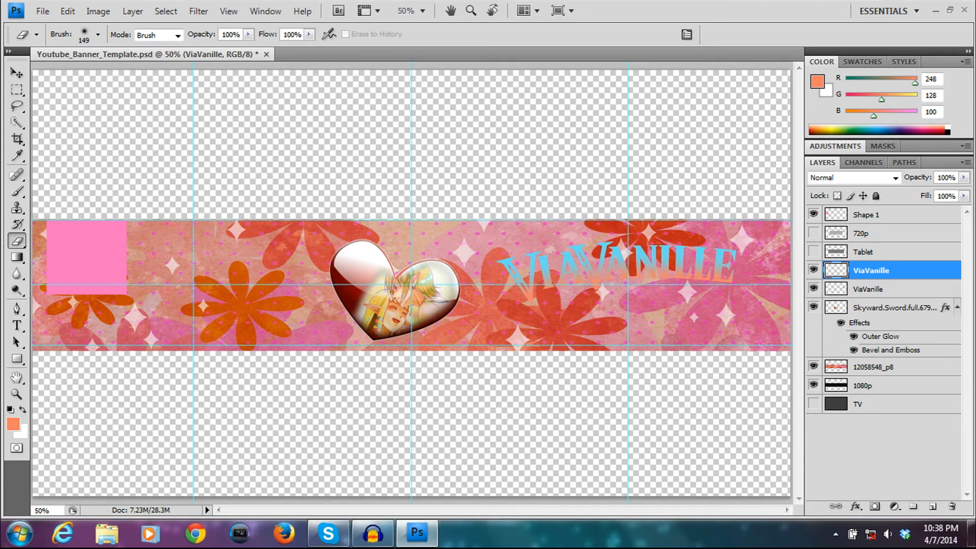
- Undo the erasing on the light blue ViaVanille layer
click(42, 10)
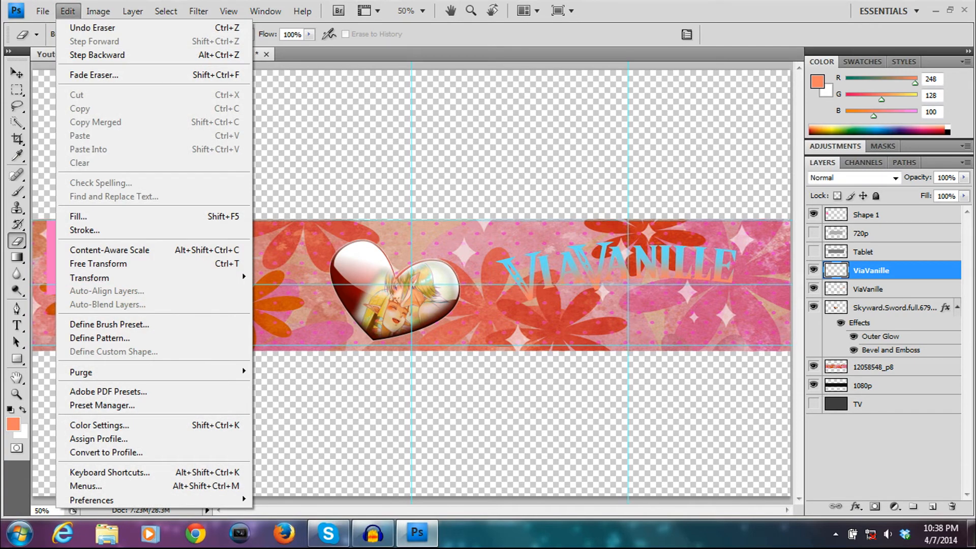
click(96, 54)
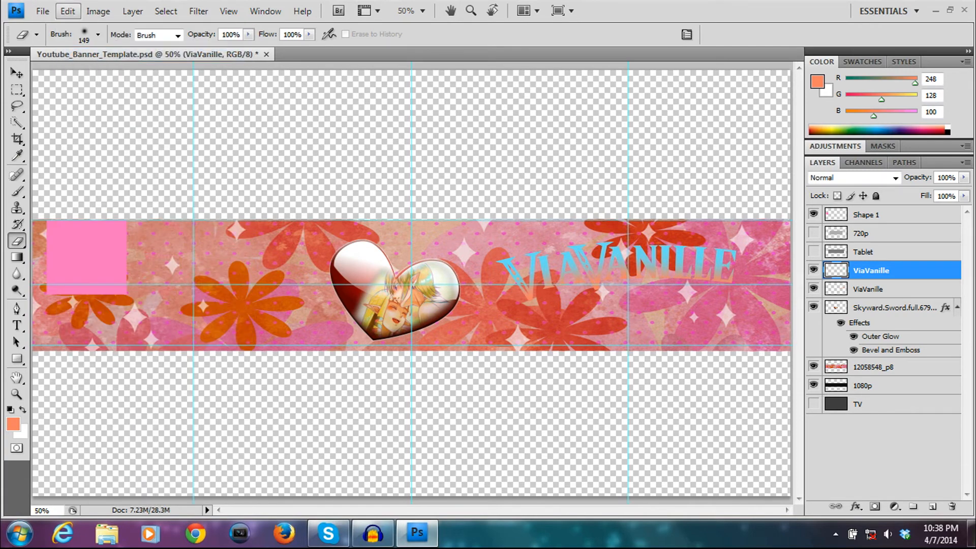
click(67, 11)
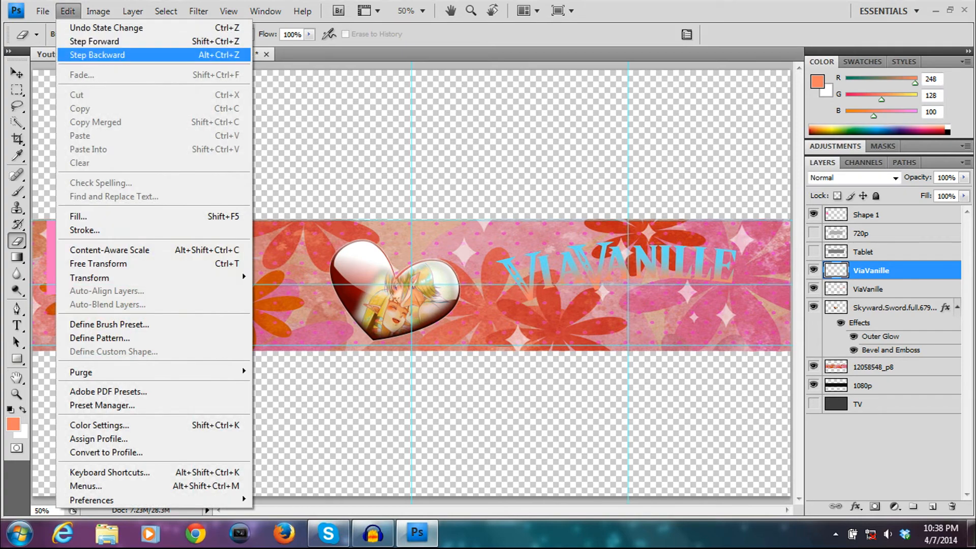
click(98, 56)
key(ctrl+alt+z)
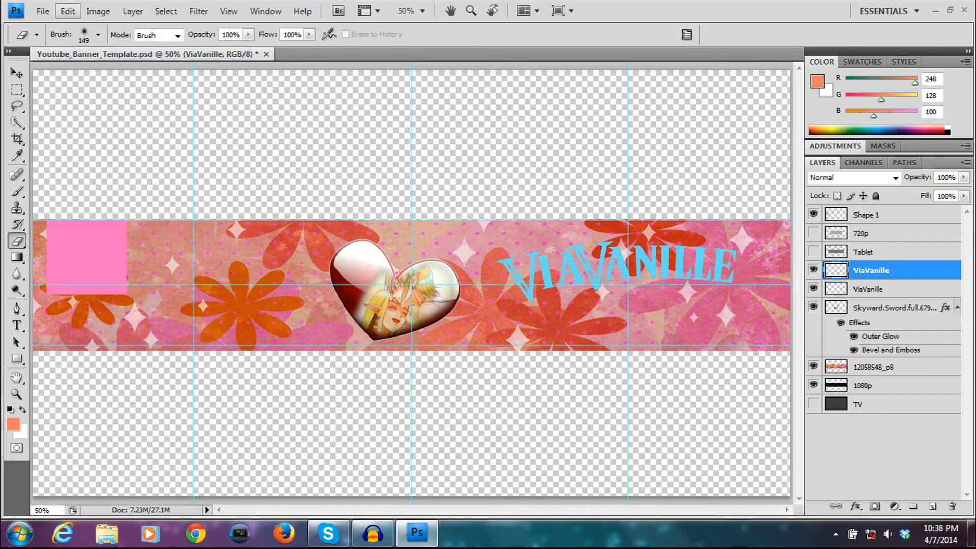
- Erase part of the light blue ViaVanille lettering with a soft 463 px eraser, and reduce the eraser diameter to 90 px
right_click(637, 302)
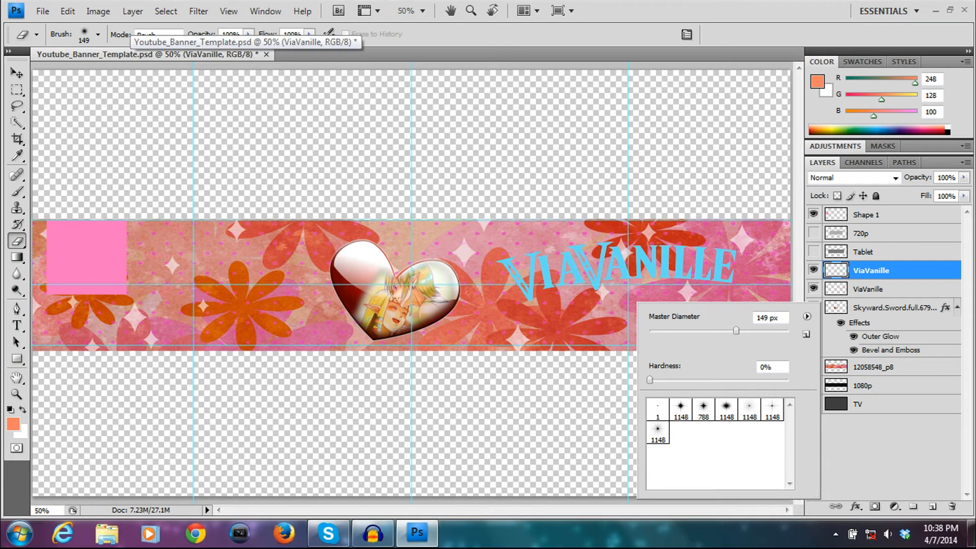
drag(735, 330, 772, 330)
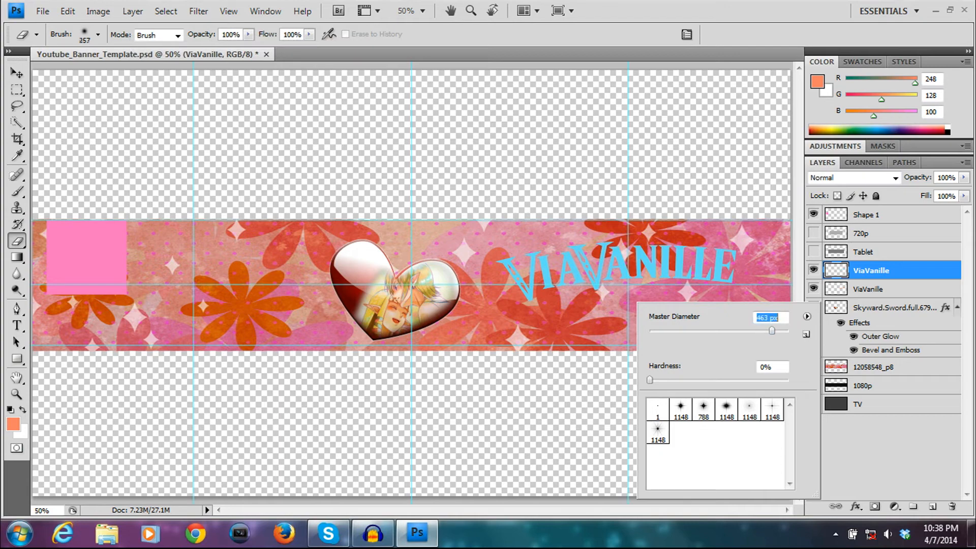
click(606, 278)
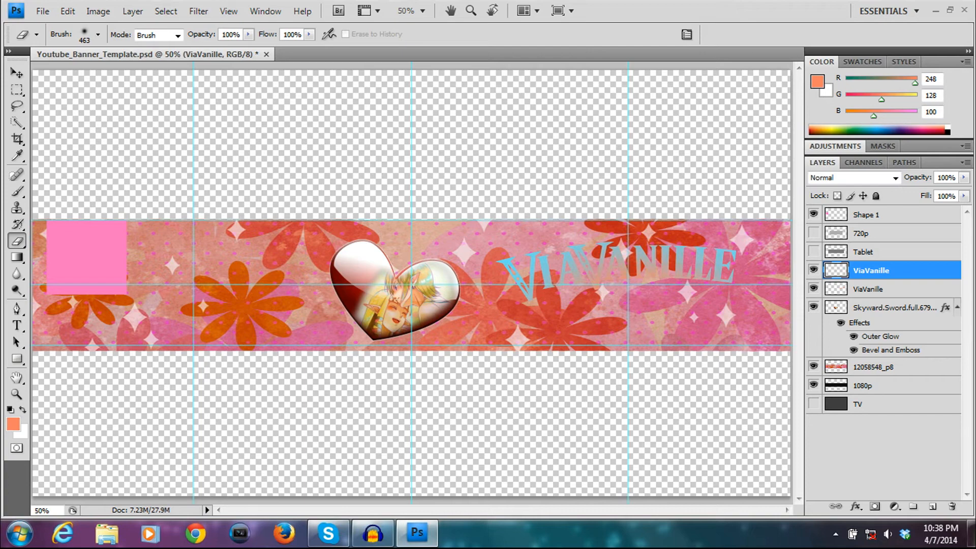
right_click(631, 316)
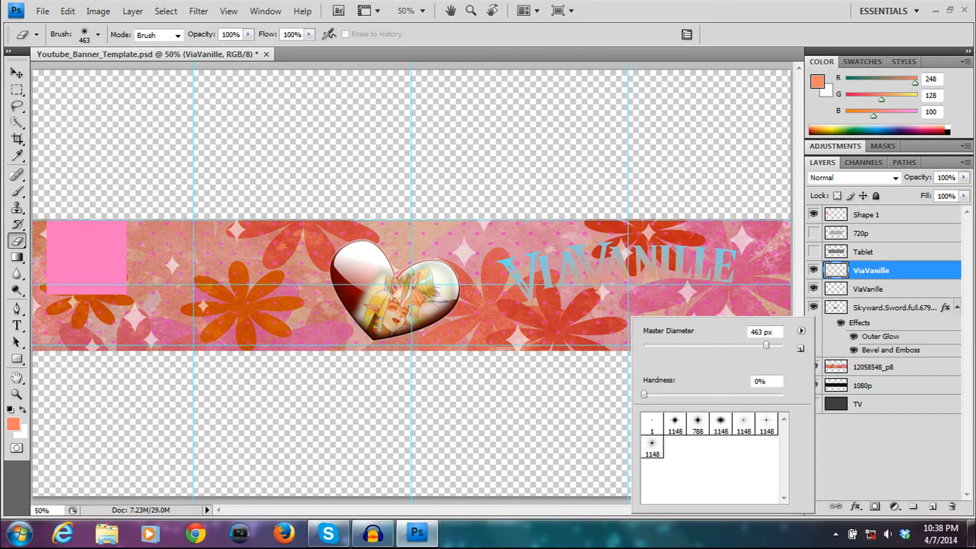
mouse_move(765, 345)
mouse_down()
mouse_move(685, 345)
mouse_move(705, 345)
mouse_up()
key(Return)
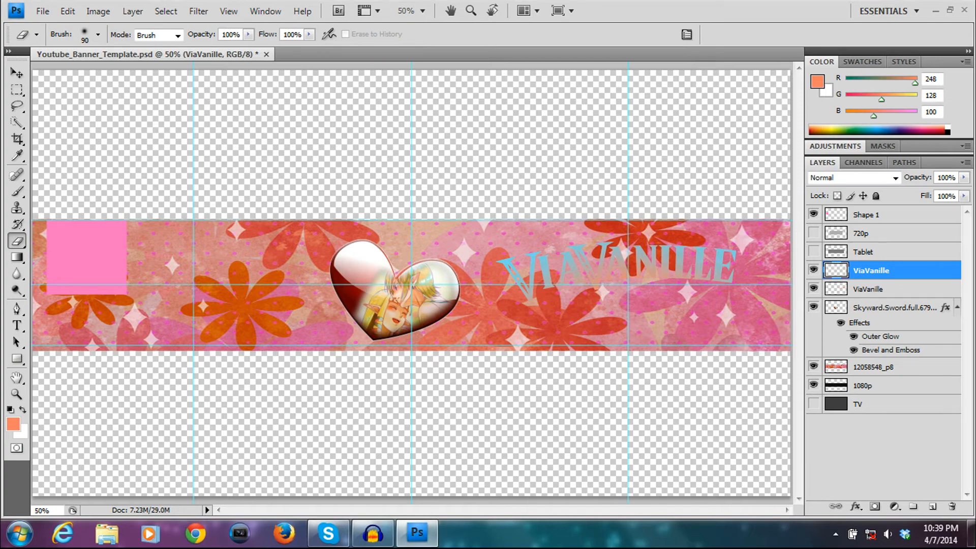
- Hide the pink shape, heart picture, floral strip and 1080p layers, and merge the two visible ViaVanille layers
click(813, 214)
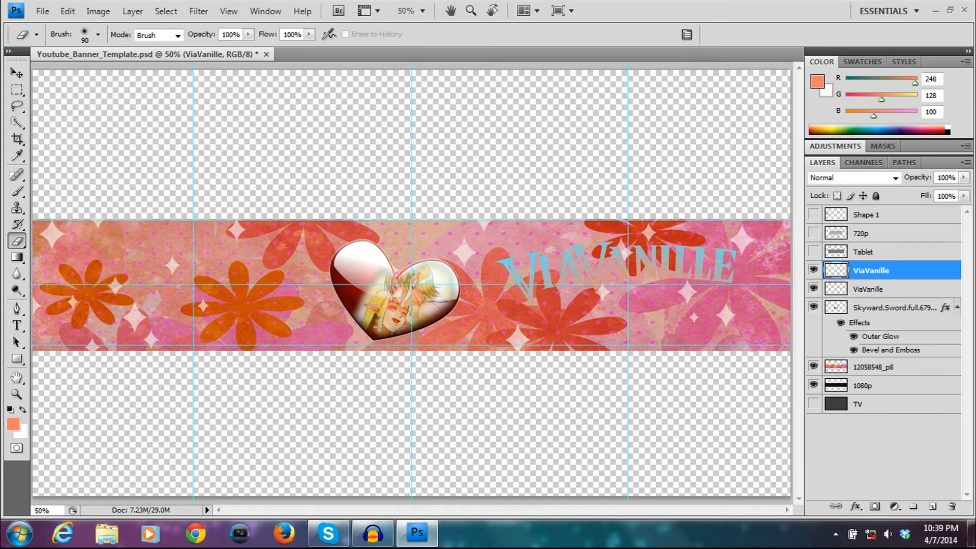
click(814, 306)
click(813, 366)
click(814, 384)
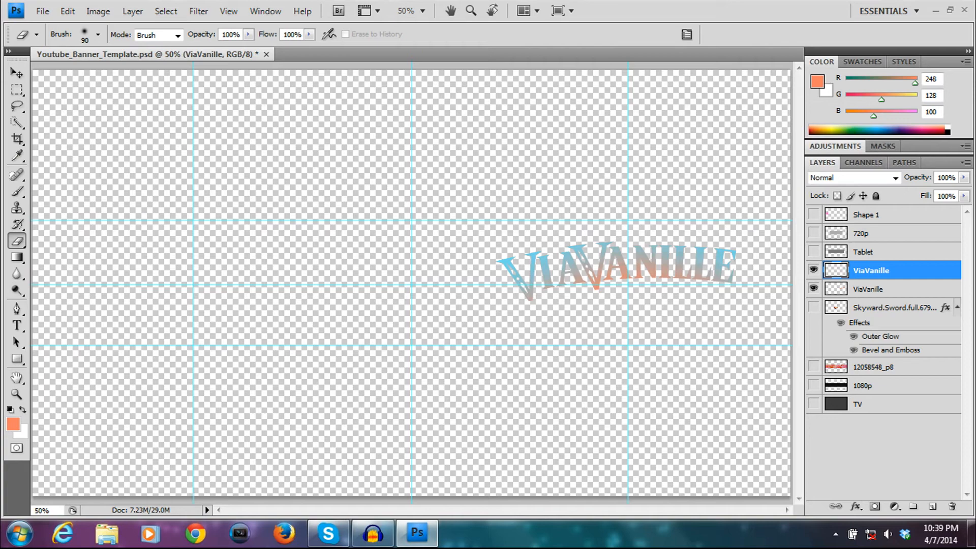
right_click(895, 270)
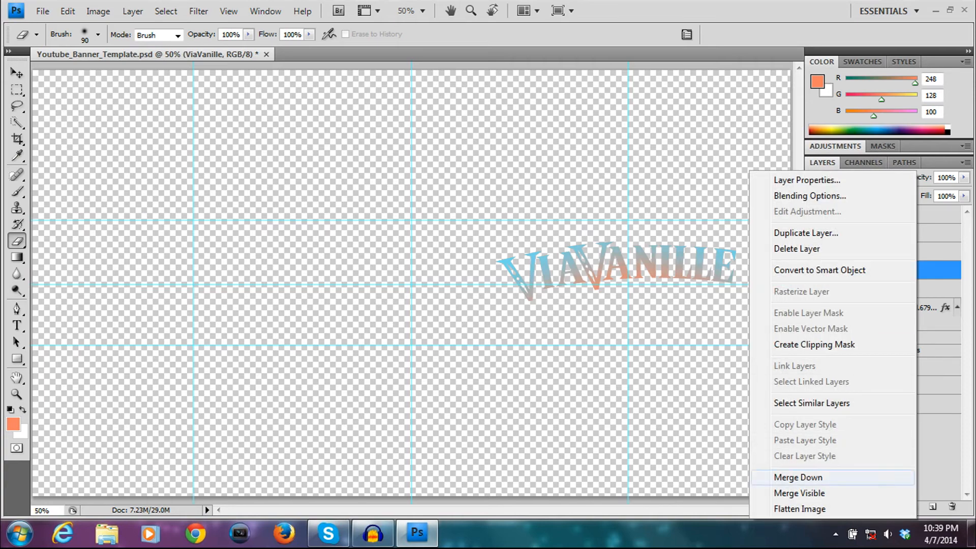
click(799, 493)
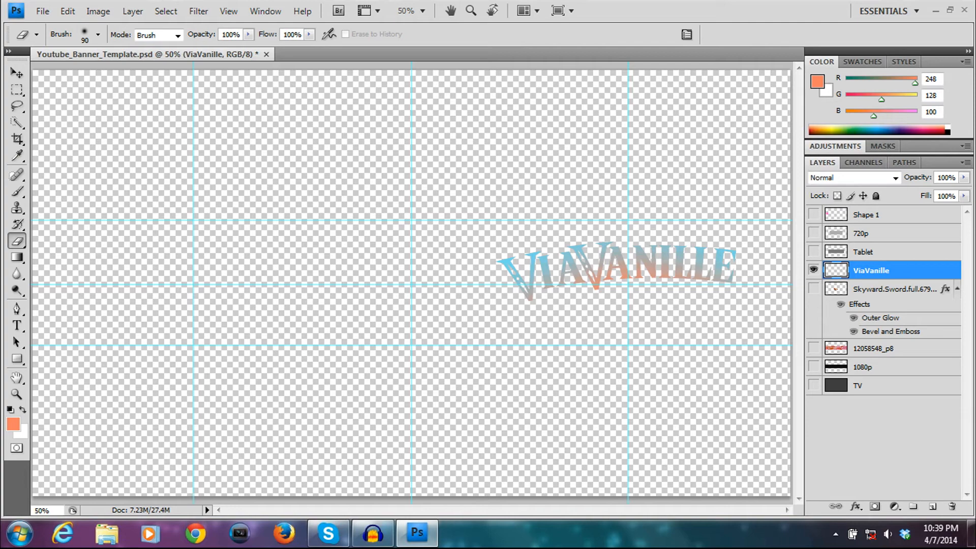
- Show the 12058548_p8 floral strip again and apply Bevel and Emboss to the merged ViaVanille layer
click(814, 348)
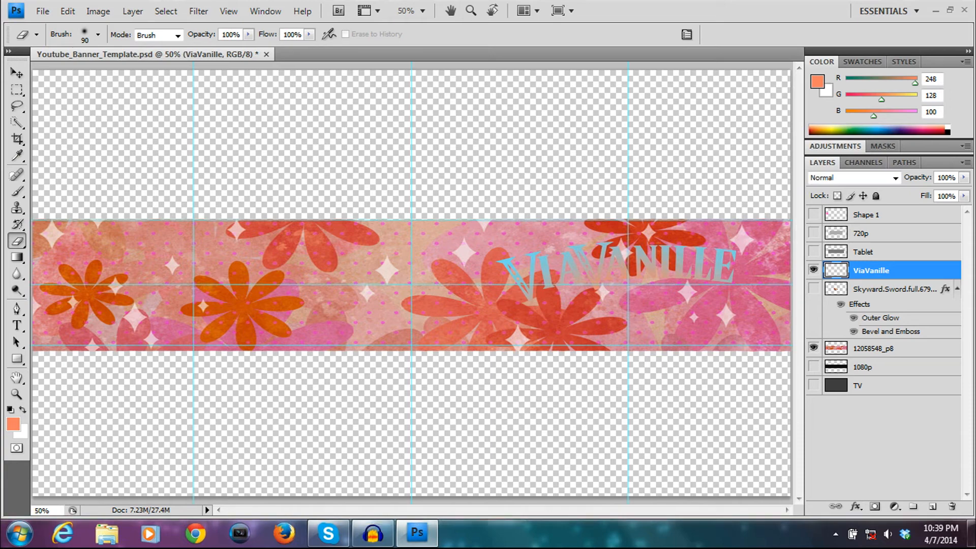
right_click(900, 269)
click(792, 196)
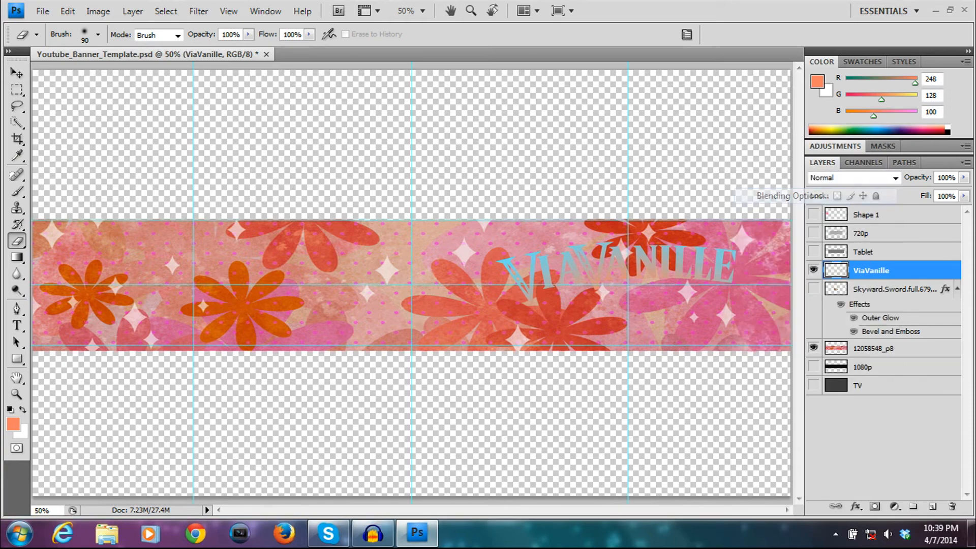
drag(508, 113, 158, 128)
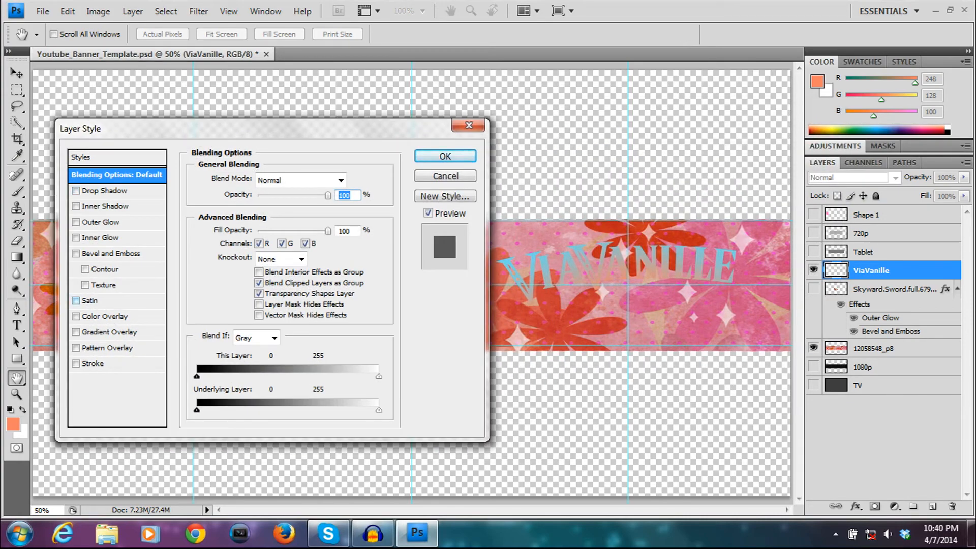
click(76, 253)
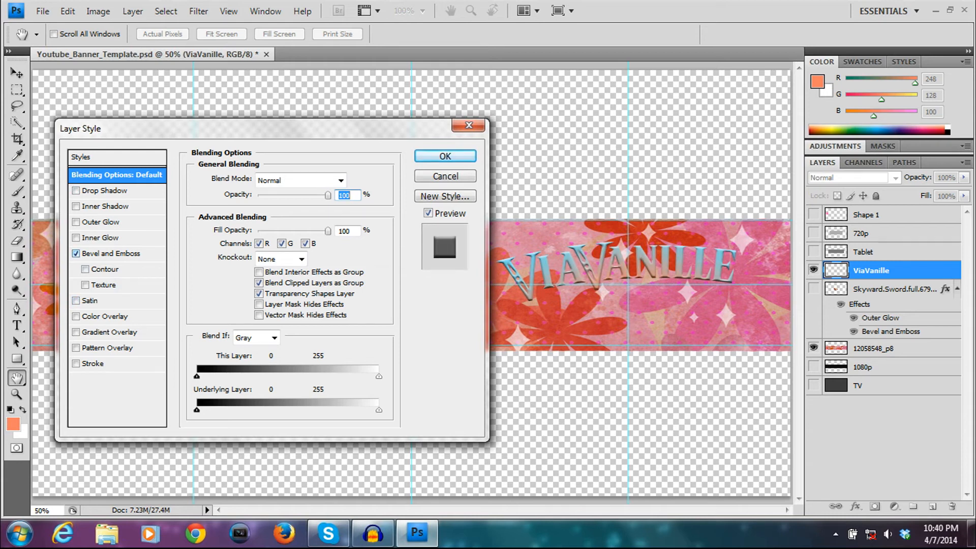
- Add a Stroke effect to the merged ViaVanille layer and set its colour to blue-violet 5f5ced
click(75, 364)
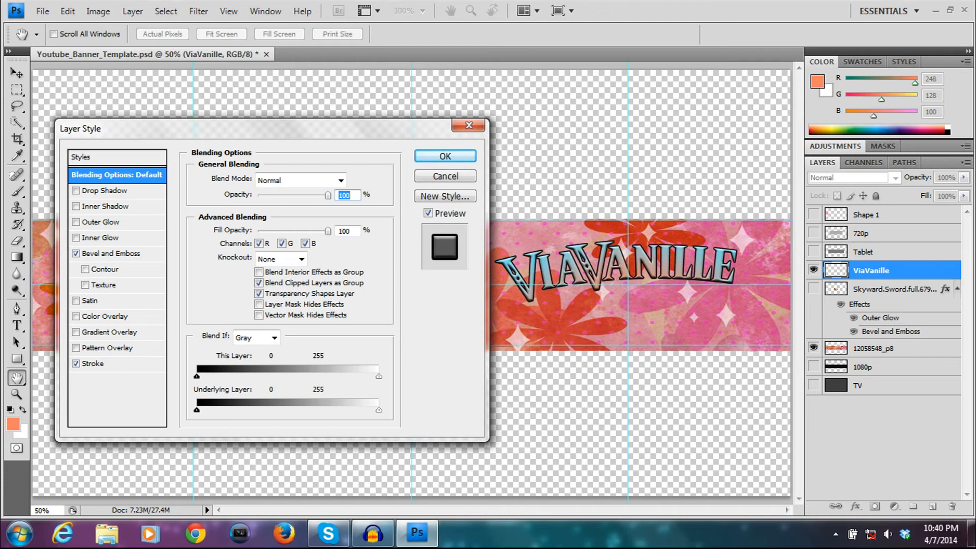
click(94, 363)
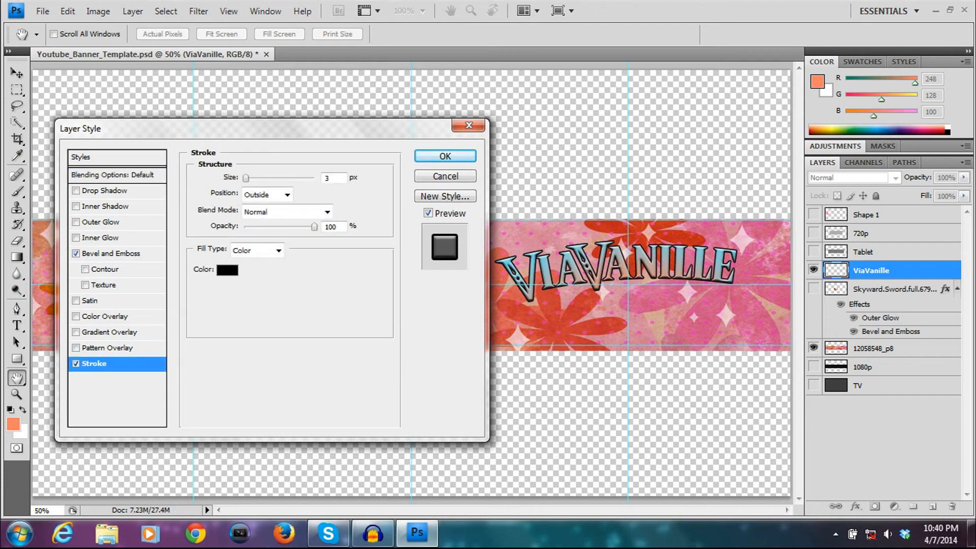
click(227, 269)
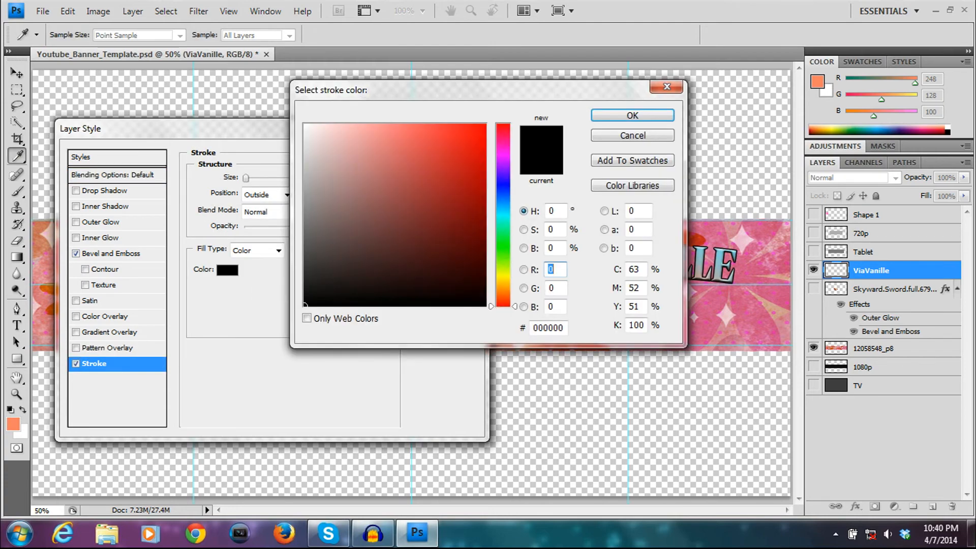
click(412, 141)
drag(457, 89, 271, 180)
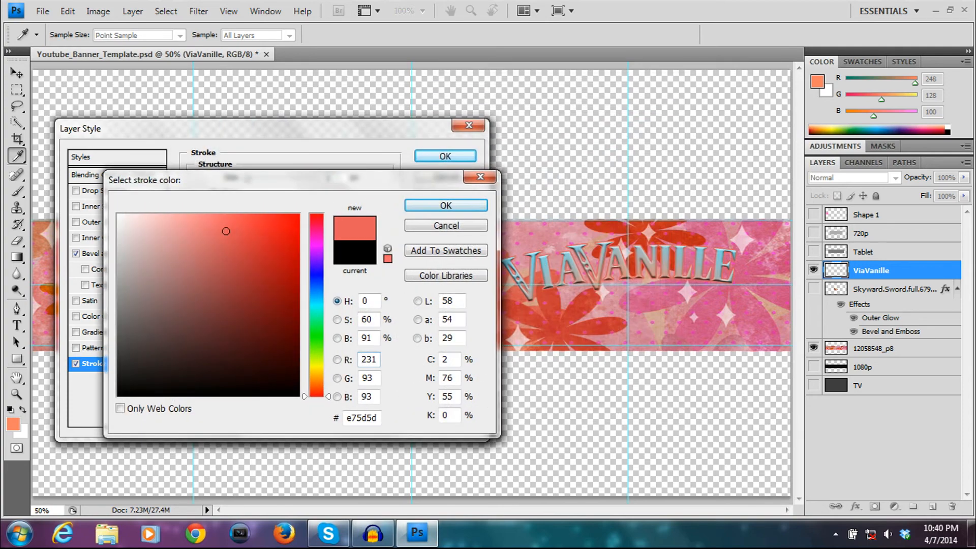
click(271, 259)
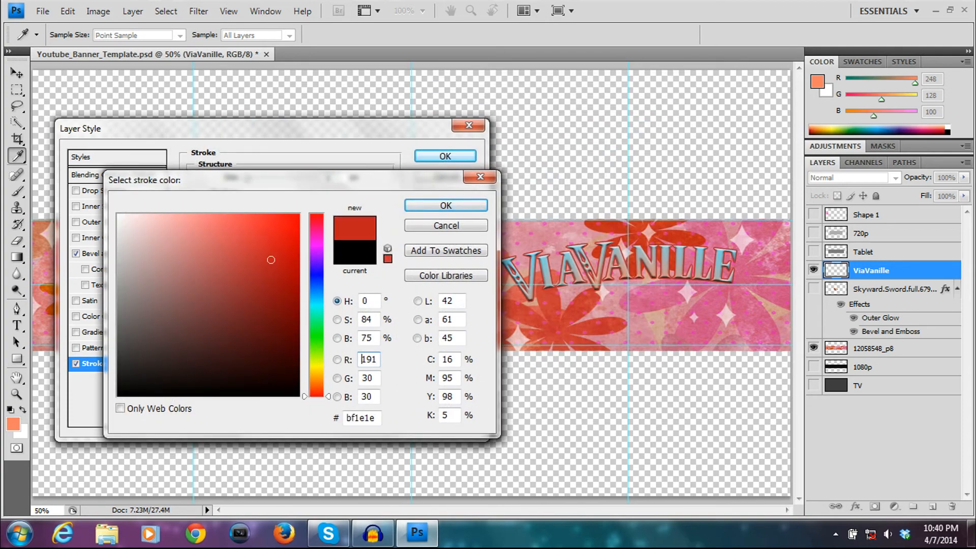
click(317, 274)
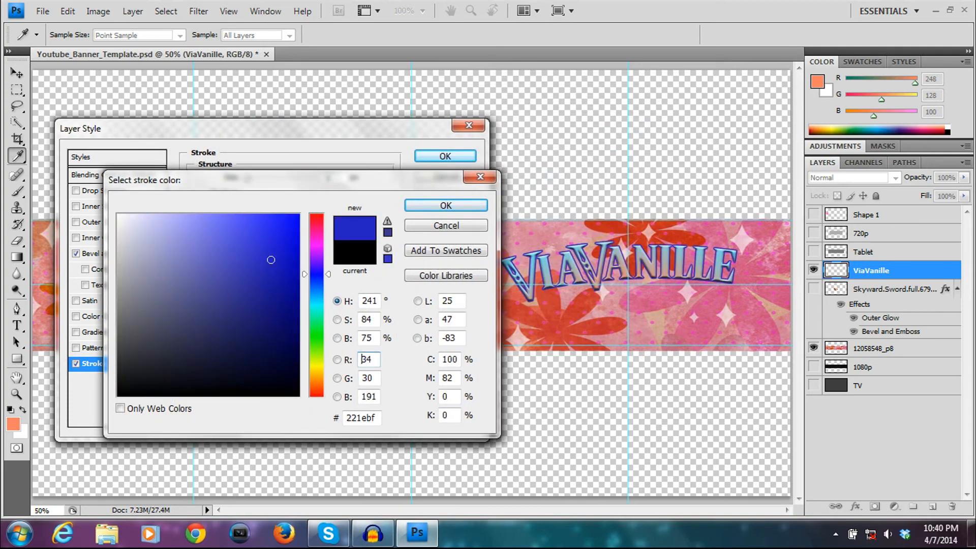
click(228, 227)
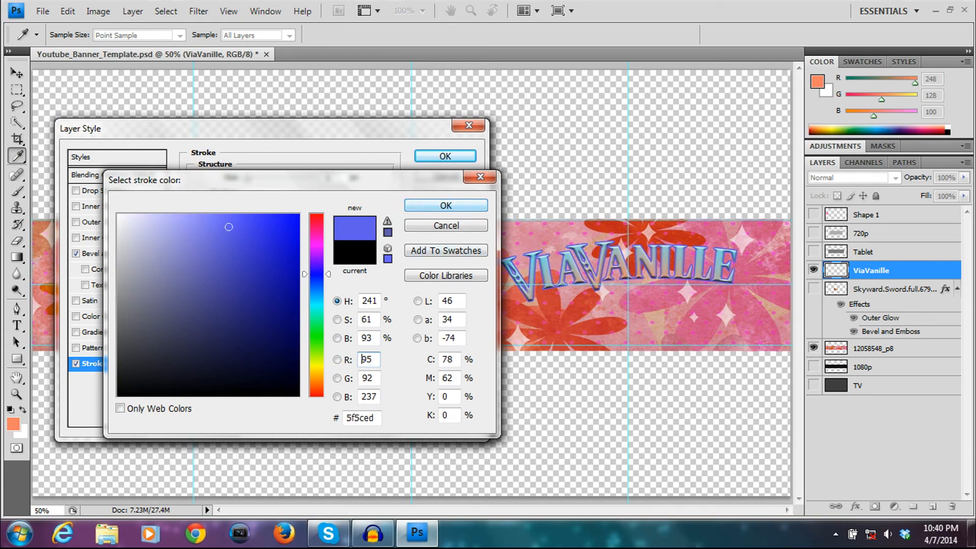
key(Return)
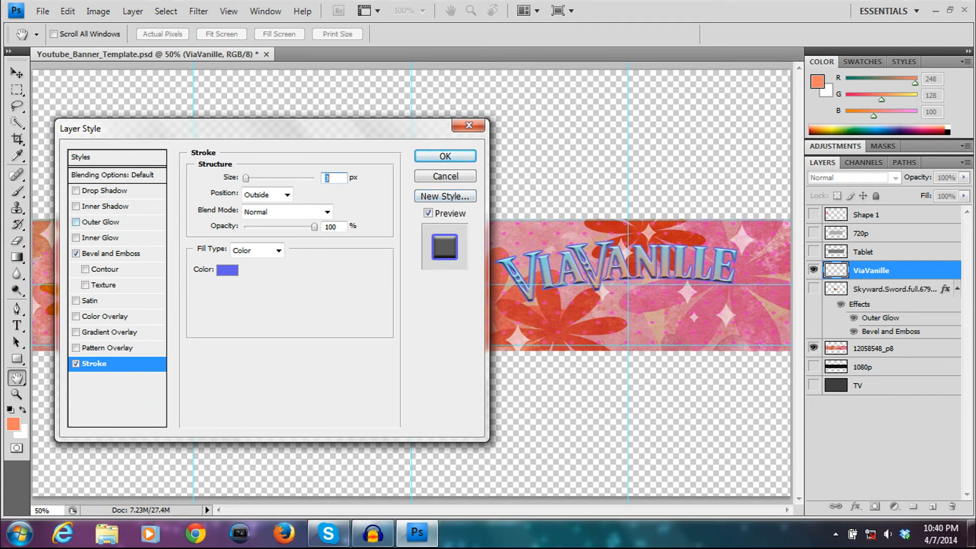
- Add a Drop Shadow to the ViaVanille layer and show the heart picture layer again
click(76, 190)
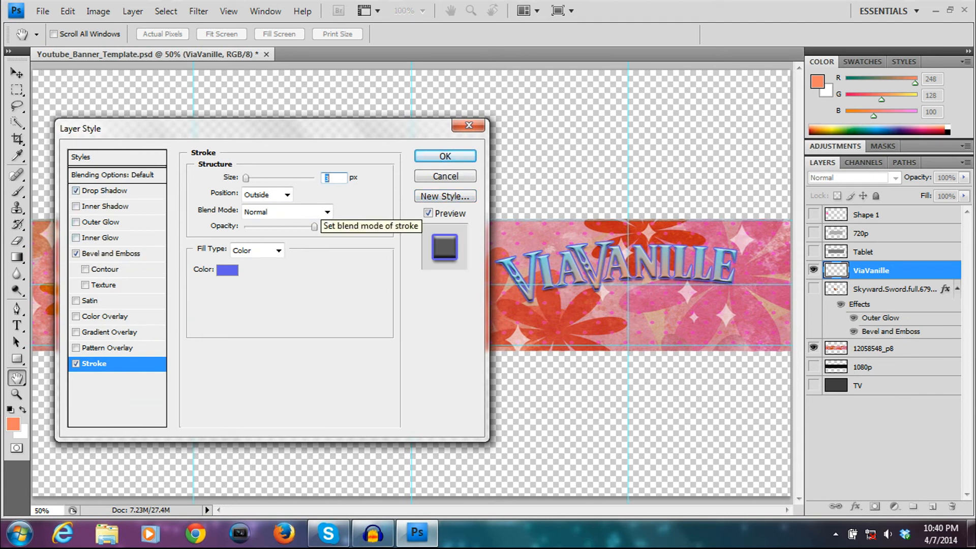
key(Return)
key(e)
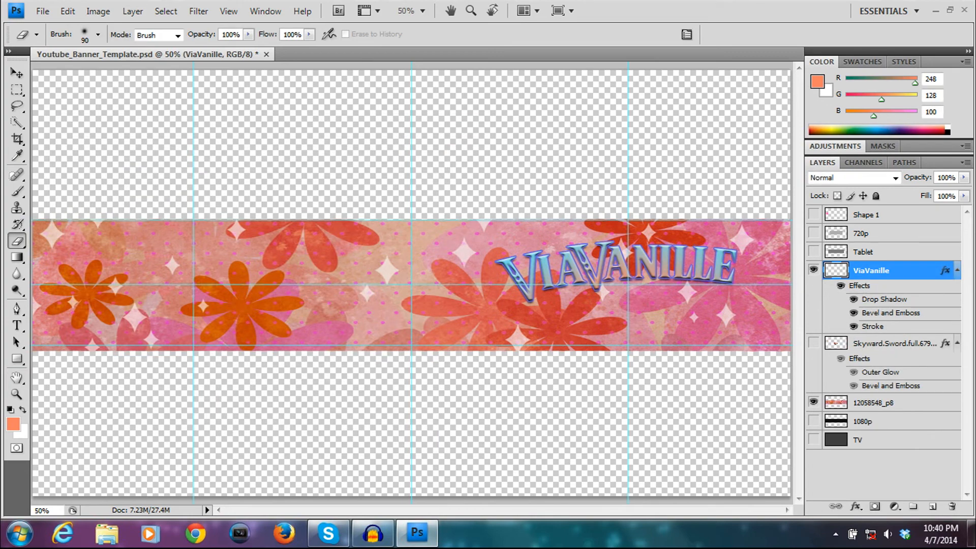
click(813, 343)
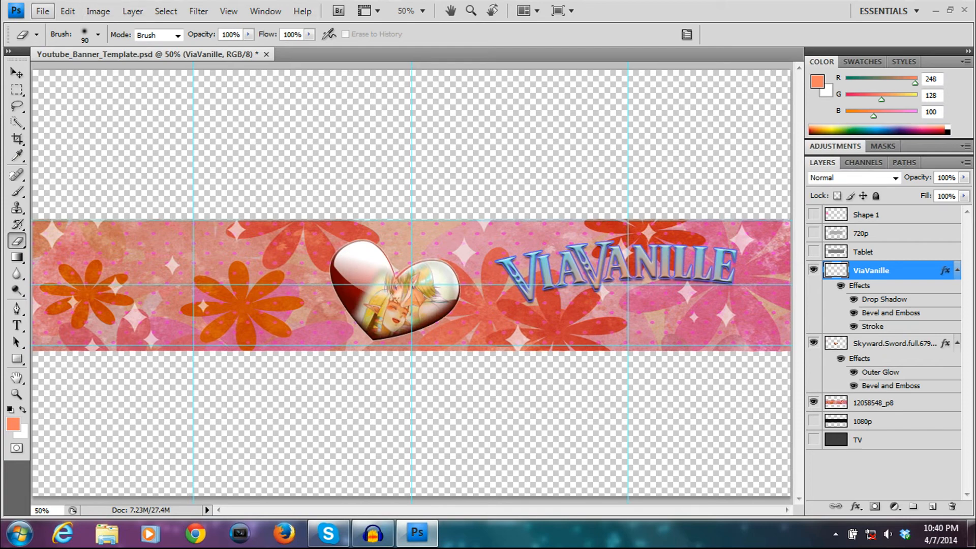
- Place the picture zelda_v2.png from the zelda folder into the banner
click(43, 11)
click(50, 264)
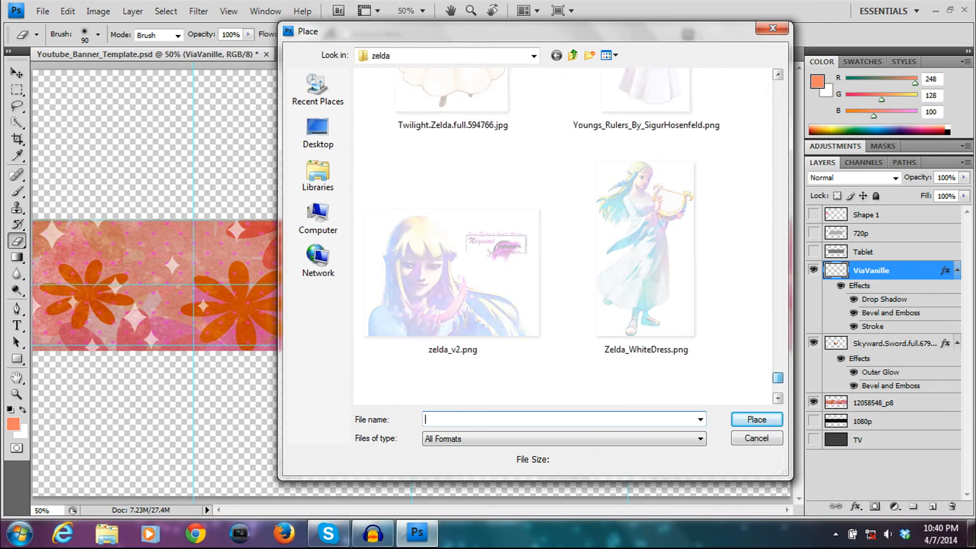
double_click(452, 259)
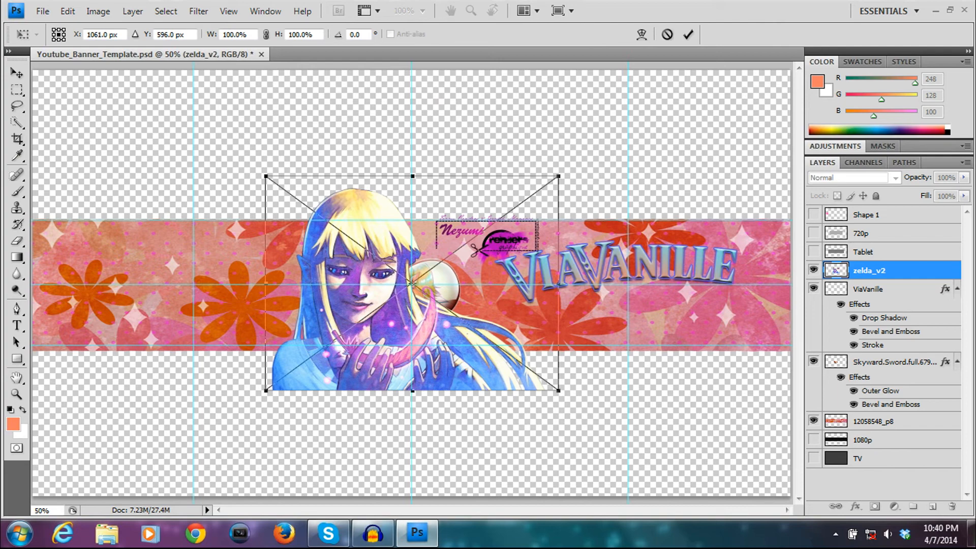
- Scale the placed zelda_v2 picture to about 67.6% and position it on the floral strip, left of the heart picture
drag(266, 176, 389, 267)
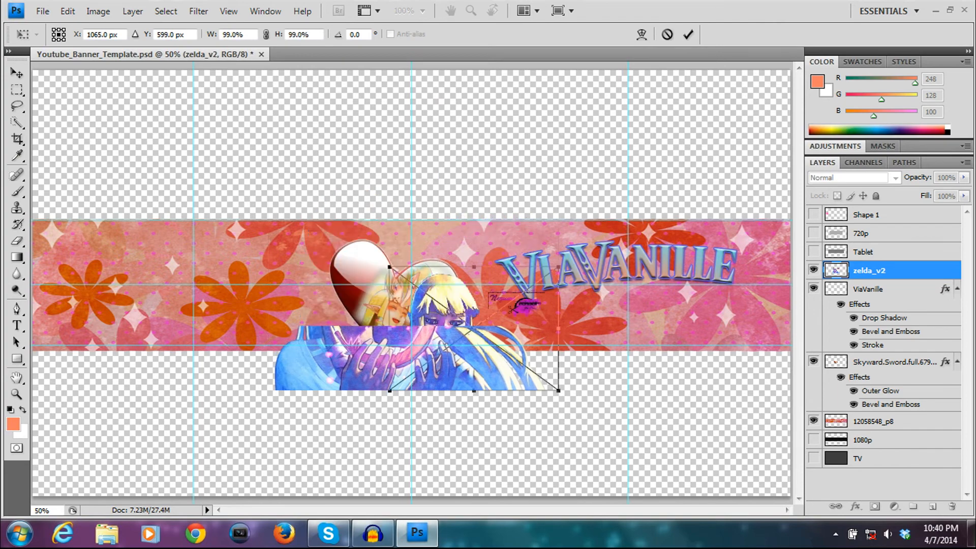
drag(388, 266, 361, 246)
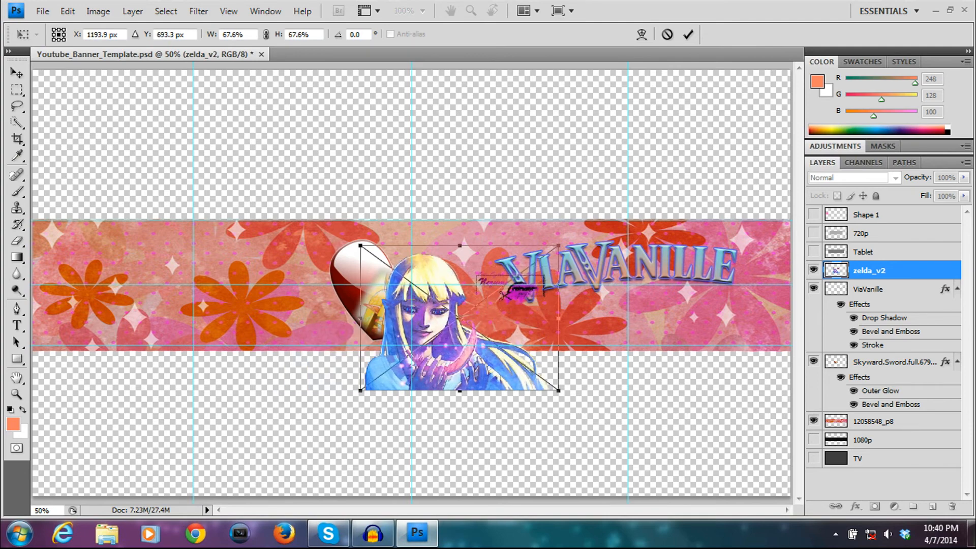
drag(438, 315, 233, 290)
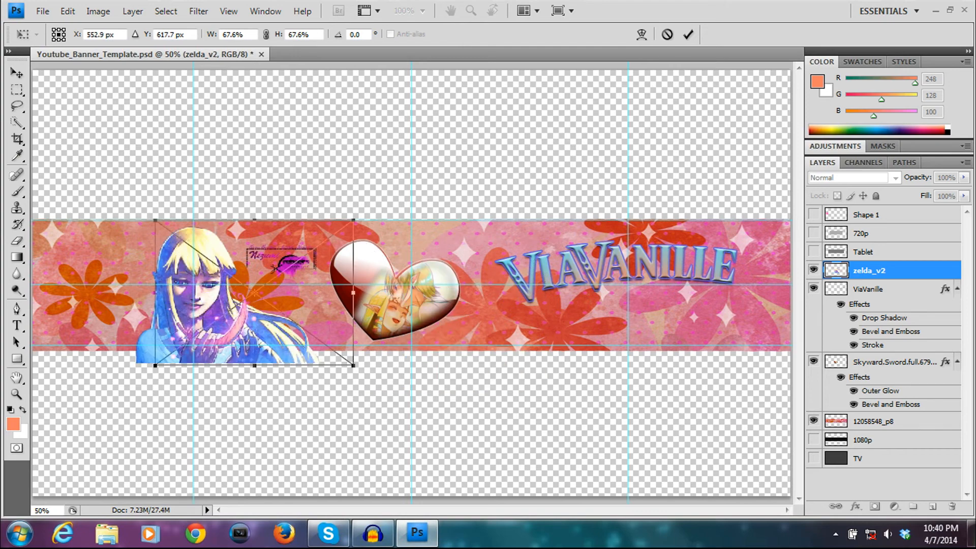
drag(233, 290, 235, 276)
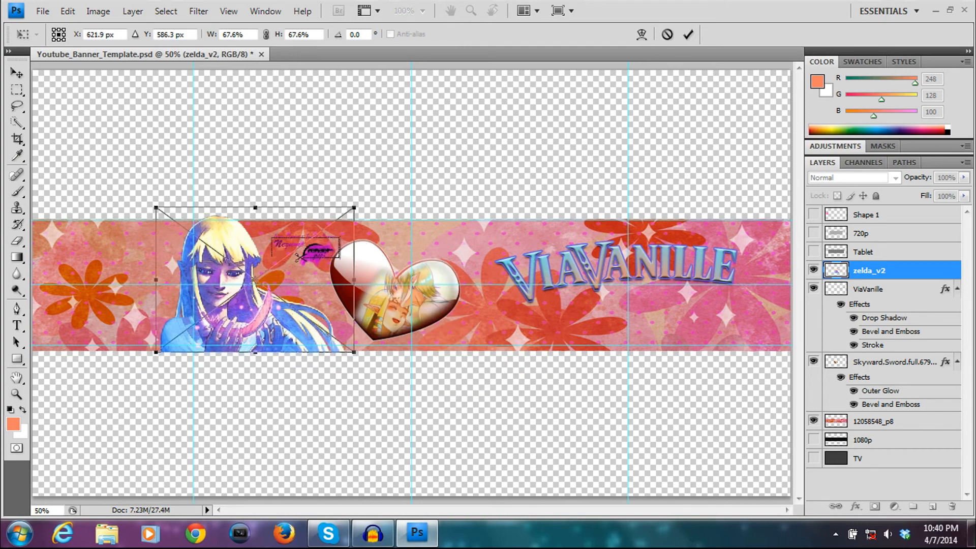
key(Return)
key(e)
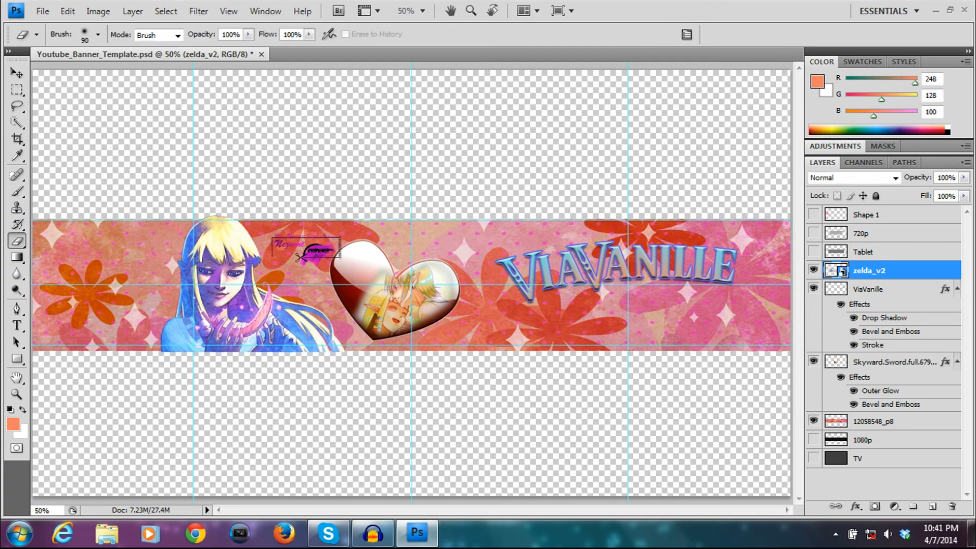
- Rasterize the zelda_v2 layer
right_click(899, 288)
key(Escape)
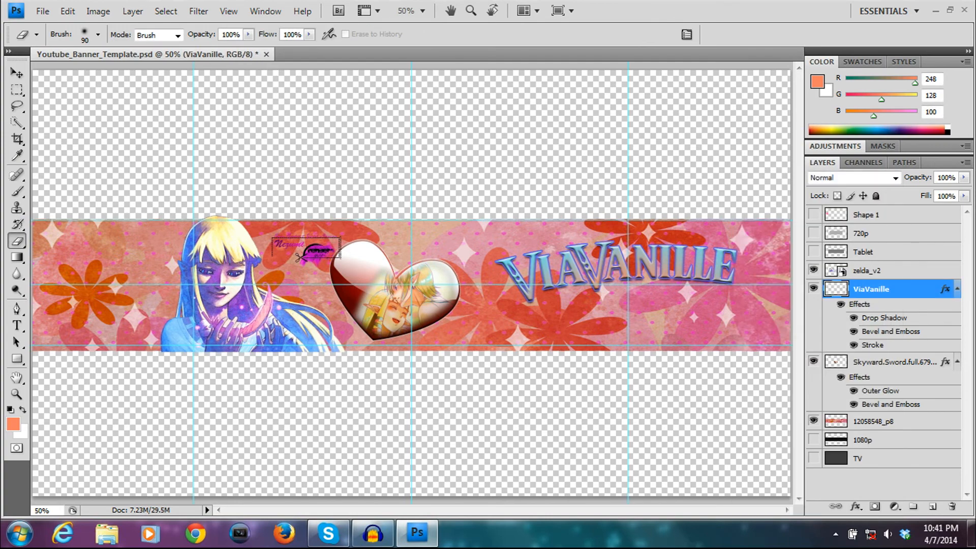
click(921, 270)
right_click(921, 270)
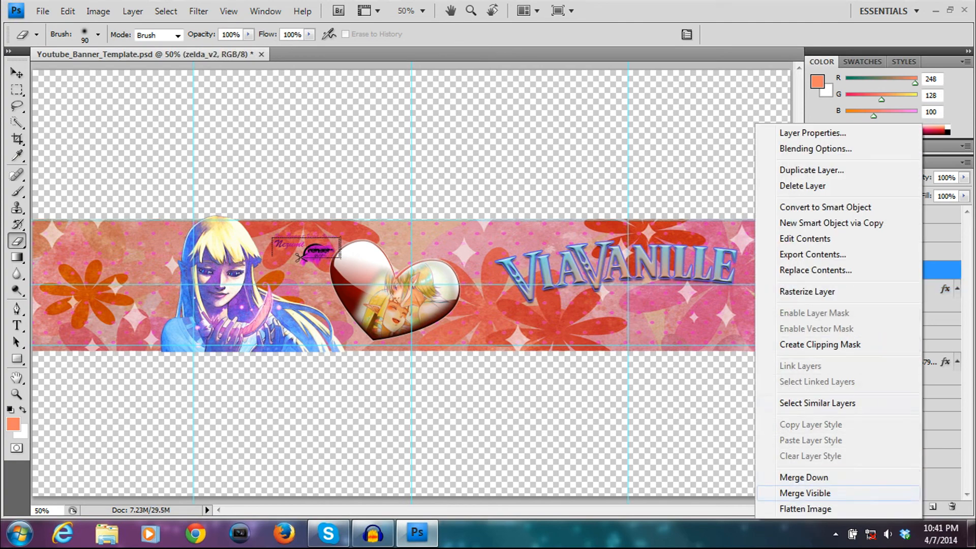
click(807, 291)
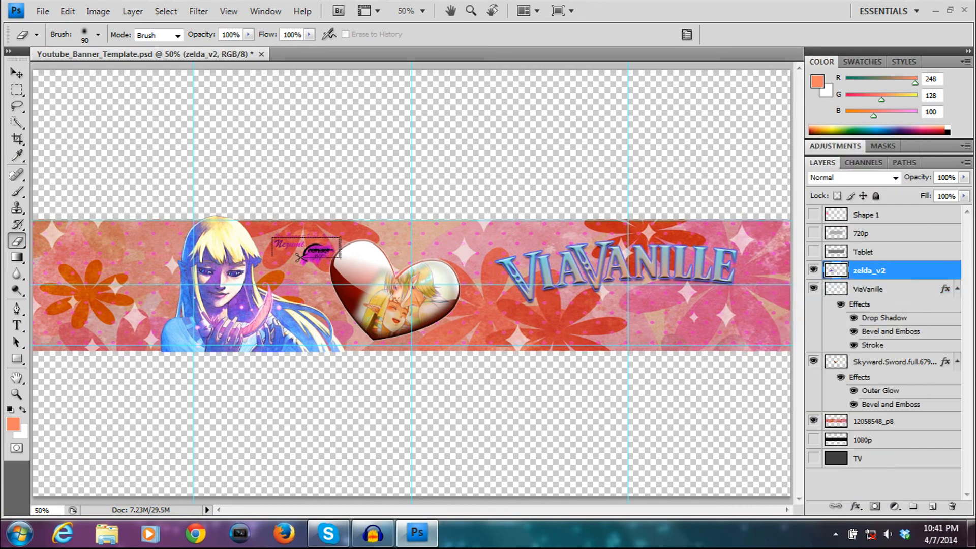
- Erase the signature logo beside the character on the zelda_v2 layer with a hard 90 px eraser
right_click(303, 239)
drag(316, 317, 455, 318)
key(Return)
drag(307, 254, 284, 243)
click(308, 237)
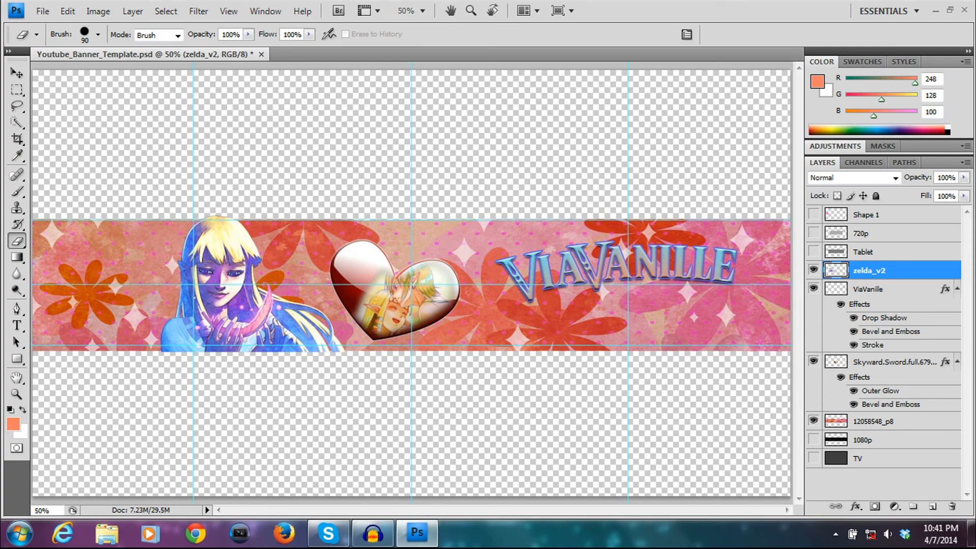
- Show the pink Shape 1 layer again and create a new empty layer directly above the Tablet layer
click(813, 214)
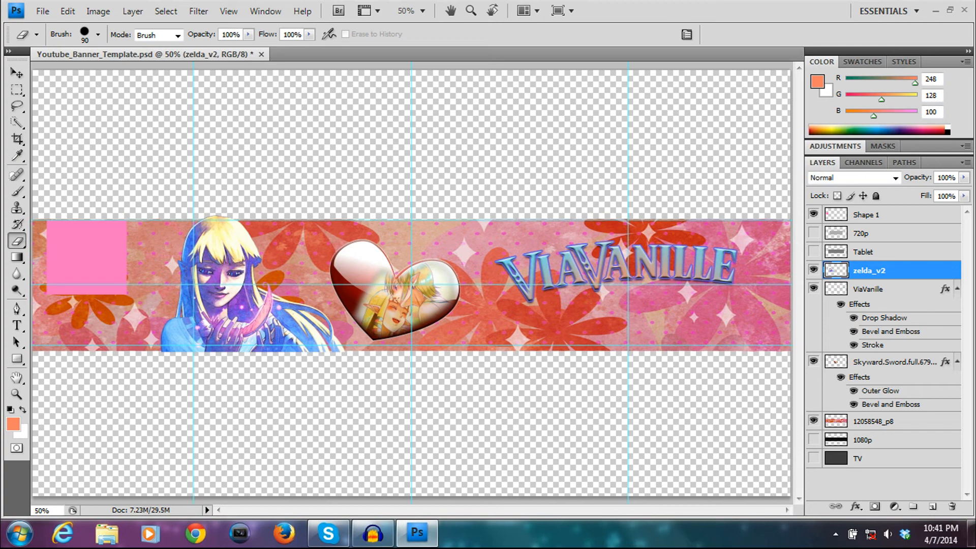
click(871, 289)
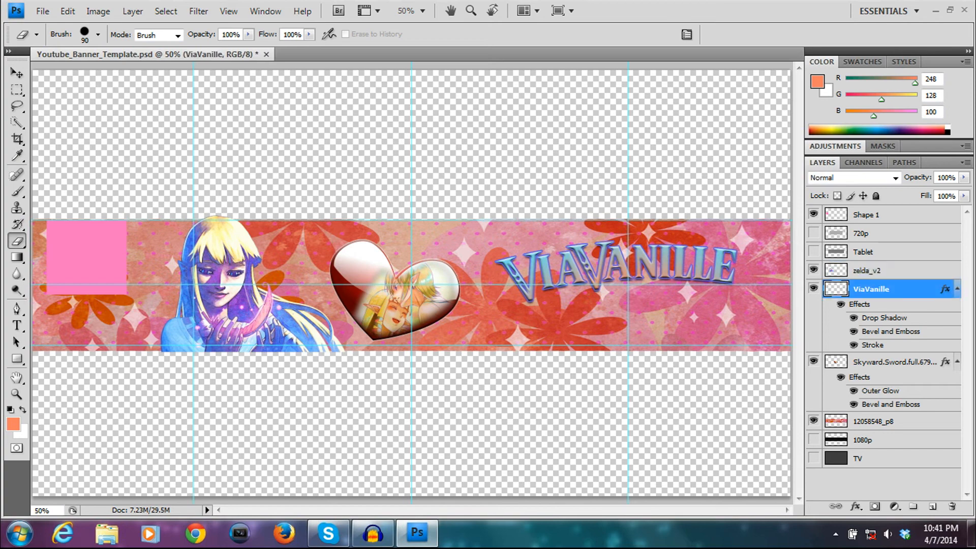
click(865, 252)
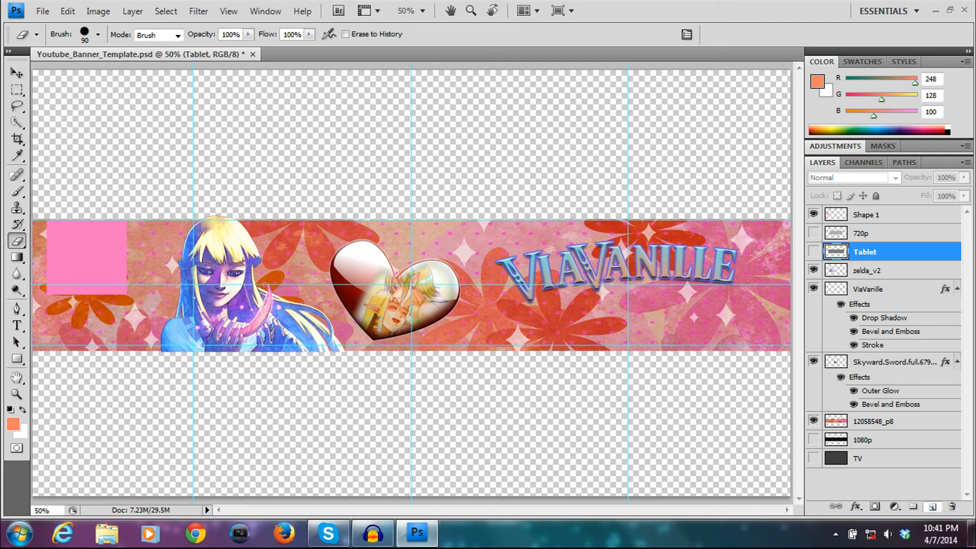
click(932, 507)
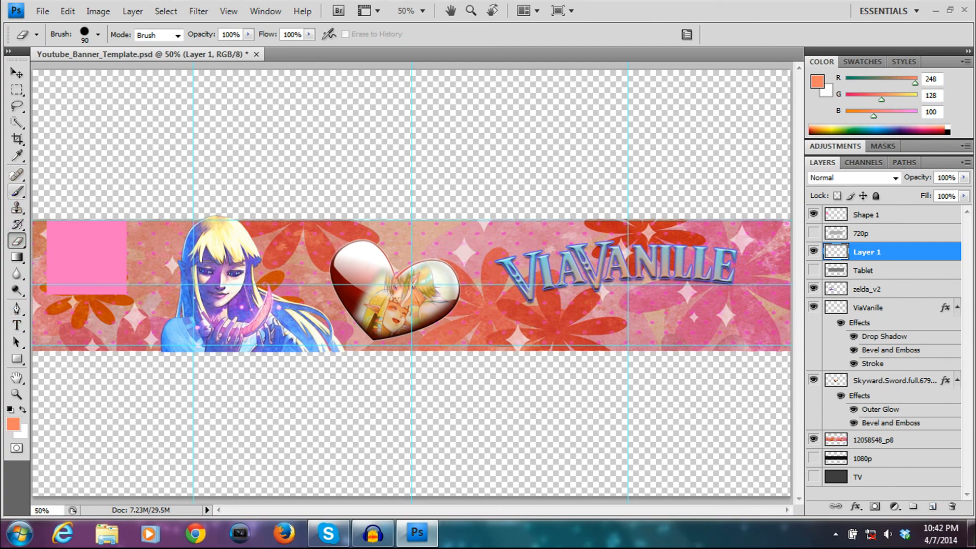
- Choose the 788 px sparkle brush for the Brush tool and reduce its master diameter to 72 px
click(17, 191)
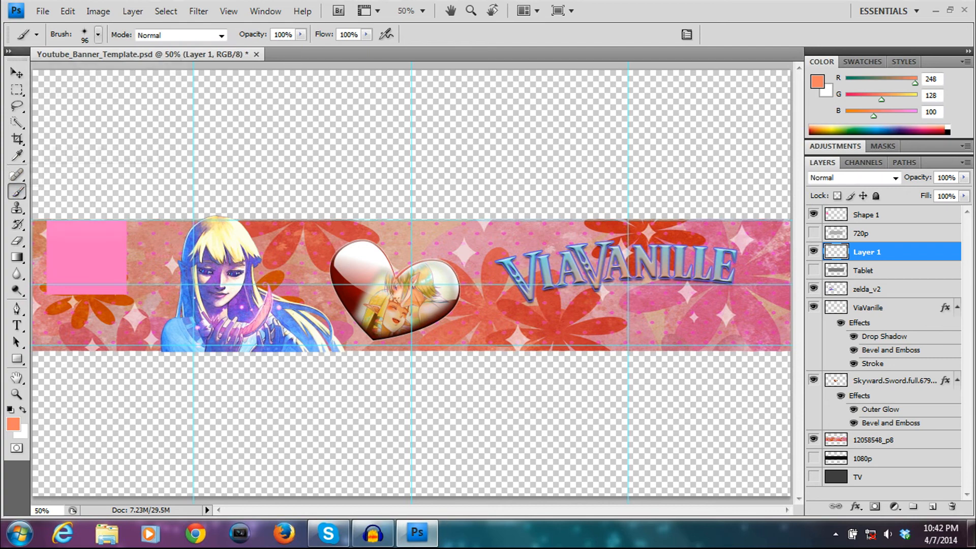
click(98, 34)
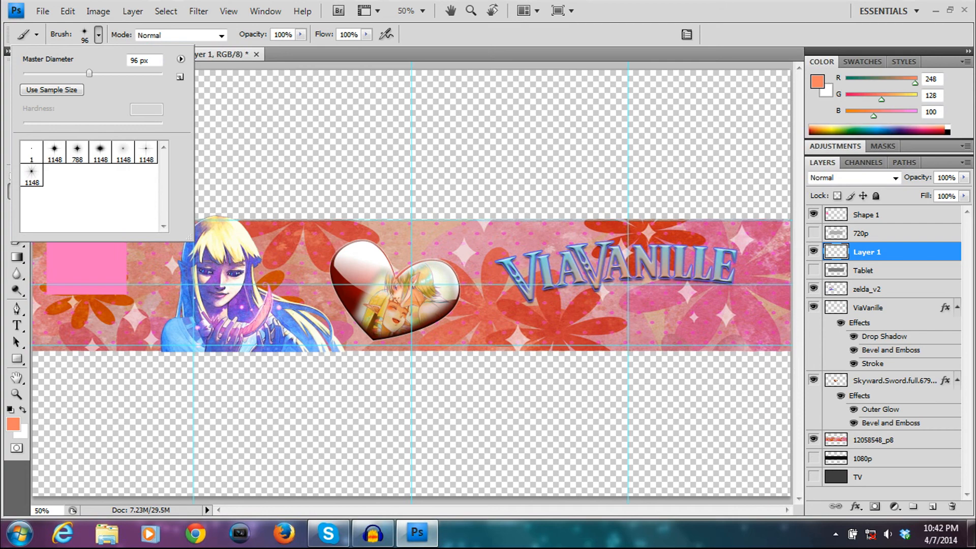
click(77, 151)
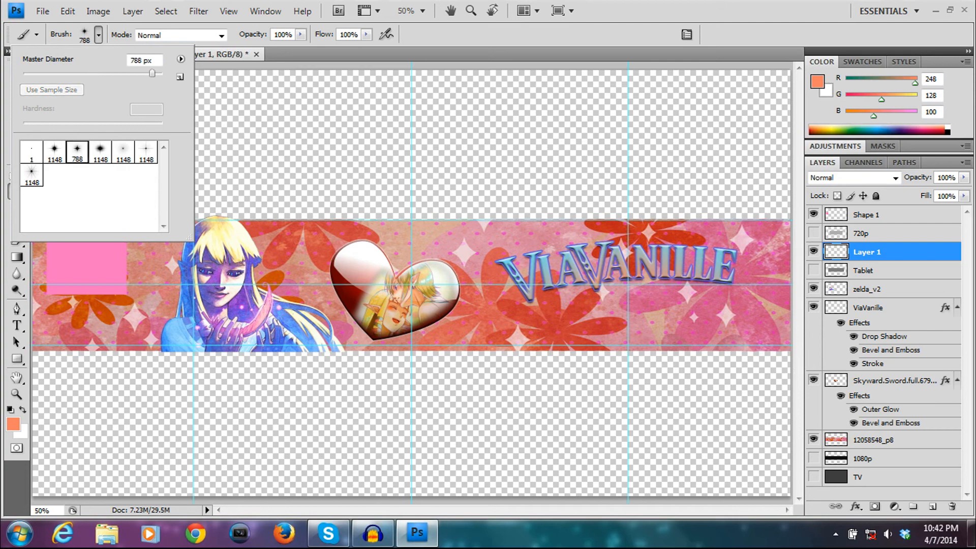
click(99, 35)
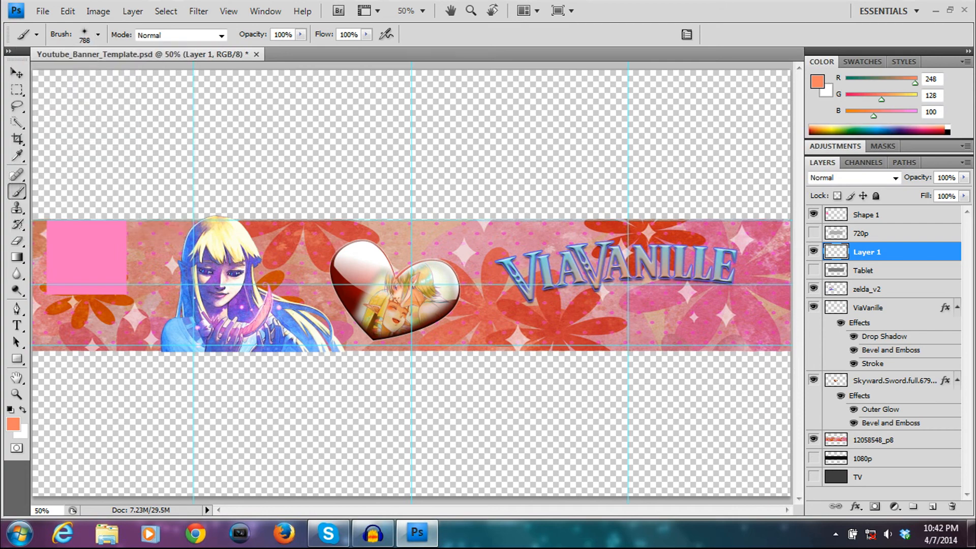
right_click(292, 235)
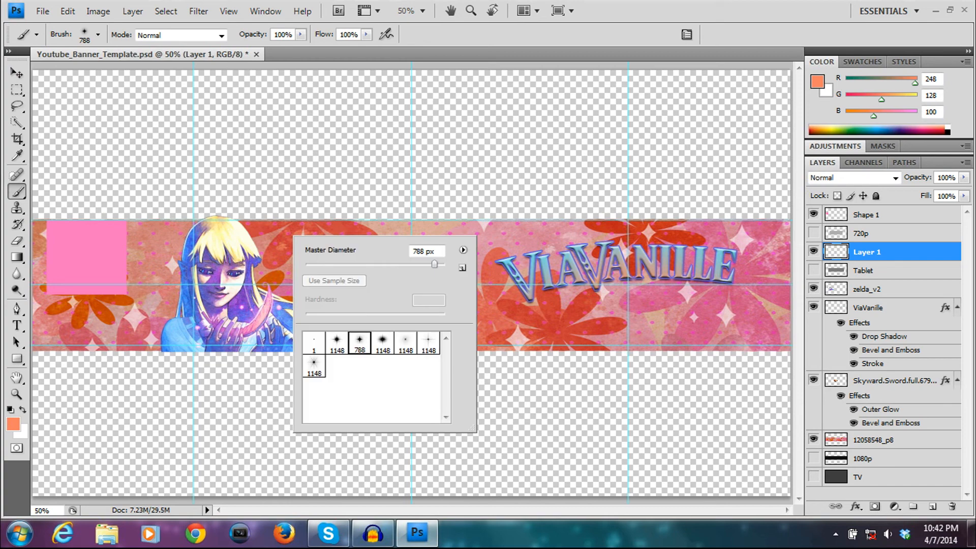
right_click(588, 294)
drag(731, 323, 652, 323)
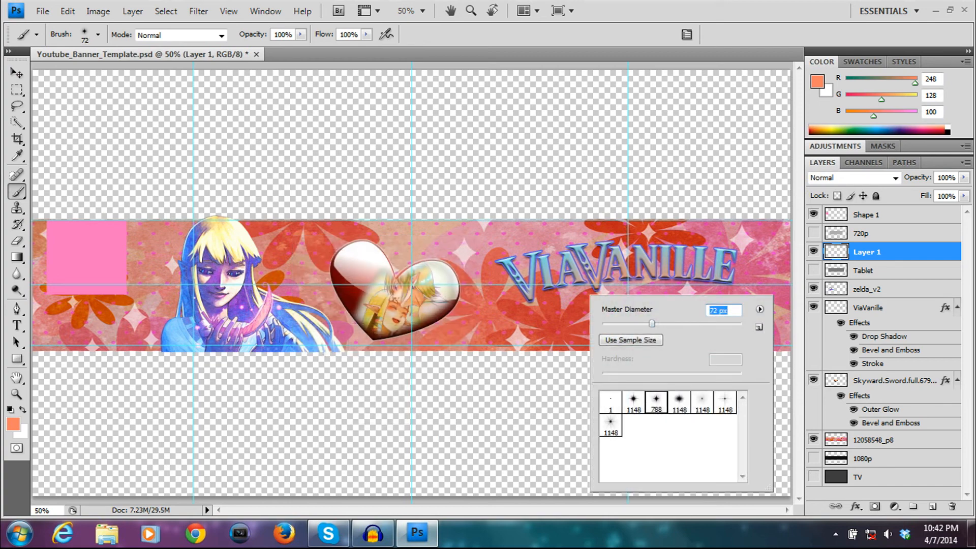
- Make white the foreground colour and stamp six 72 px sparkles on the edges and tips of the ViaVanille lettering
click(471, 10)
click(595, 273)
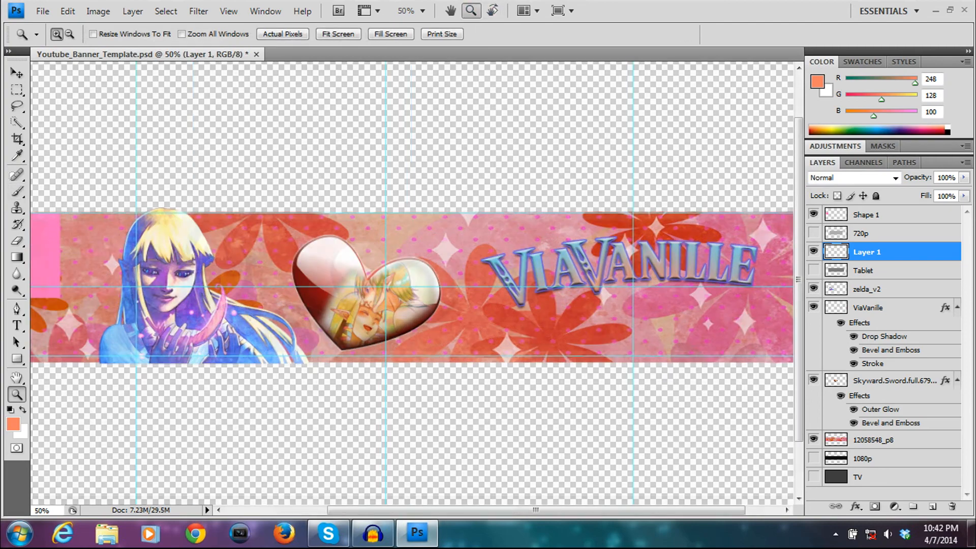
click(593, 270)
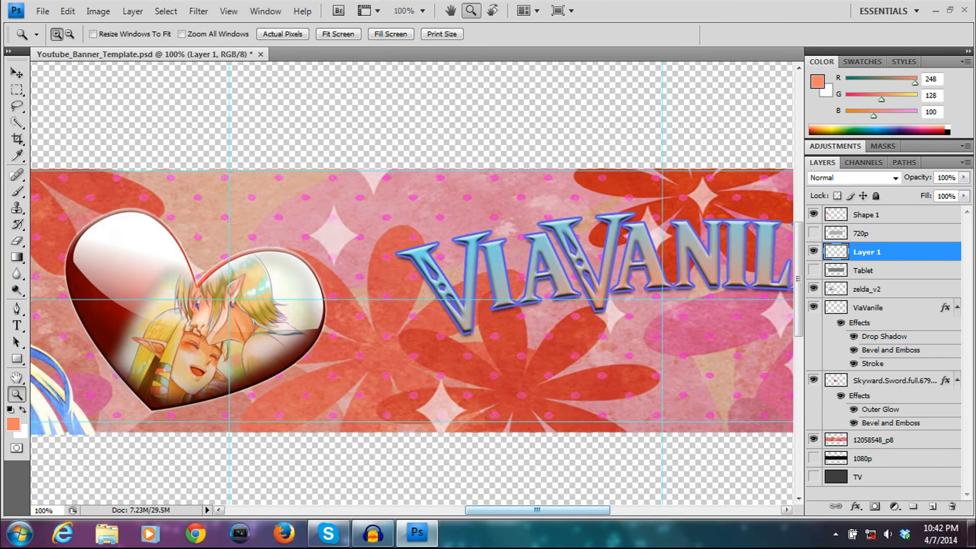
drag(537, 509, 578, 510)
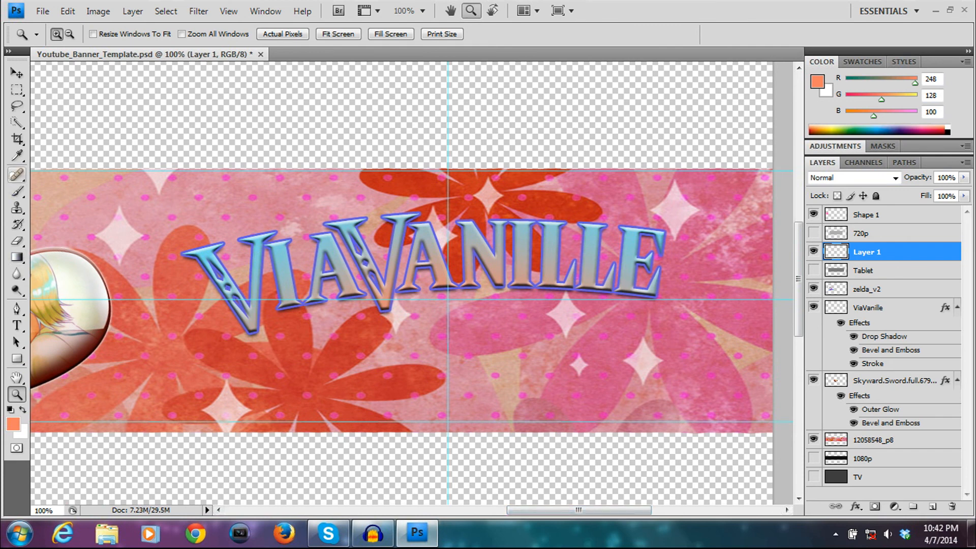
click(18, 191)
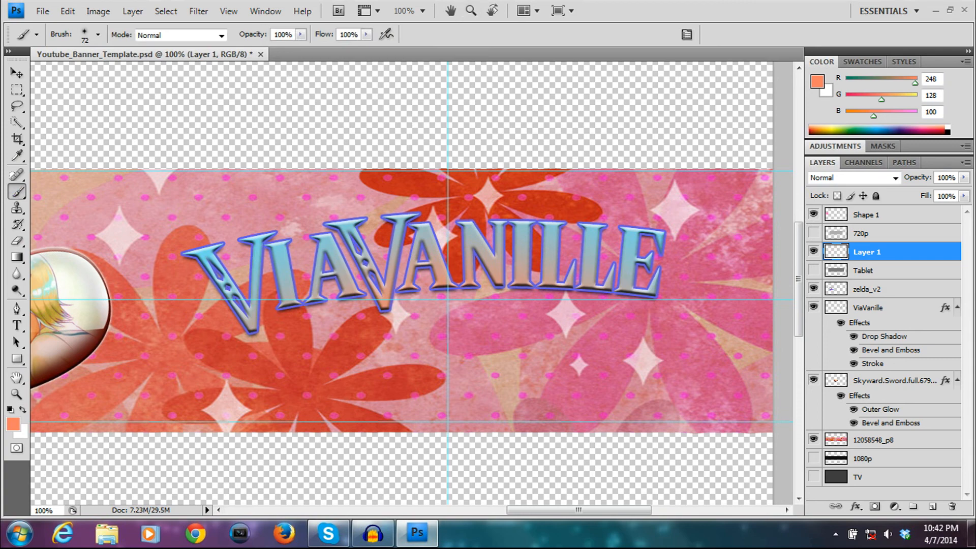
key(x)
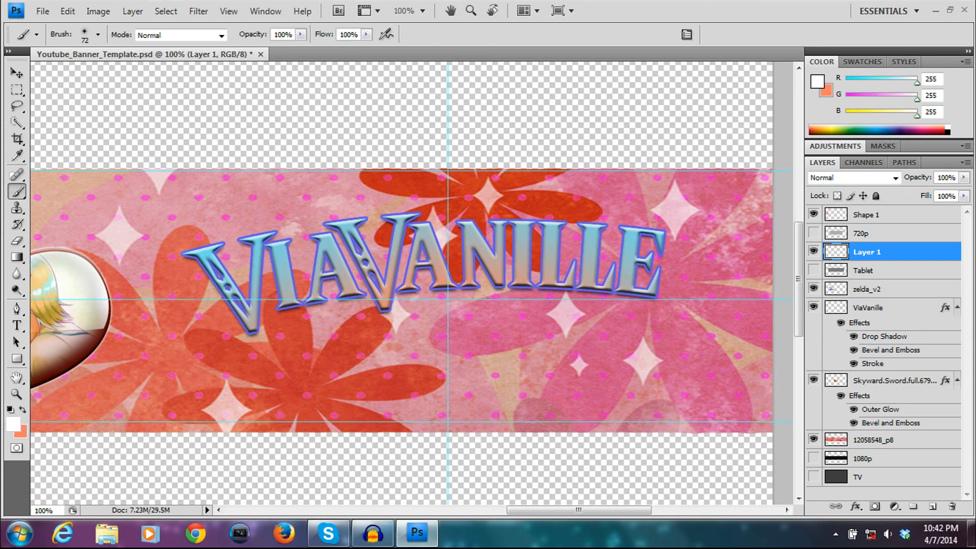
click(182, 248)
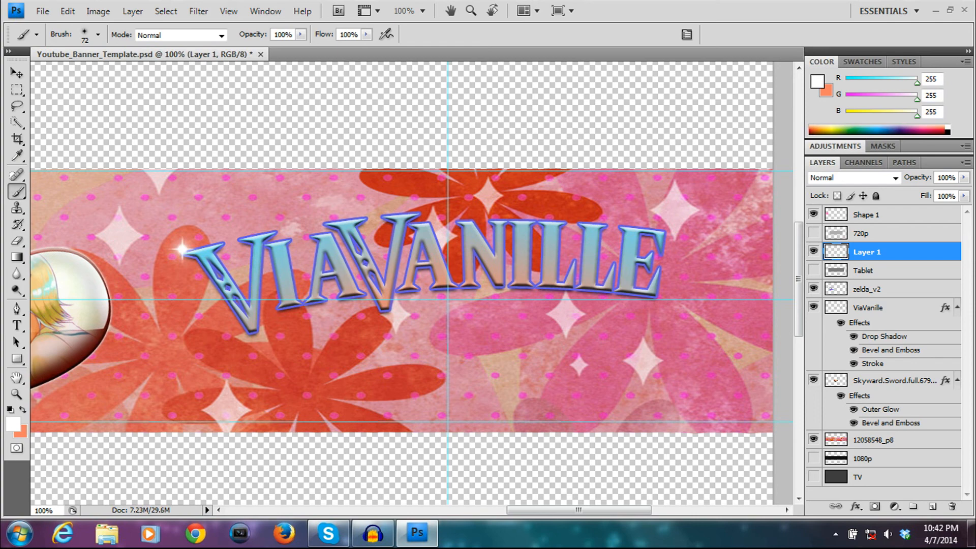
click(654, 300)
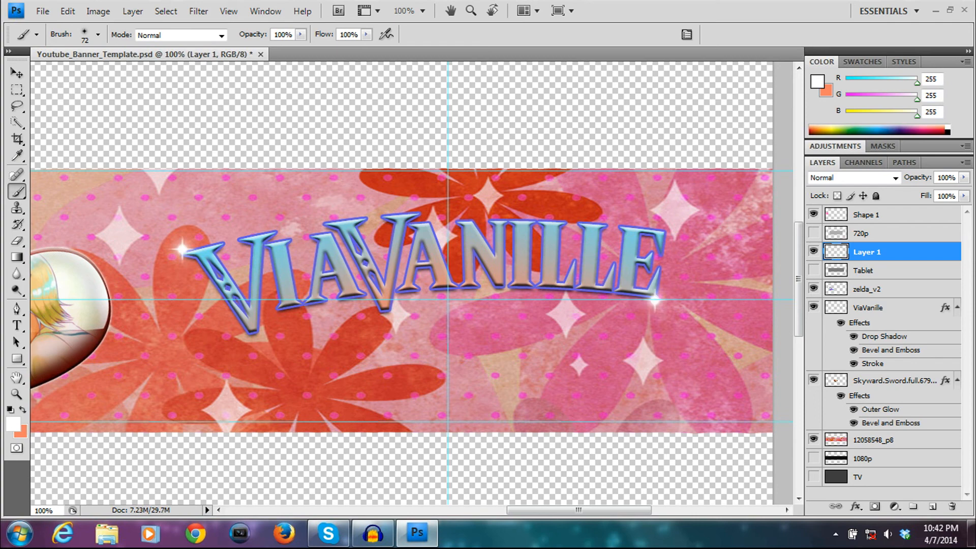
click(456, 220)
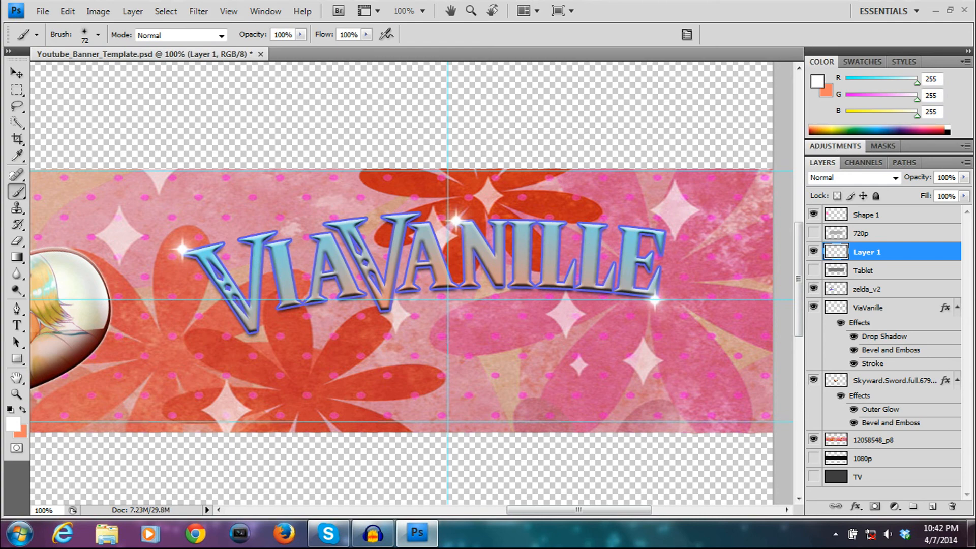
click(257, 332)
click(383, 311)
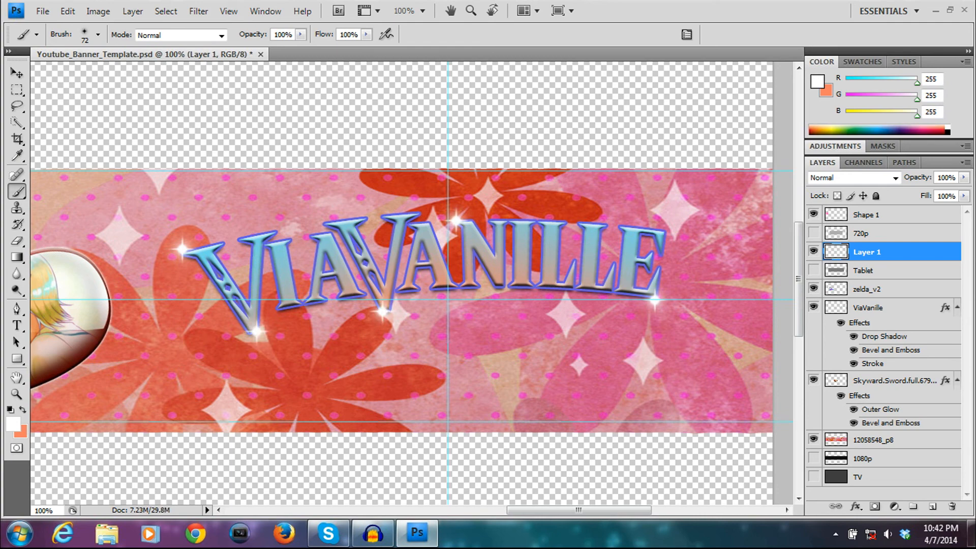
click(591, 221)
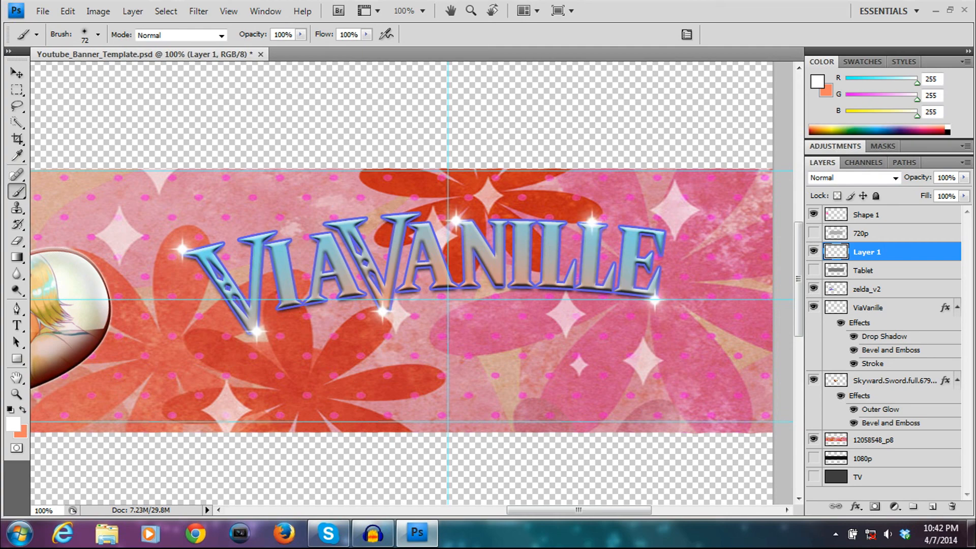
- Stamp a 72 px sparkle atop the heart's left lobe and three 32 px ones on its right lobe, right edge and left edge
drag(578, 509, 518, 510)
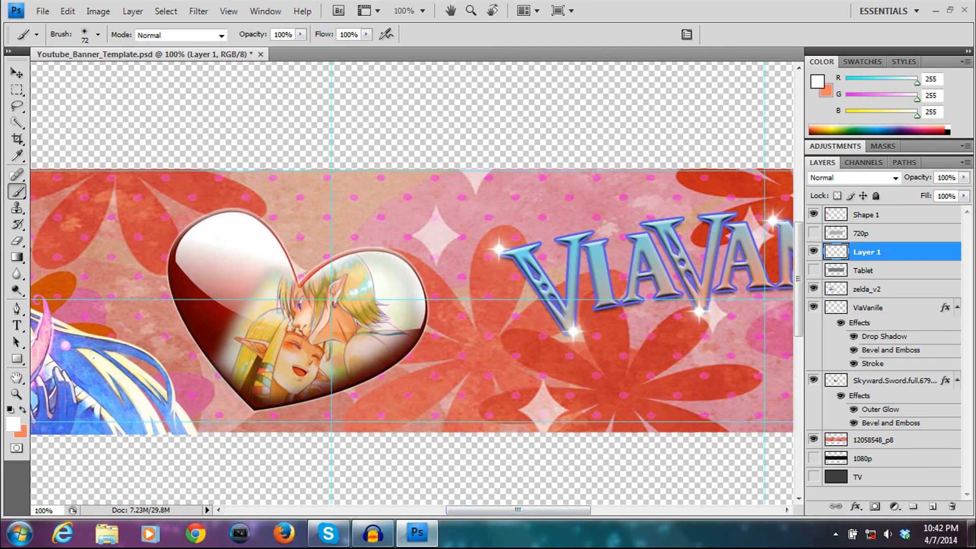
click(223, 208)
right_click(372, 293)
drag(434, 322, 406, 322)
key(Return)
click(394, 249)
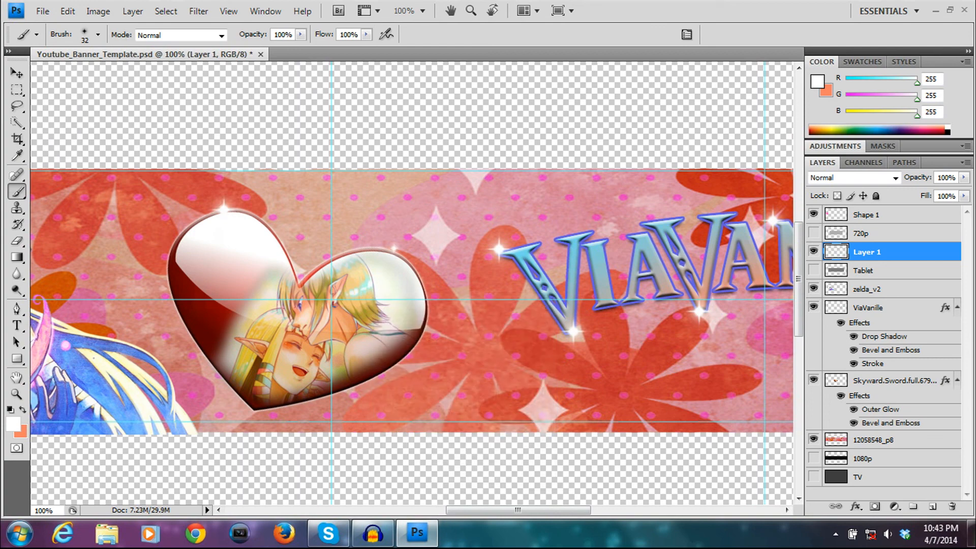
click(422, 323)
click(200, 348)
- Set the sparkle brush diameter to 41 px and stamp a white sparkle on the heart's bottom tip
right_click(270, 316)
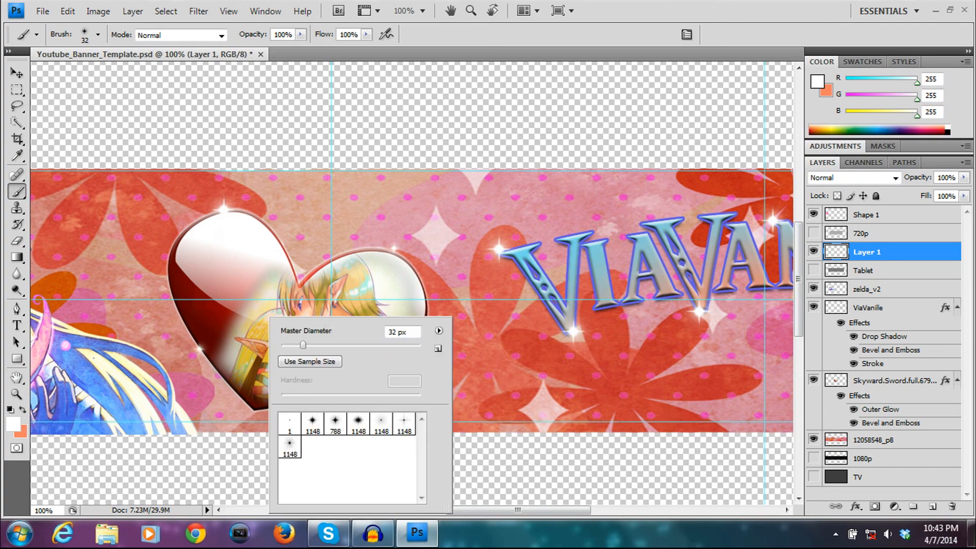
drag(302, 345, 309, 345)
key(Return)
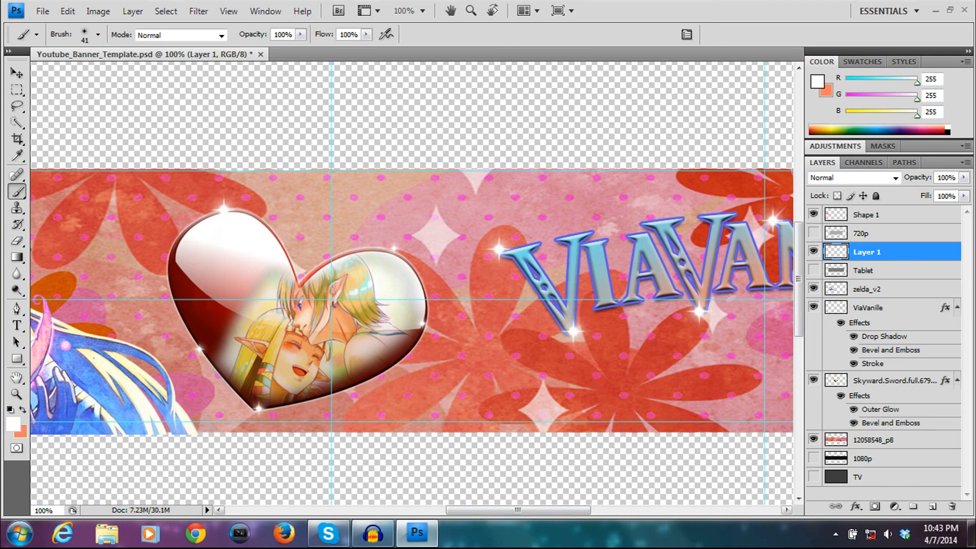
- Examine the sparkles along the banner at 100%, then view the whole banner at 50%
drag(517, 510, 571, 509)
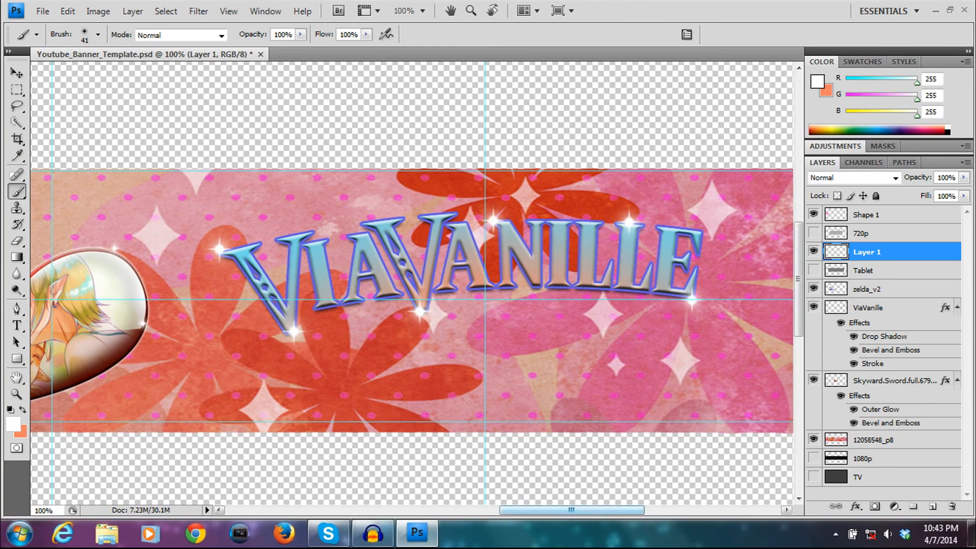
drag(572, 510, 428, 509)
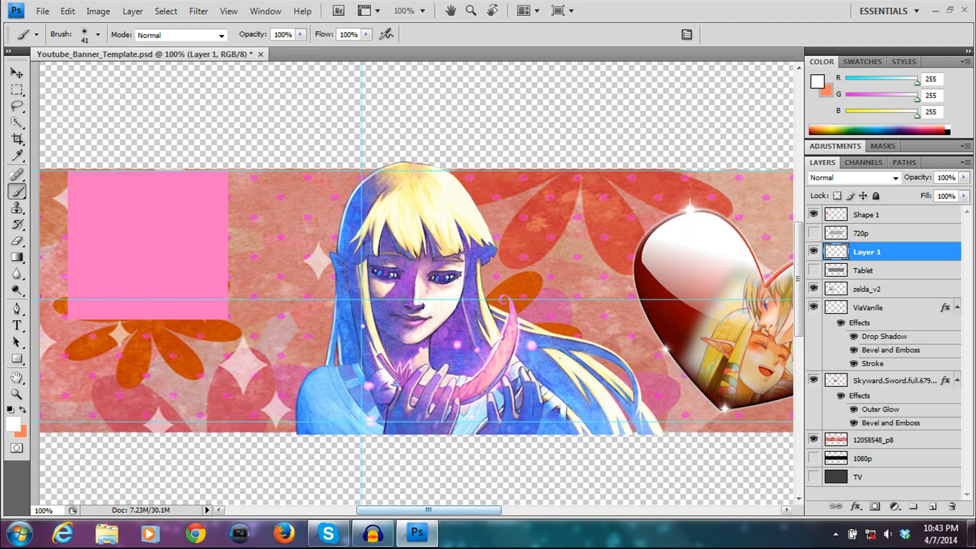
drag(428, 509, 549, 510)
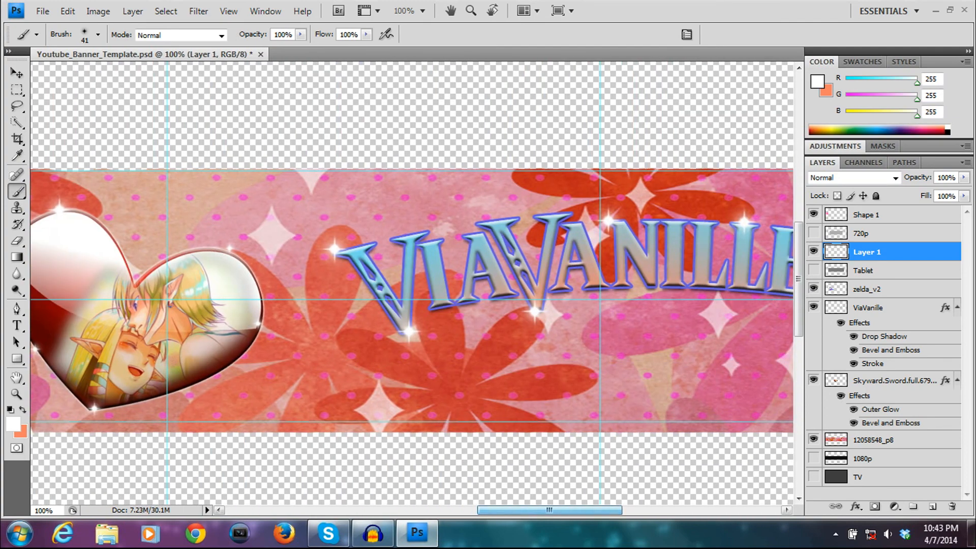
click(471, 11)
right_click(459, 142)
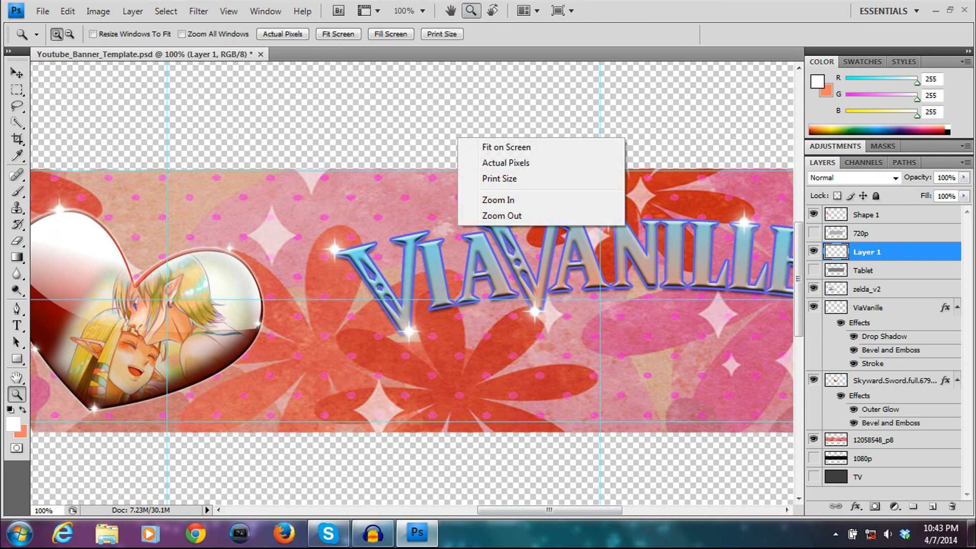
right_click(400, 219)
click(438, 296)
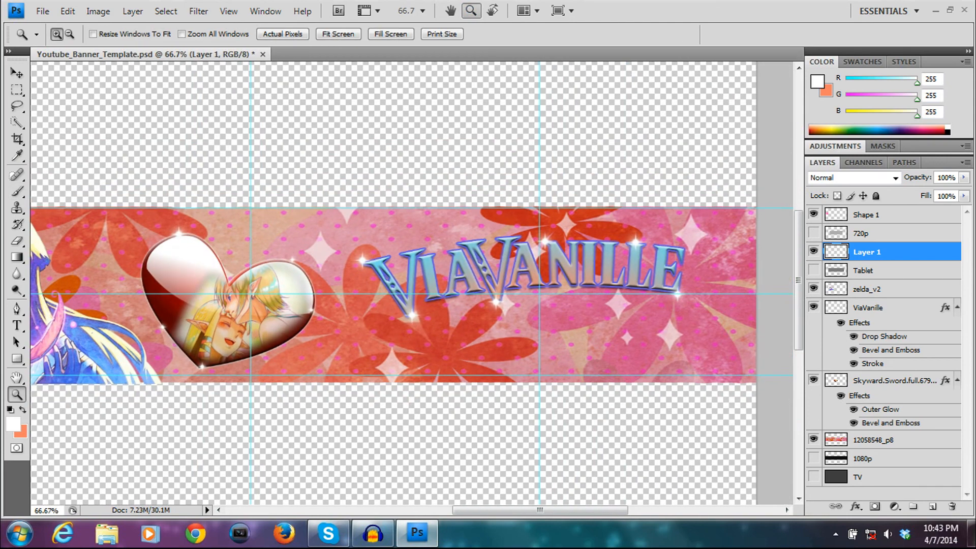
right_click(437, 300)
click(470, 376)
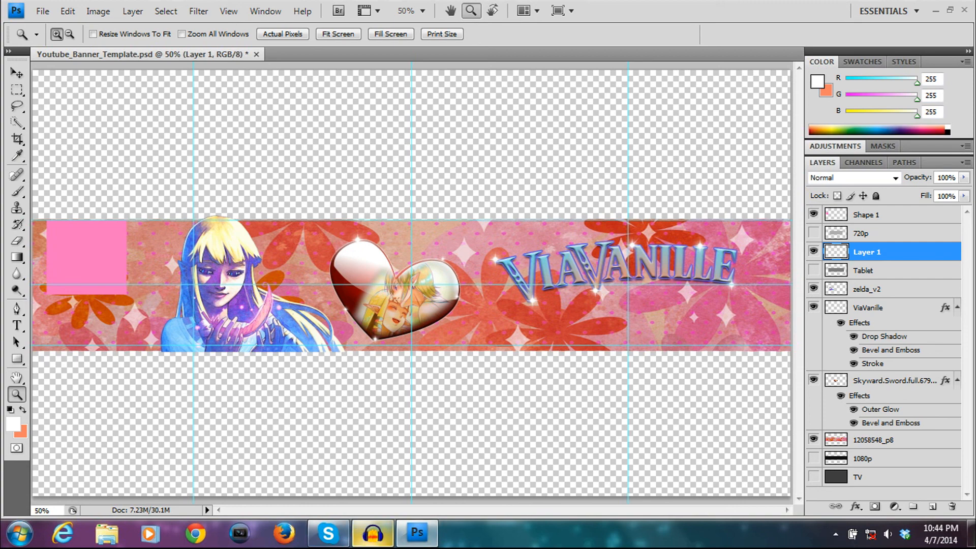
click(373, 532)
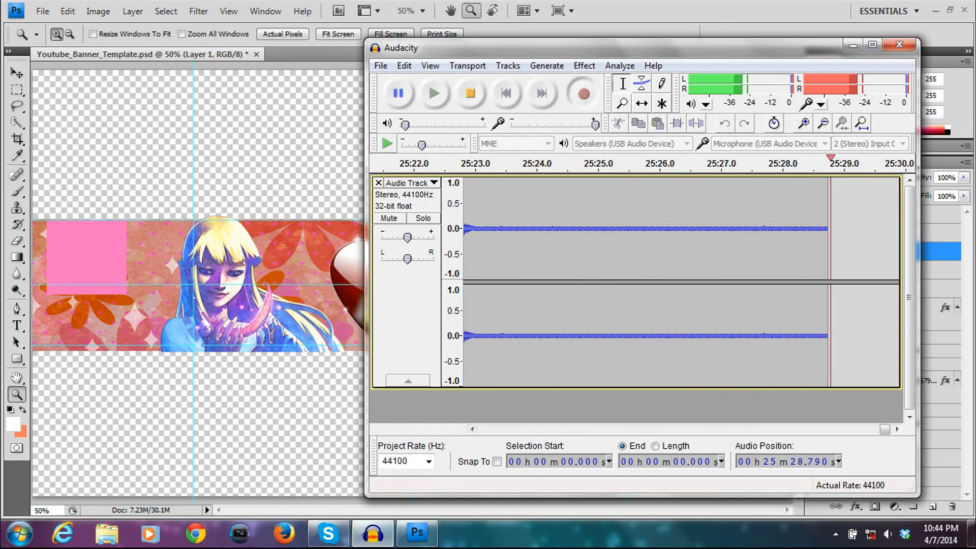